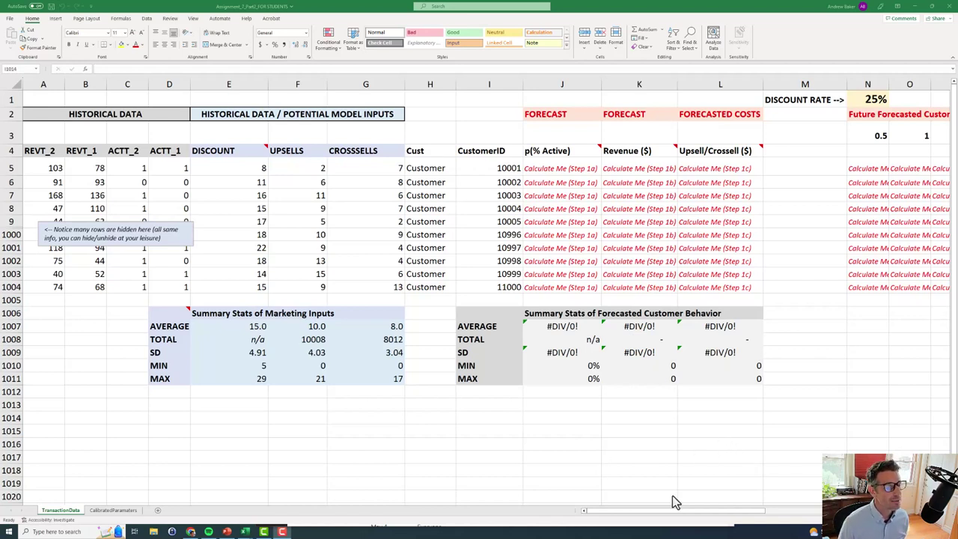
Step: Highlight the historical data and model input headers and the first three customers' rows
left_click(587, 518)
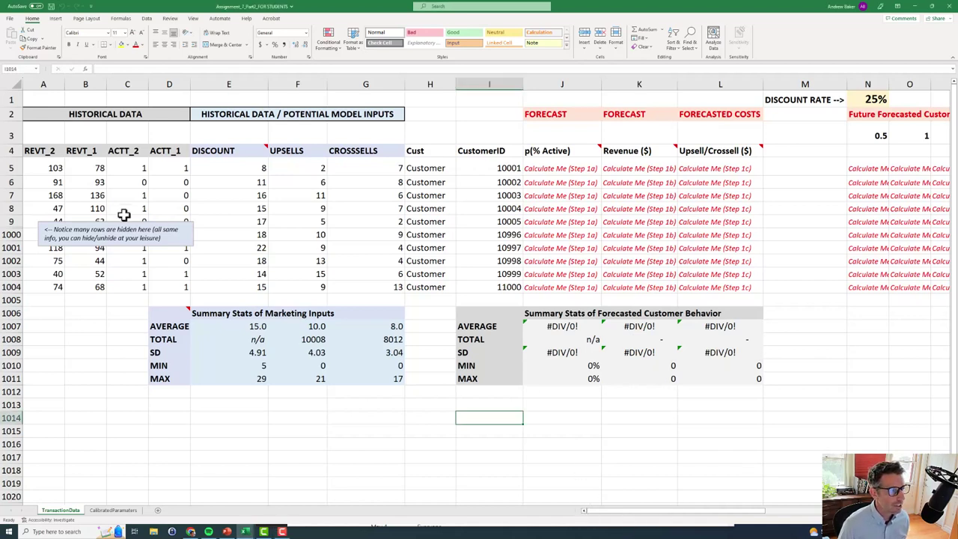
left_click_drag(80, 116, 329, 118)
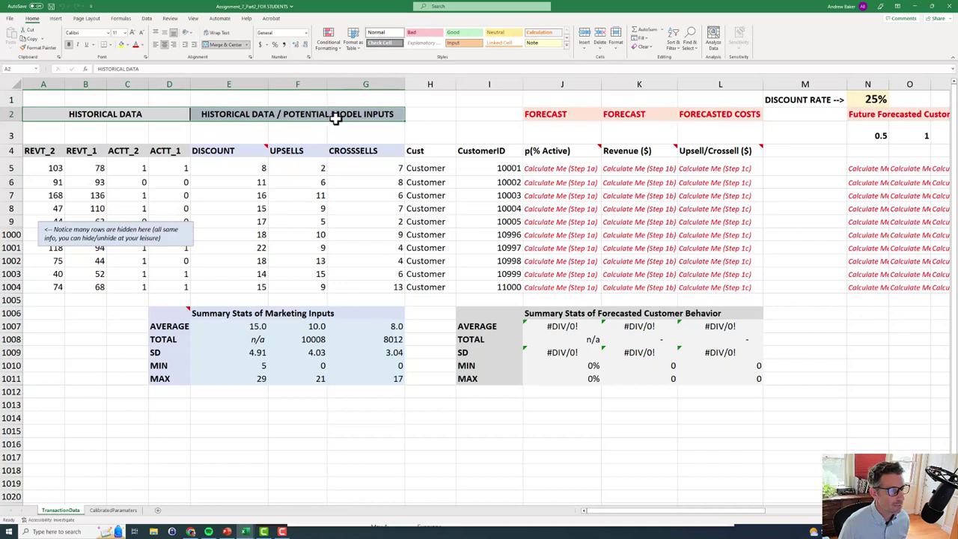
left_click(60, 167)
left_click_drag(65, 168, 470, 168)
left_click_drag(46, 182, 489, 186)
left_click_drag(56, 195, 499, 195)
left_click(500, 195)
Step: Point out customer IDs 10001 to 10004 and mark customer 10001's data row
left_click(501, 168)
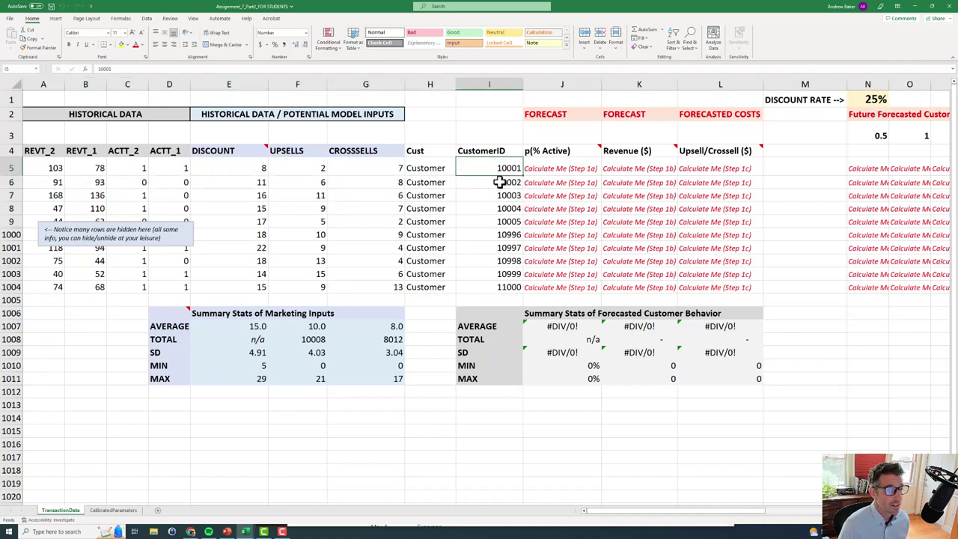
left_click(498, 182)
left_click(499, 195)
left_click(495, 208)
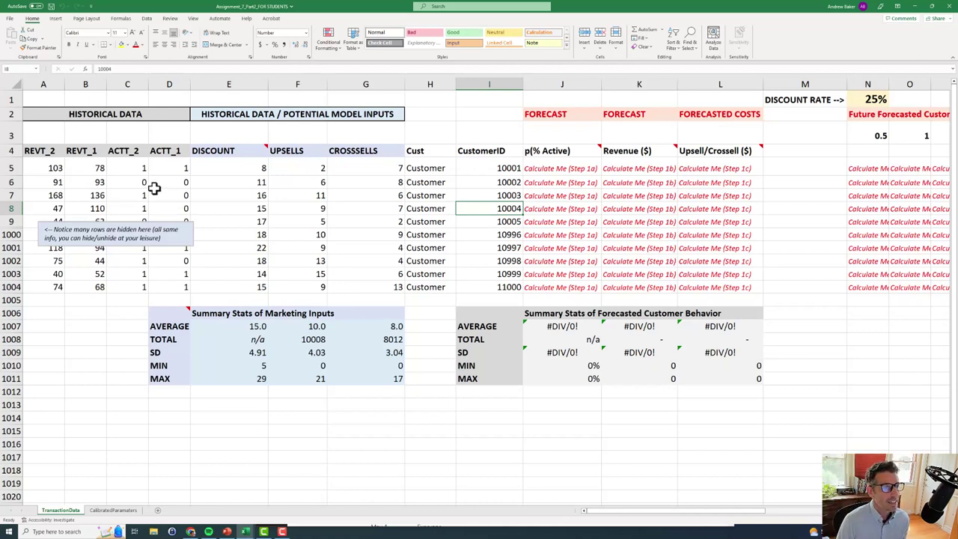
left_click_drag(46, 170, 482, 168)
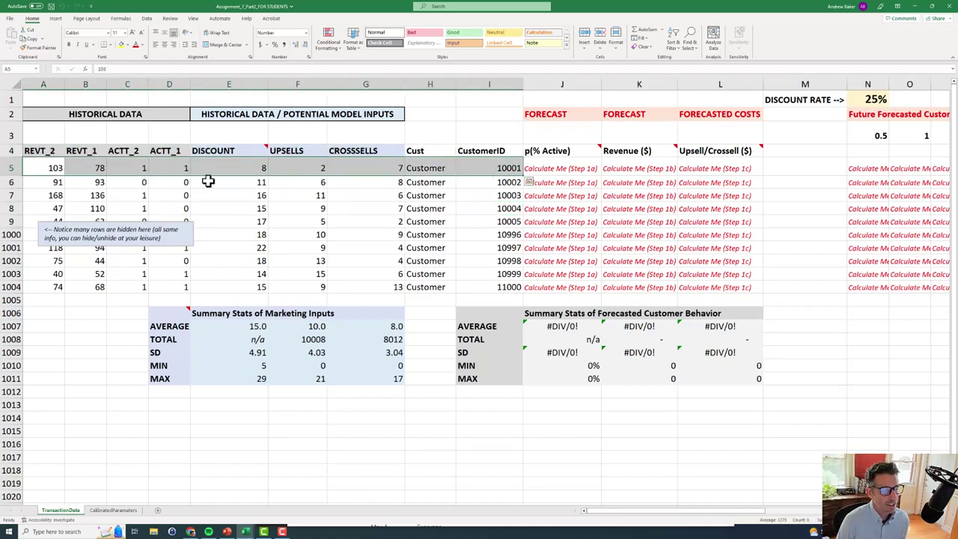
left_click(476, 183)
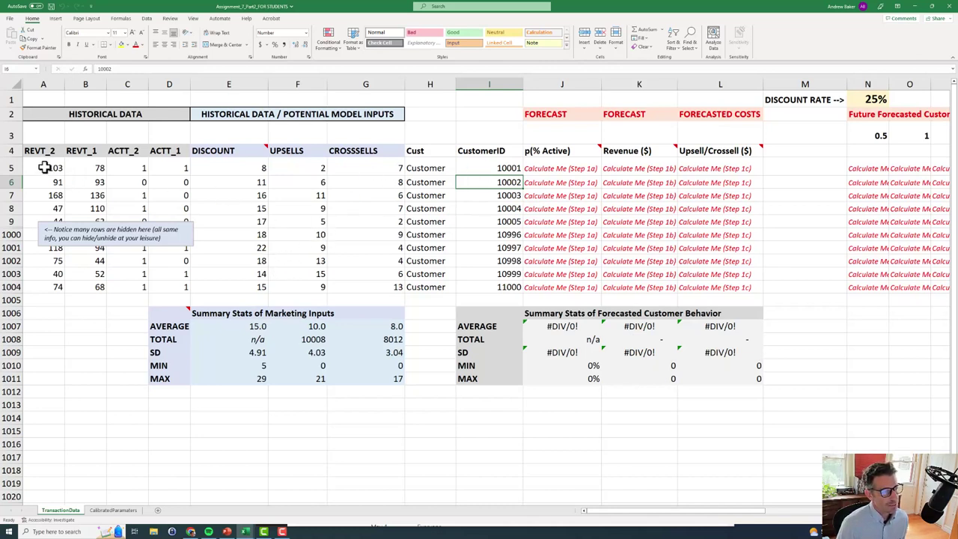
Step: Highlight customer 10001's past revenue (REVT_2 103) and discount, upsell and cross-sell values, with the DISCOUNT note
left_click_drag(45, 168, 168, 168)
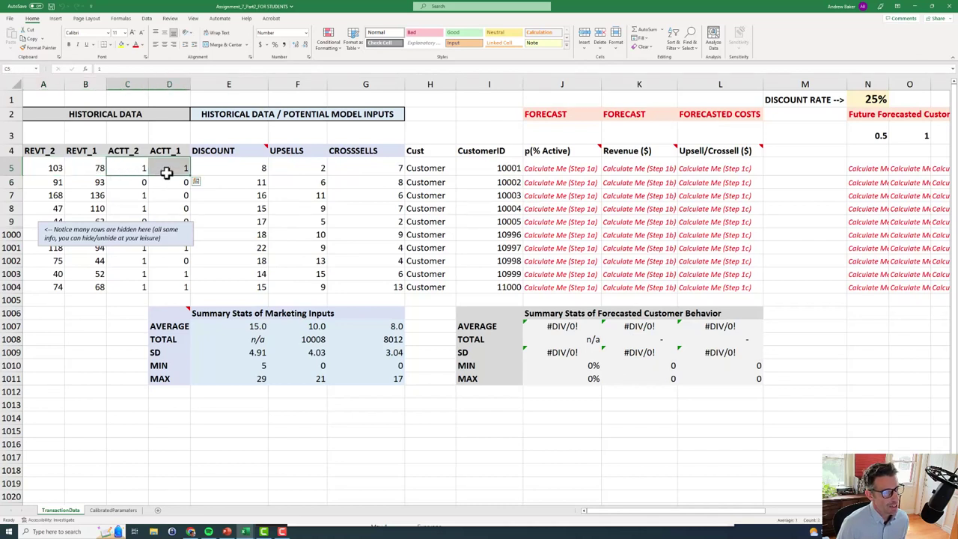
left_click(48, 167)
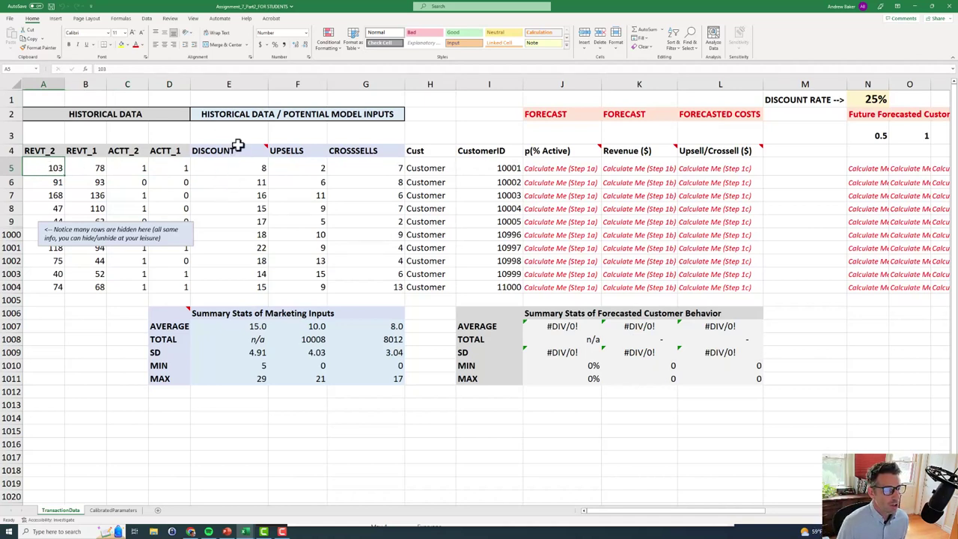
left_click_drag(227, 166, 358, 162)
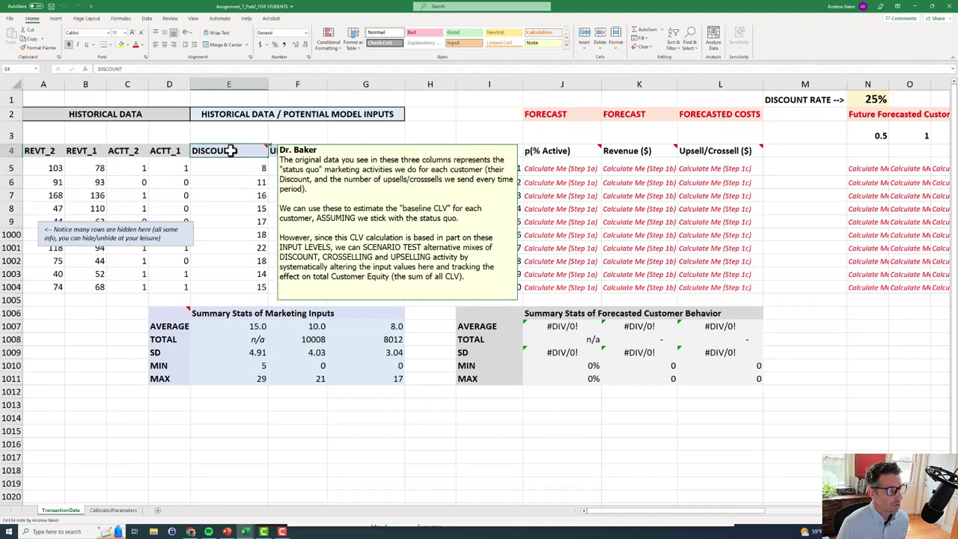
left_click(234, 163)
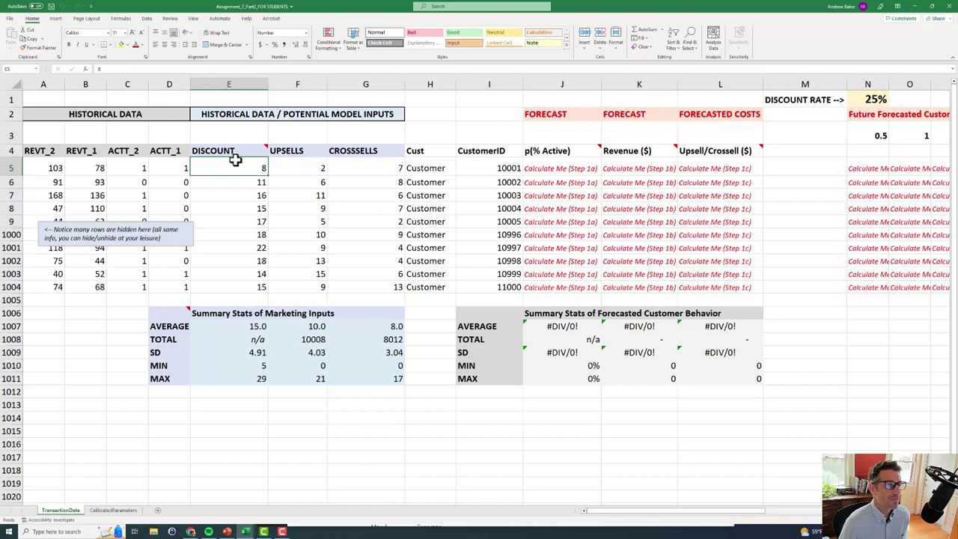
left_click(296, 169)
left_click(366, 169)
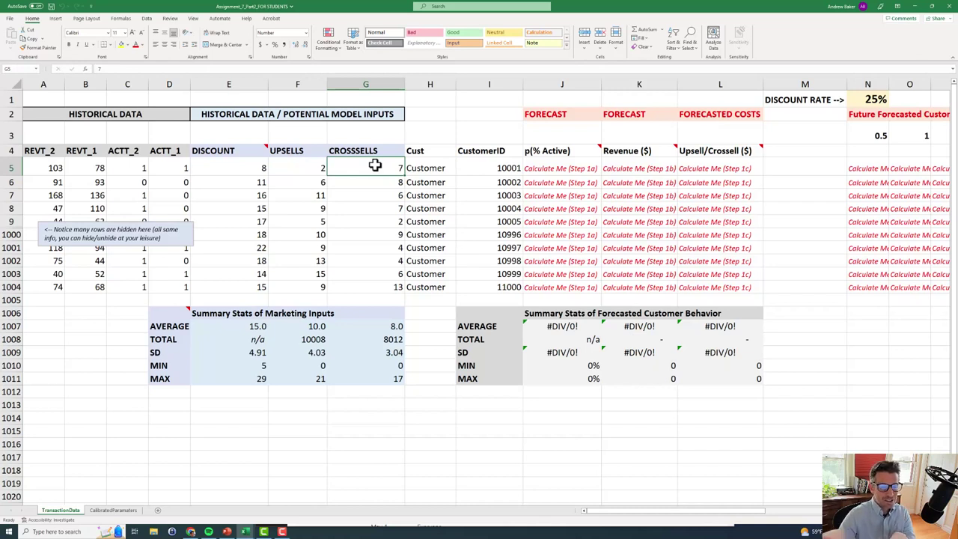
Step: Point out customer 10001's discount 8 and upsell 2, then the upsell, cross-sell and REVT_2 columns
left_click(301, 168)
left_click_drag(252, 168, 378, 166)
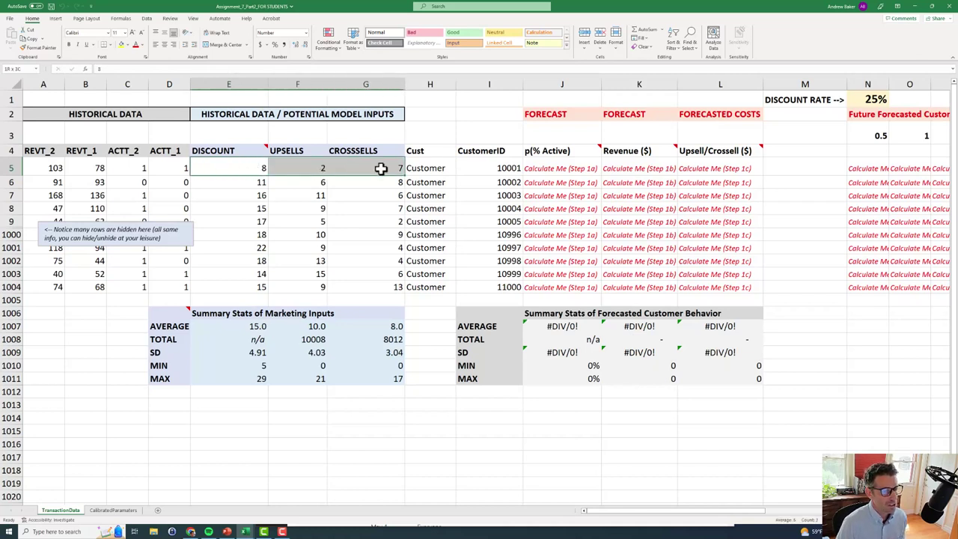
left_click(238, 169)
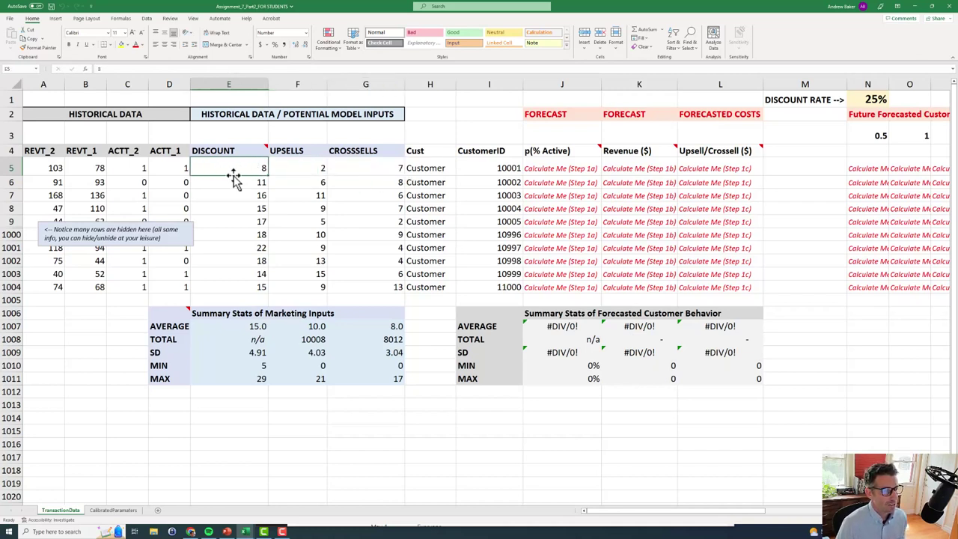
left_click(303, 167)
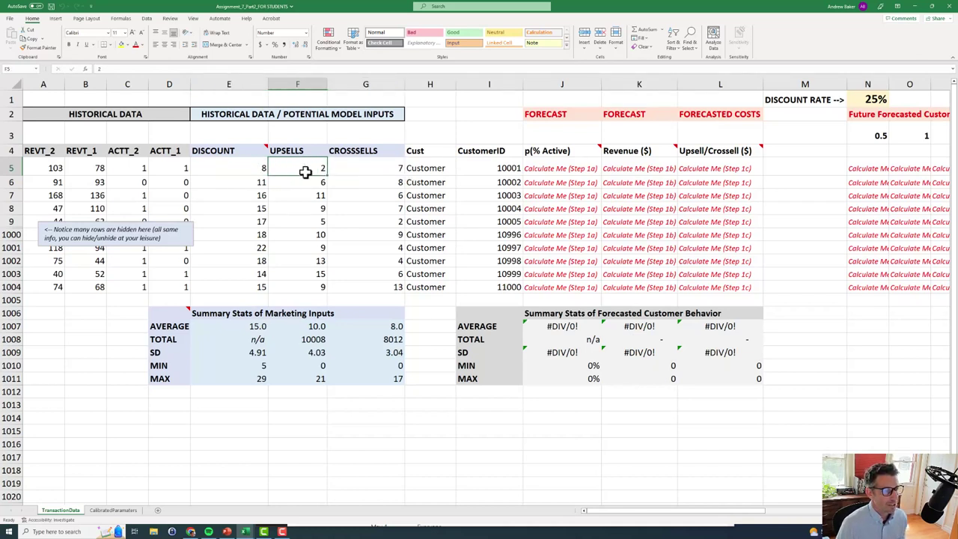
left_click_drag(376, 167, 374, 171)
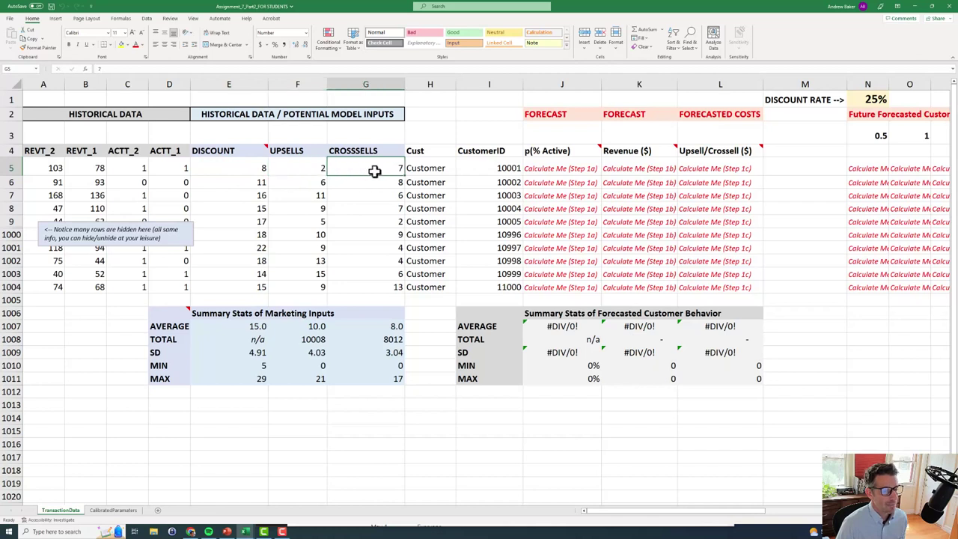
left_click_drag(312, 183, 364, 222)
left_click_drag(310, 234, 358, 234)
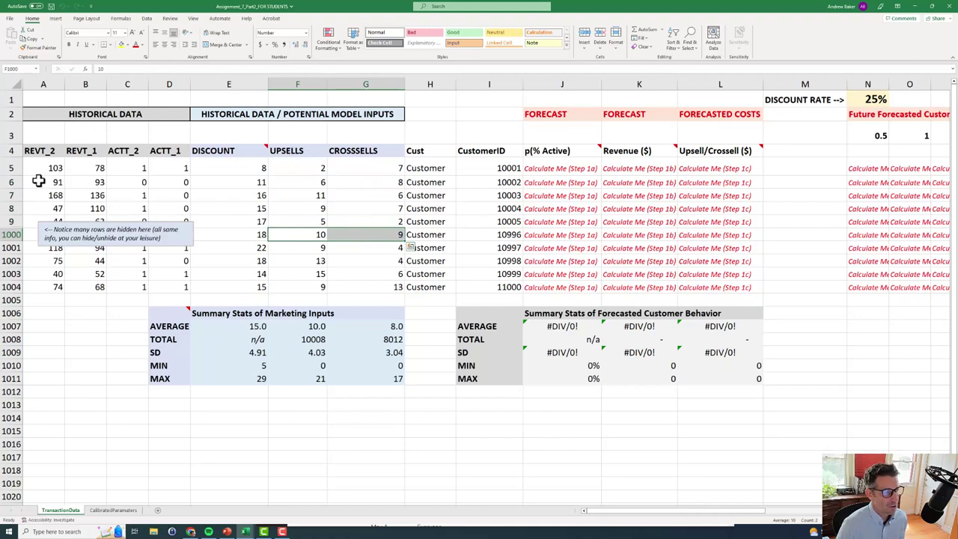
left_click_drag(42, 169, 37, 286)
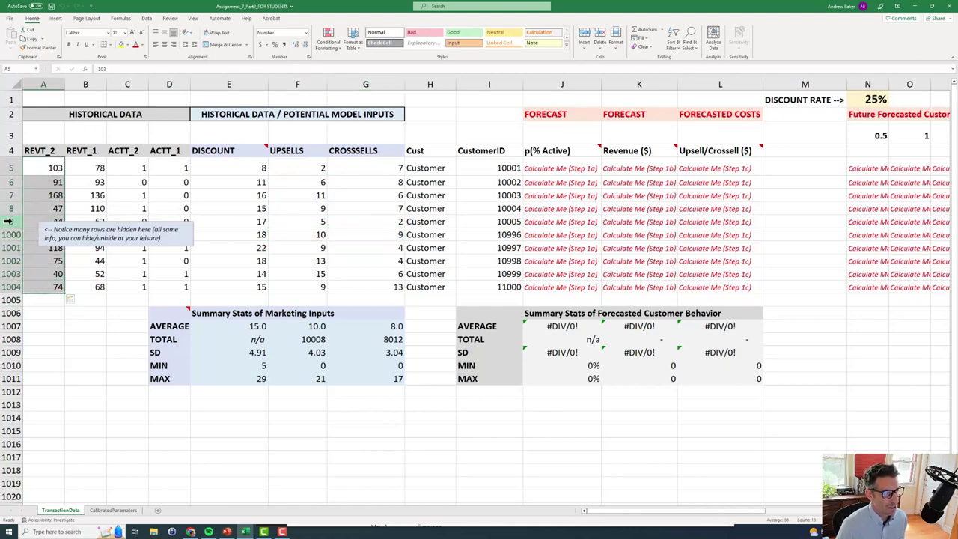
Step: Unhide the customer rows 9–1000 to show all customers, then hide them again
left_click_drag(9, 221, 9, 235)
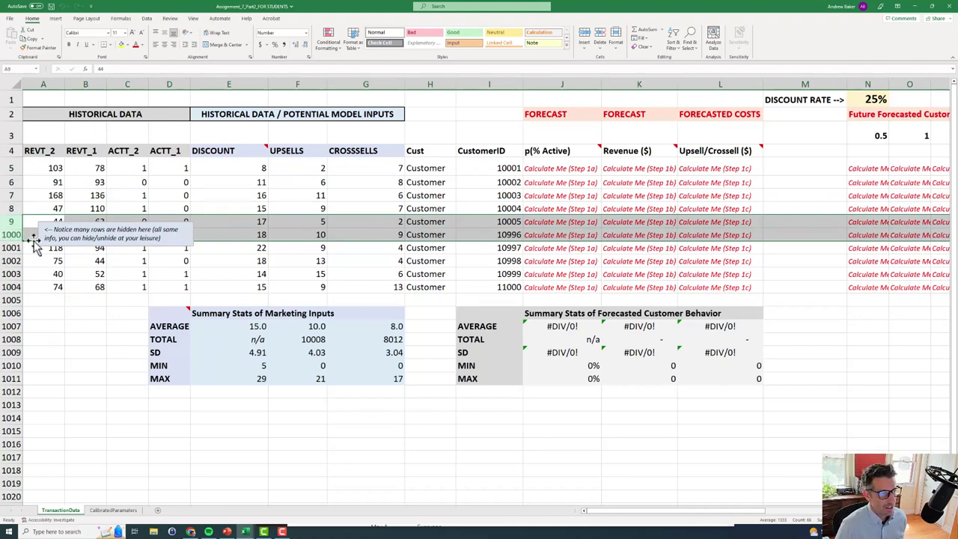
right_click(11, 238)
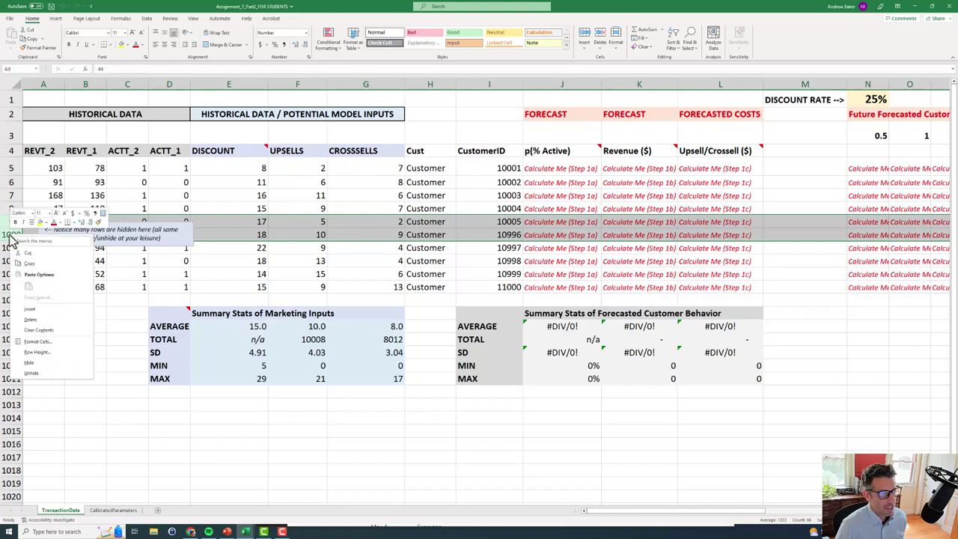
left_click(35, 373)
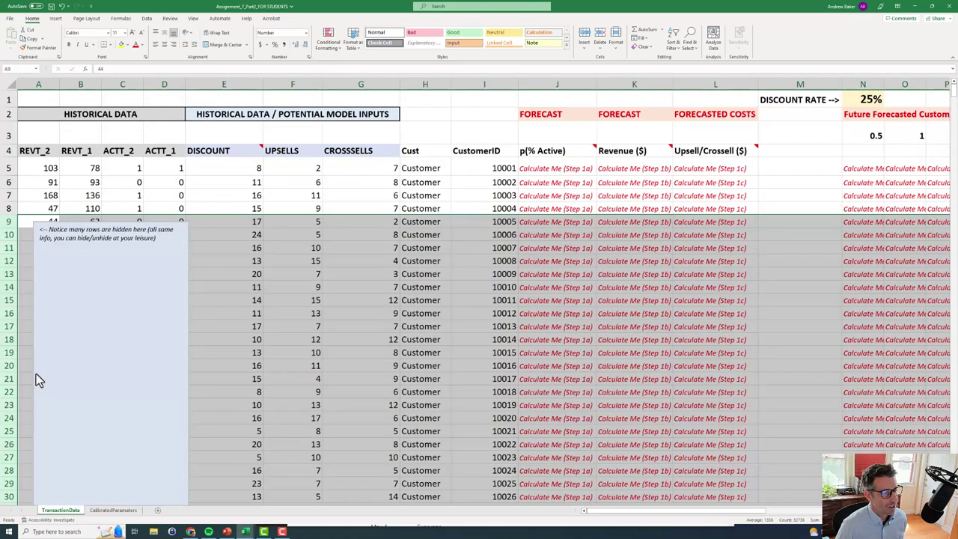
scroll(265, 349, "down", 20)
scroll(340, 331, "down", 20)
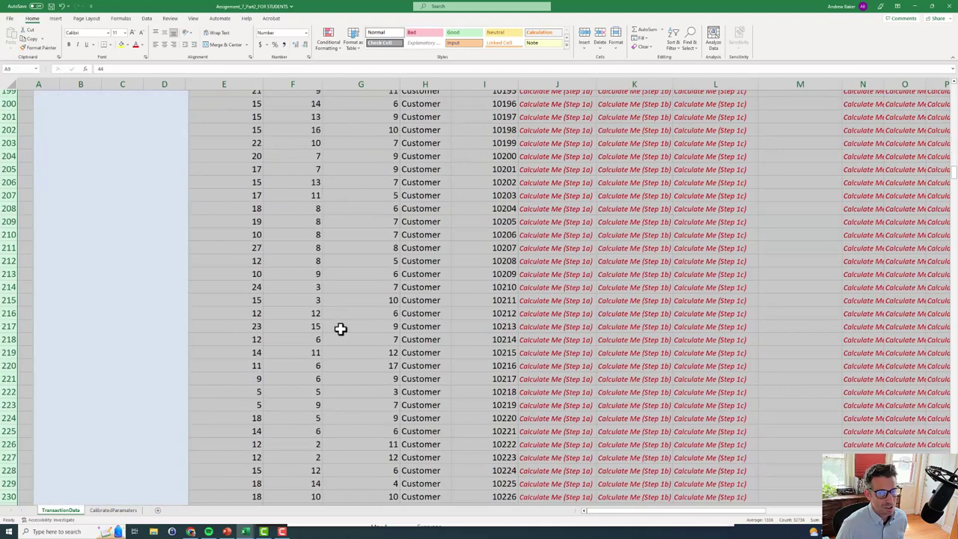
scroll(335, 326, "up", 20)
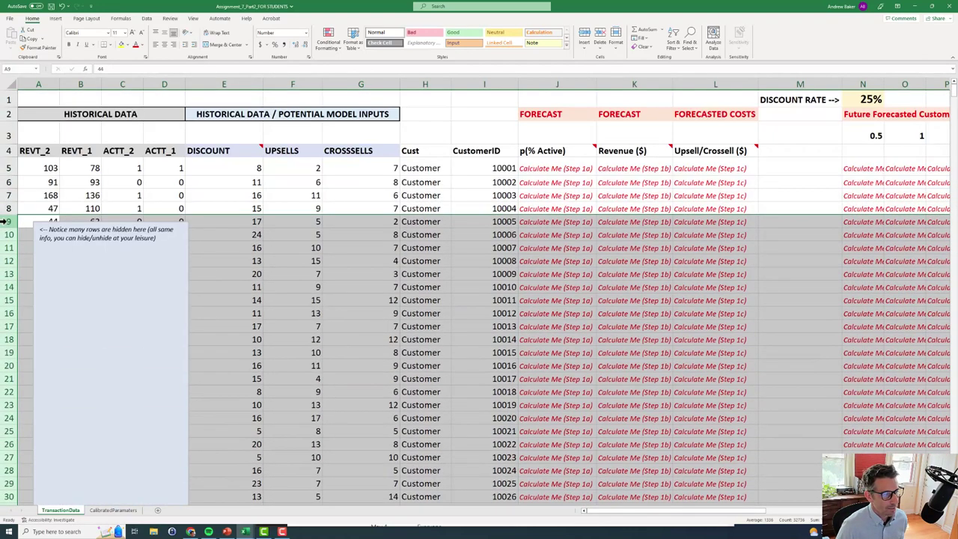
right_click(6, 221)
left_click(45, 350)
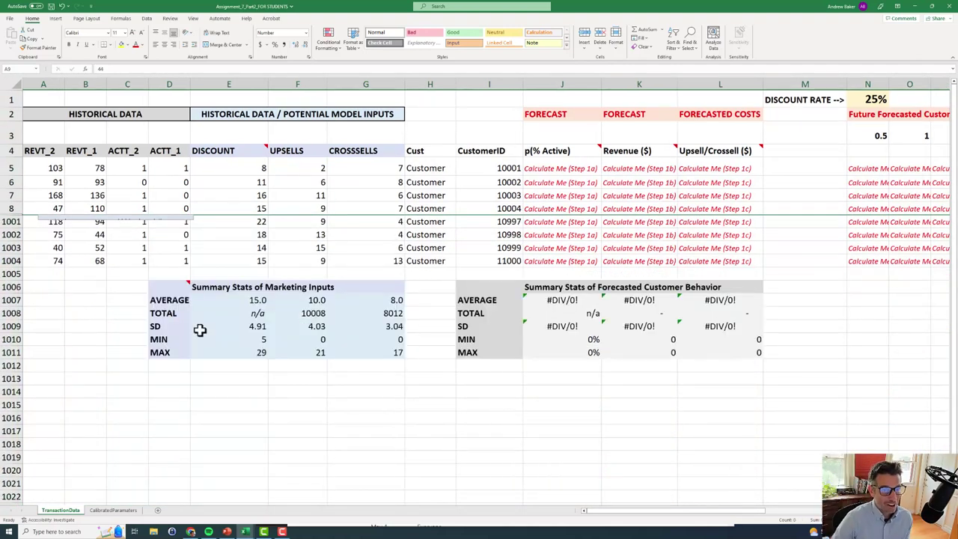
Step: Review customer 10001's p(% Active), Revenue and Upsell/Crossell cost placeholders and the p(% Active) note
left_click(549, 150)
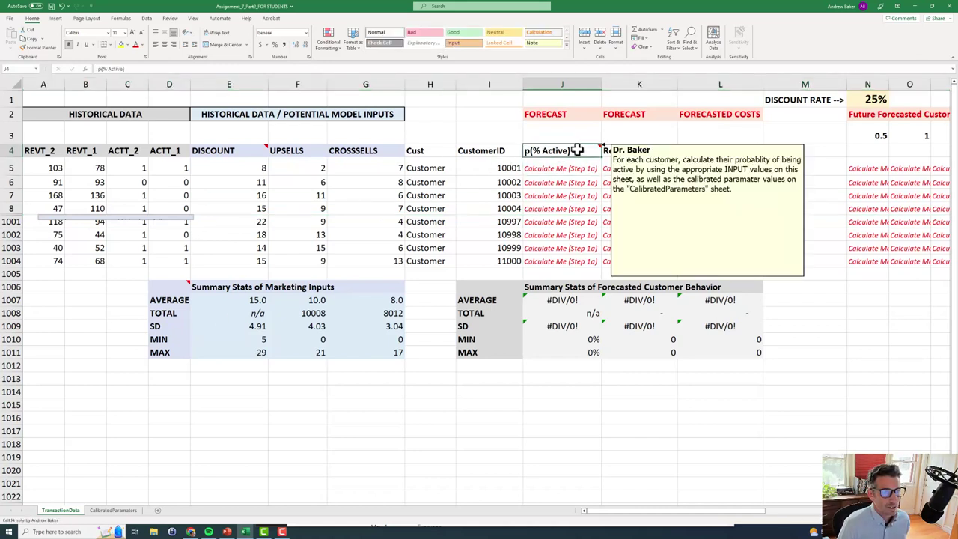
left_click(550, 169)
left_click(615, 169)
left_click(701, 169)
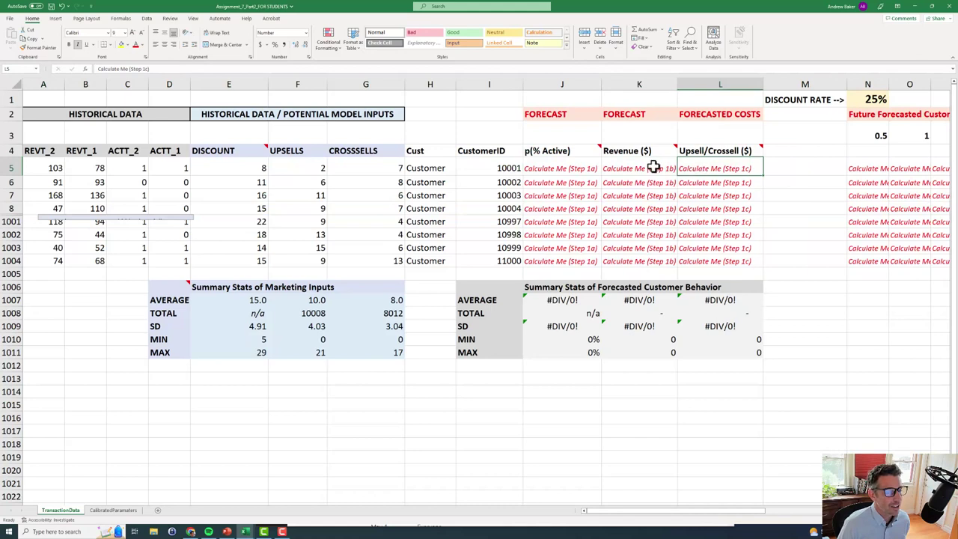
left_click_drag(553, 167, 701, 167)
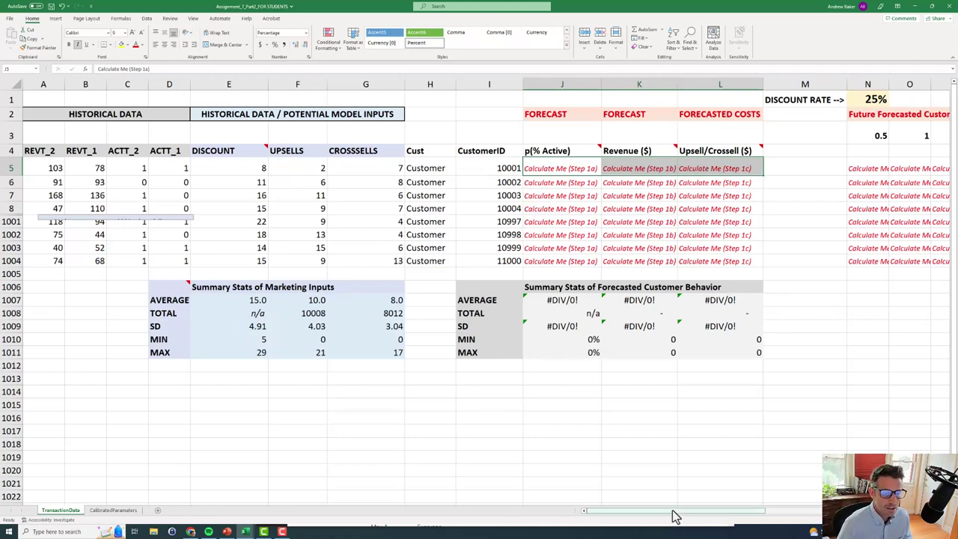
mouse_move(673, 516)
left_mouse_down()
mouse_move(688, 516)
mouse_move(673, 517)
left_mouse_up()
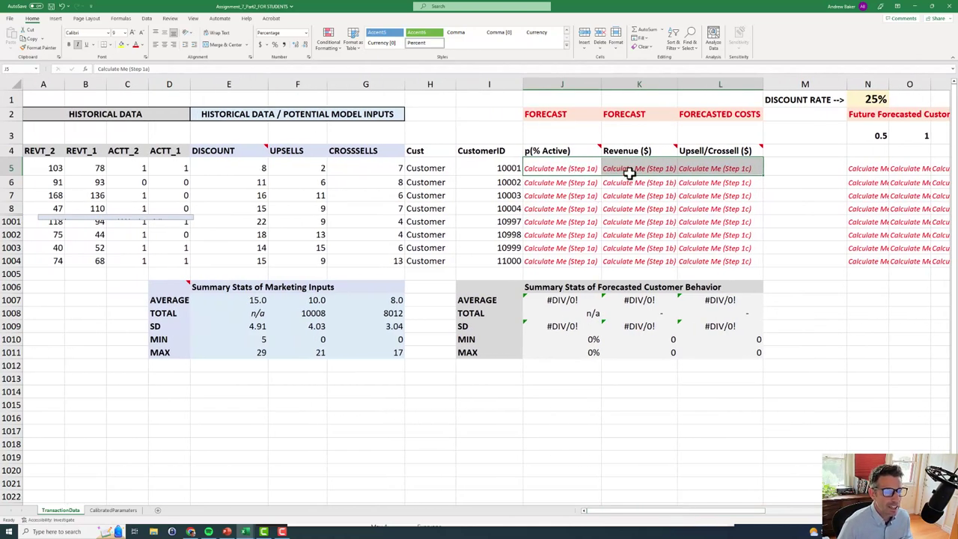
left_click(540, 164)
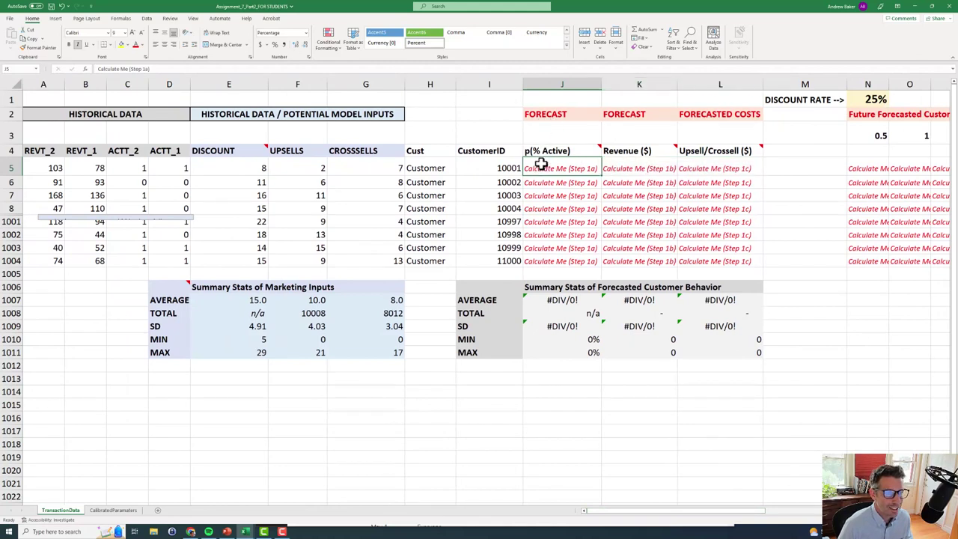
mouse_move(570, 158)
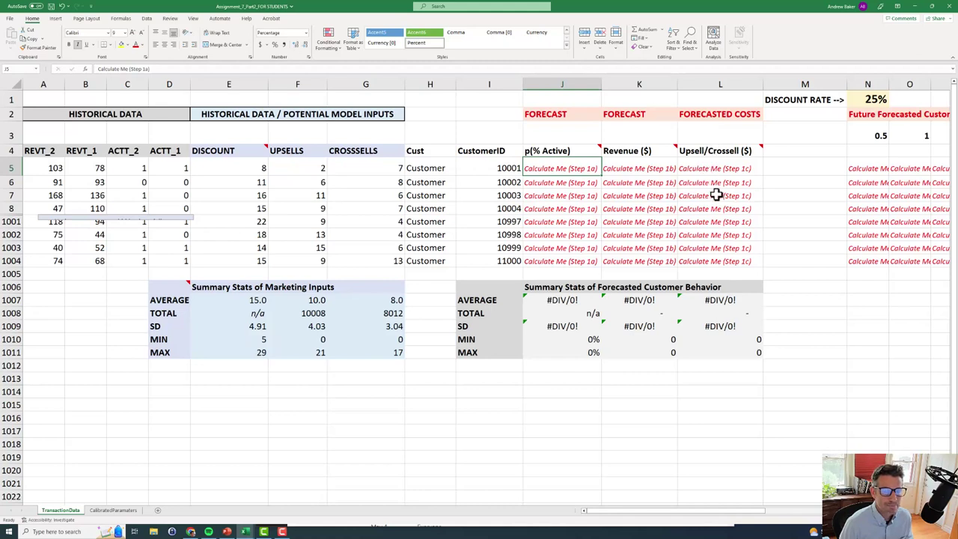
Step: On CalibratedParameters, review the logistic and Revenue model coefficients, including the n/a entries for ACTT_2 and ACTT_1
left_click(113, 510)
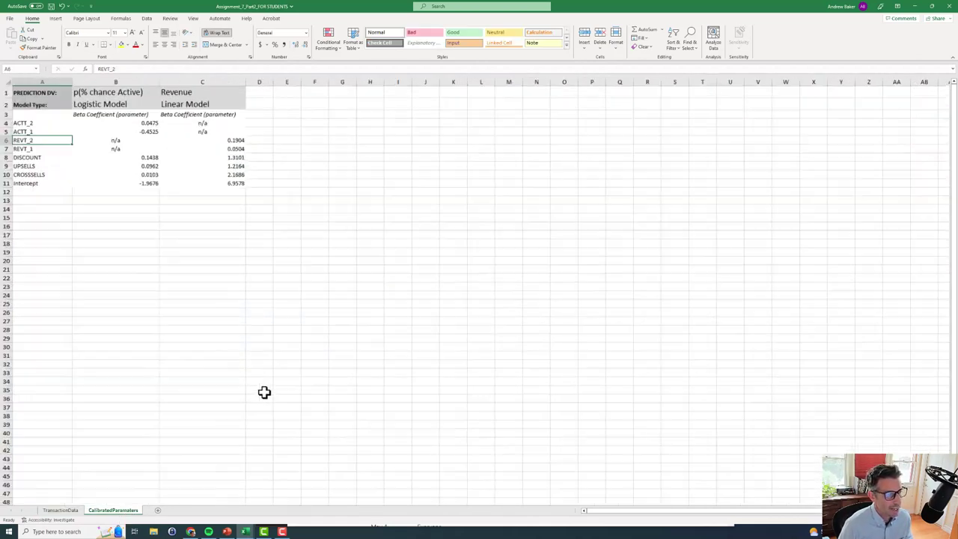
scroll(264, 392, "up", 5)
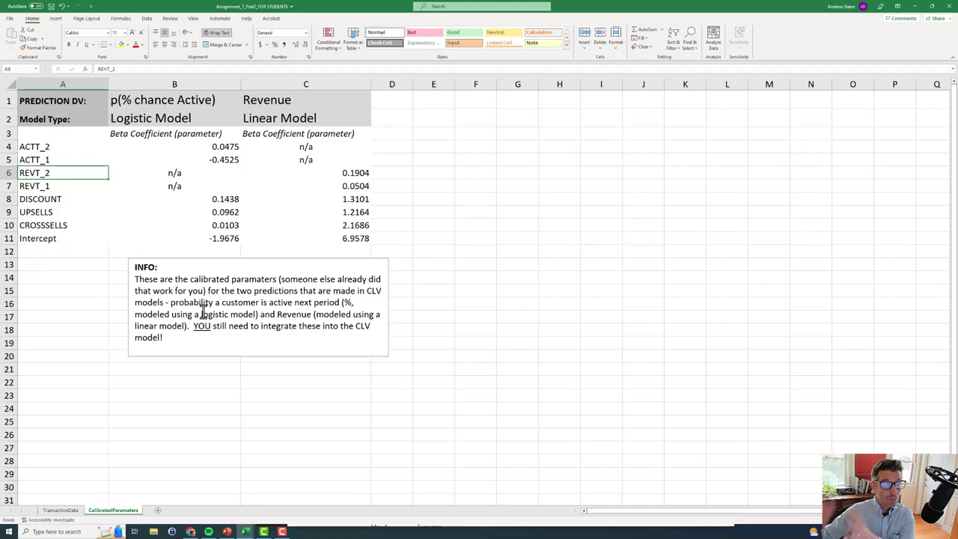
left_click_drag(309, 104, 305, 235)
left_click(276, 101)
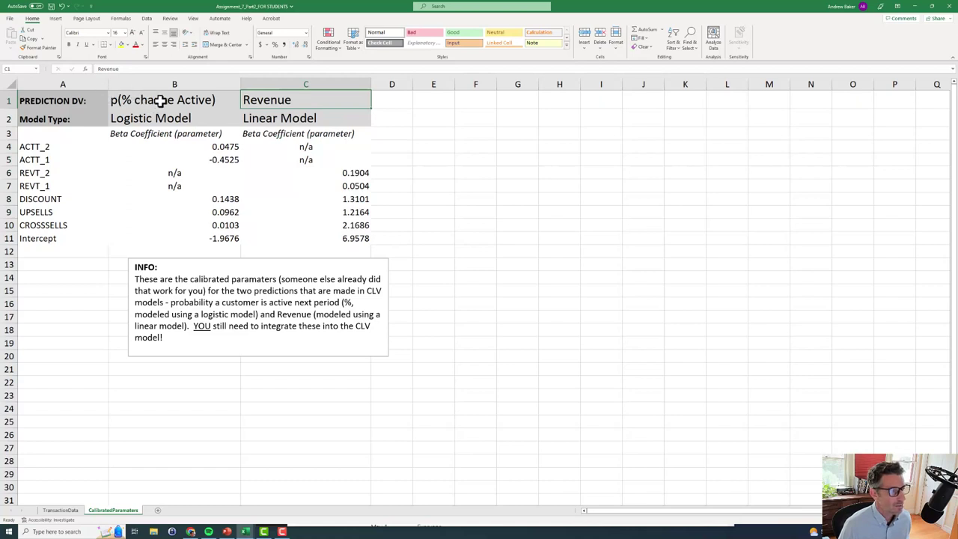
left_click_drag(160, 99, 160, 238)
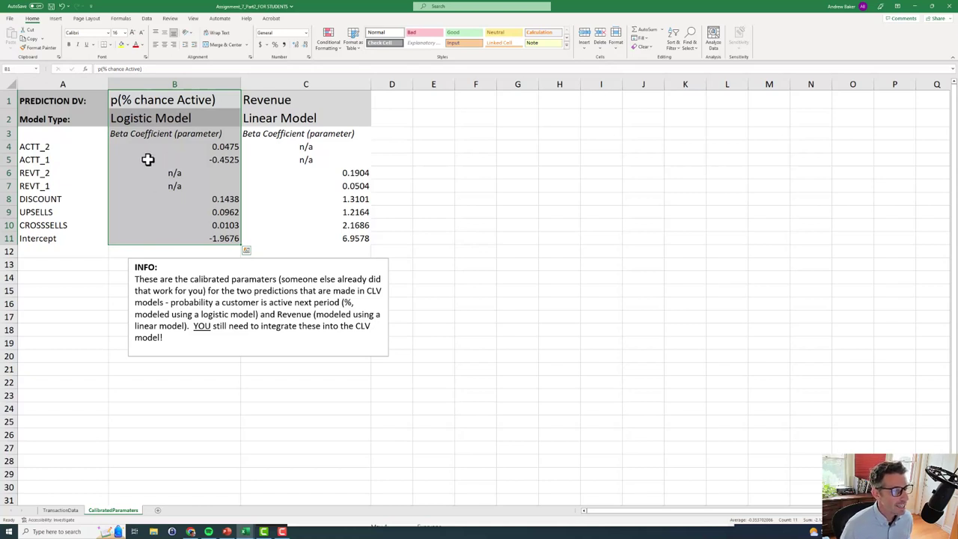
left_click_drag(284, 101, 300, 237)
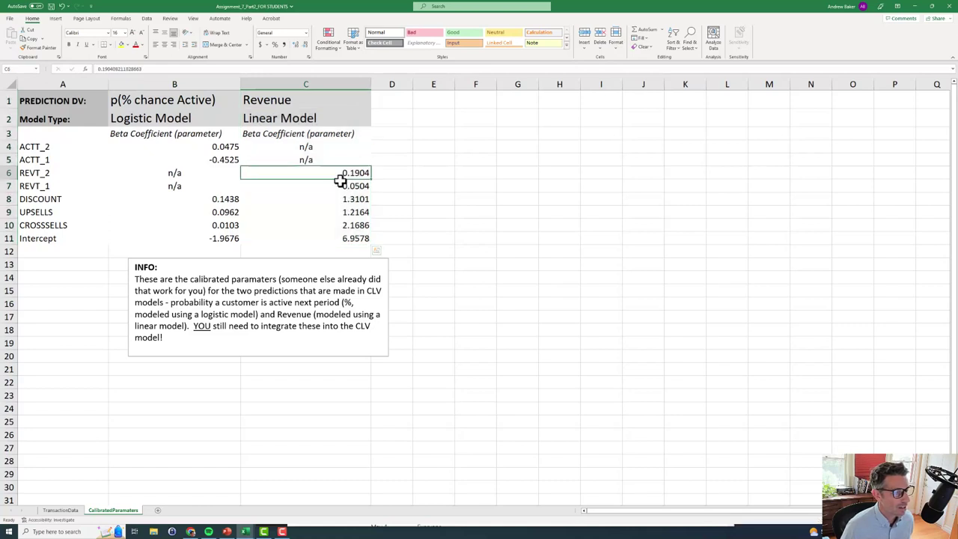
left_click_drag(341, 181, 343, 239)
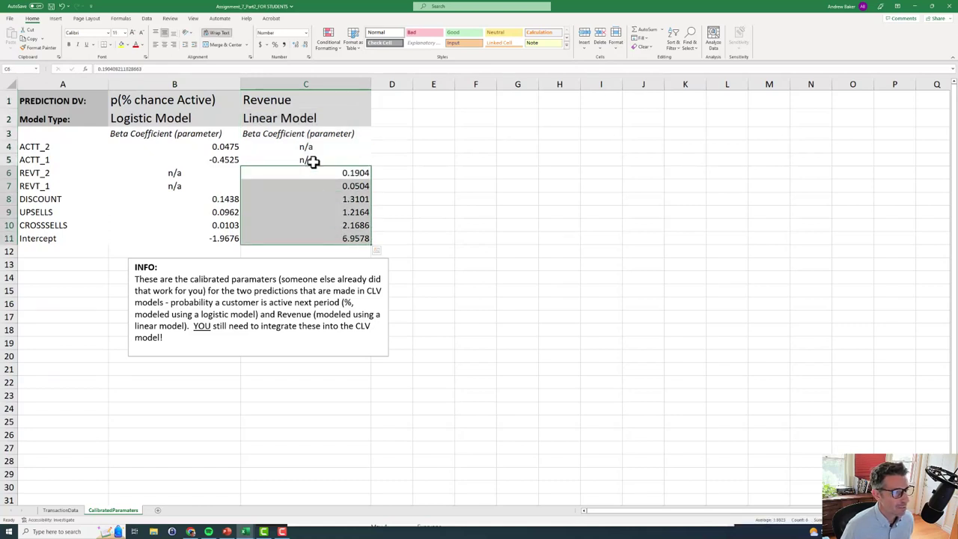
left_click_drag(314, 148, 319, 164)
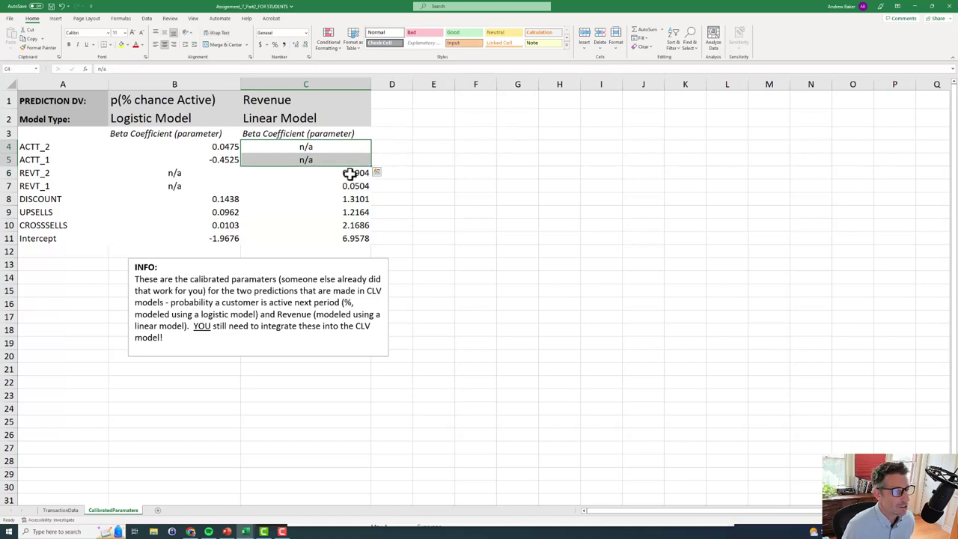
left_click_drag(349, 173, 356, 225)
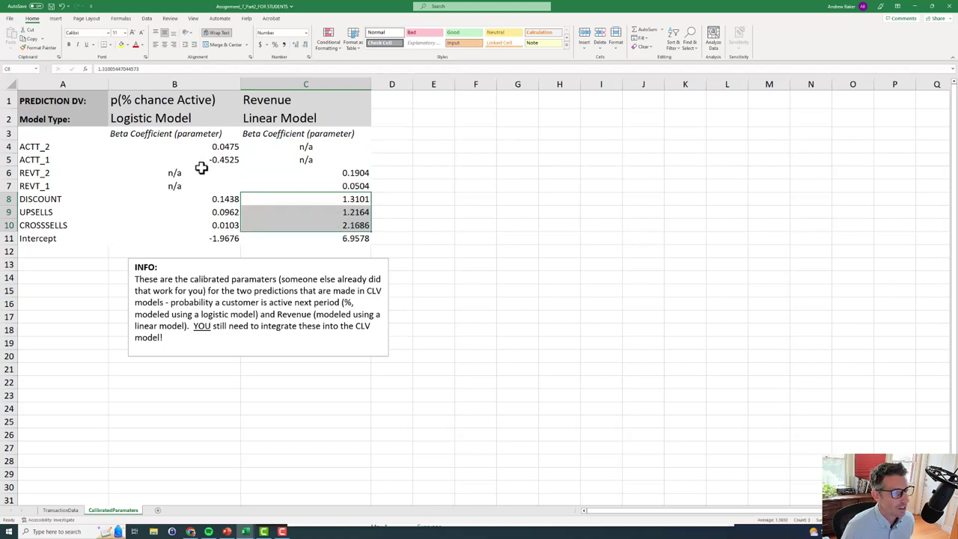
left_click_drag(209, 148, 217, 233)
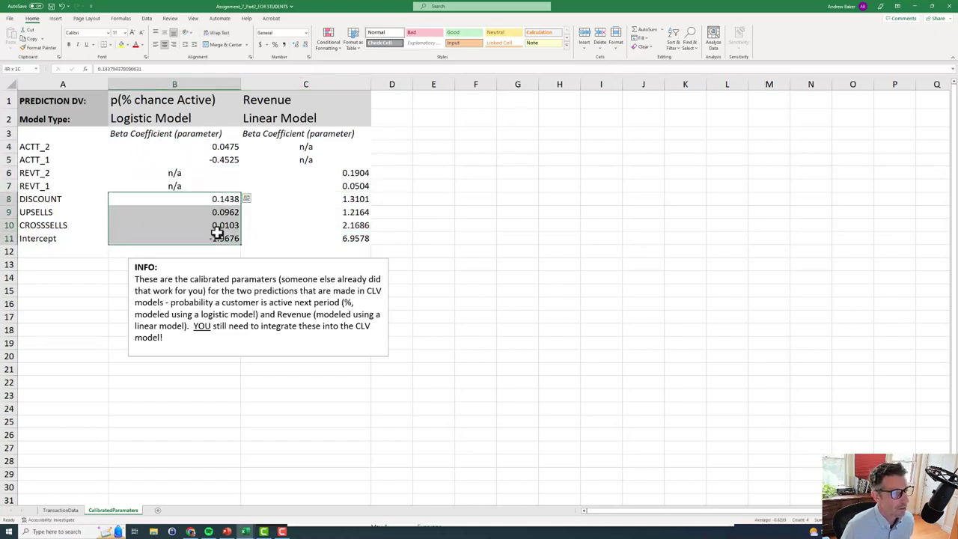
Step: Copy the parameters table A1:C11 and return to the TransactionData sheet
left_click_drag(52, 100, 312, 236)
key("ctrl+c")
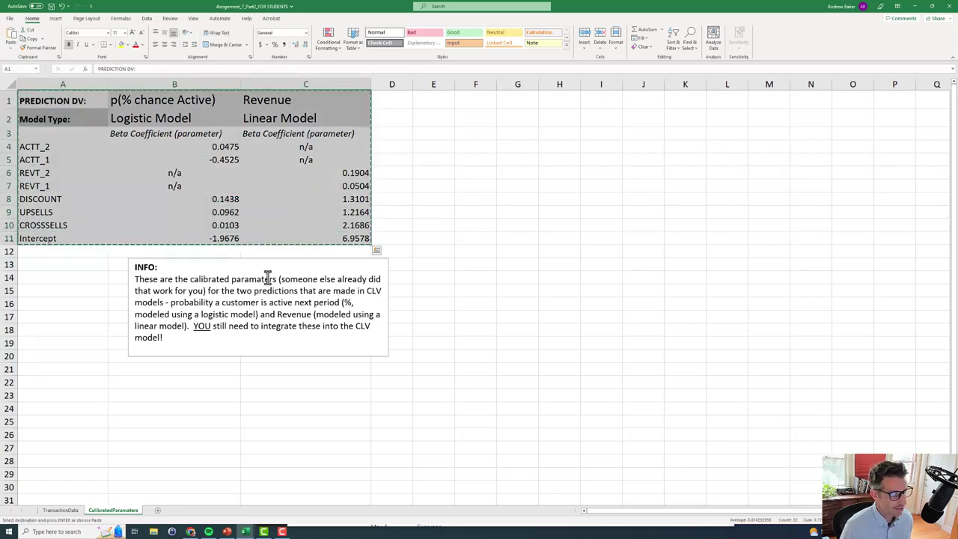
left_click(60, 510)
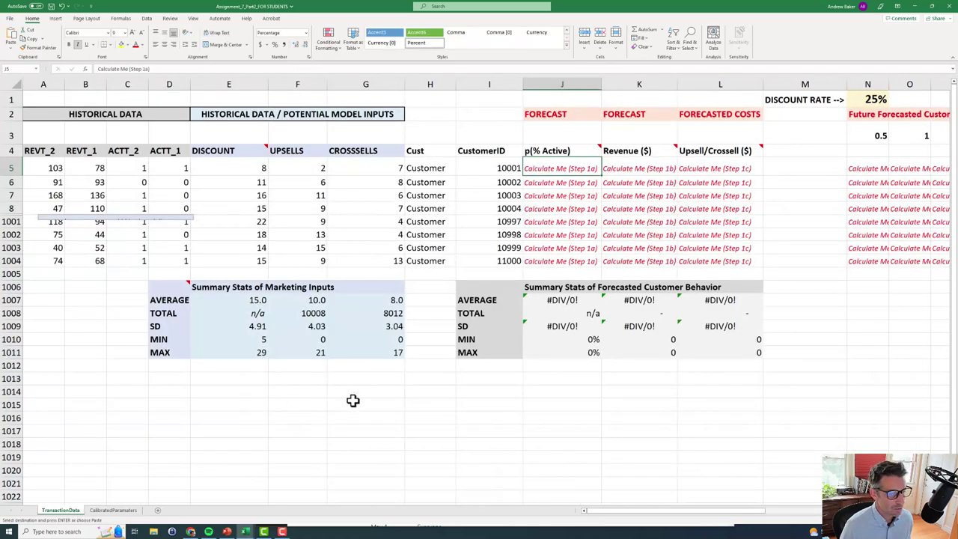
Step: Paste the parameters table at F1013 and widen columns F and G to fit the headers and coefficients
left_click(299, 380)
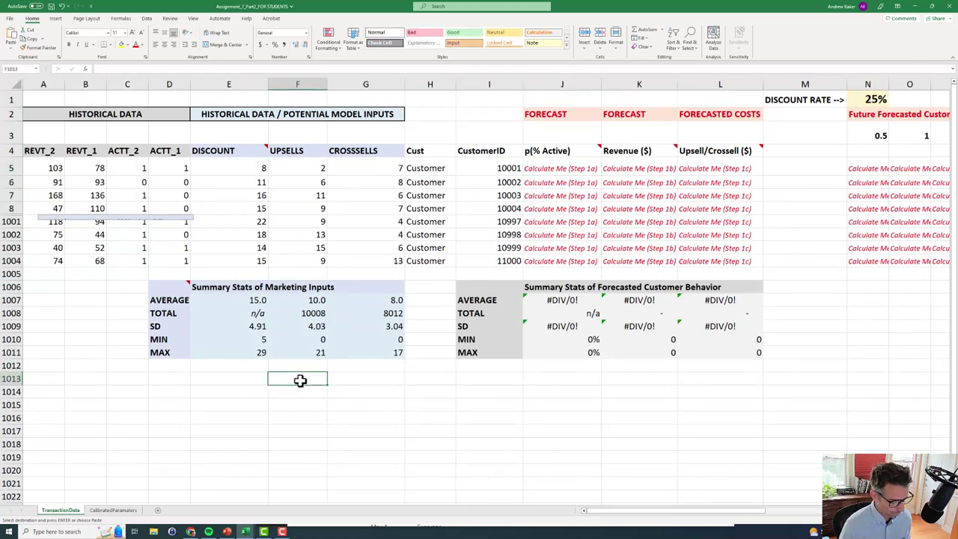
key("ctrl+v")
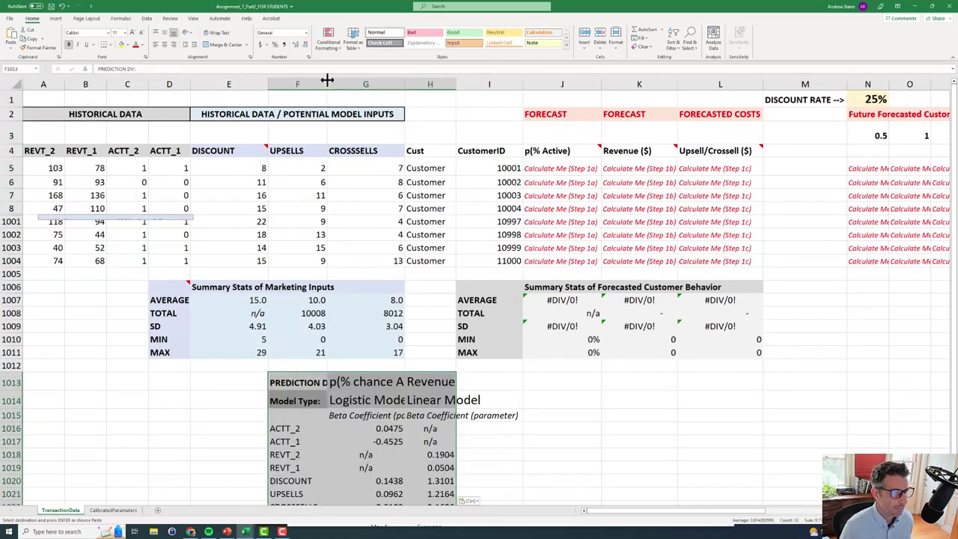
left_click_drag(326, 79, 340, 80)
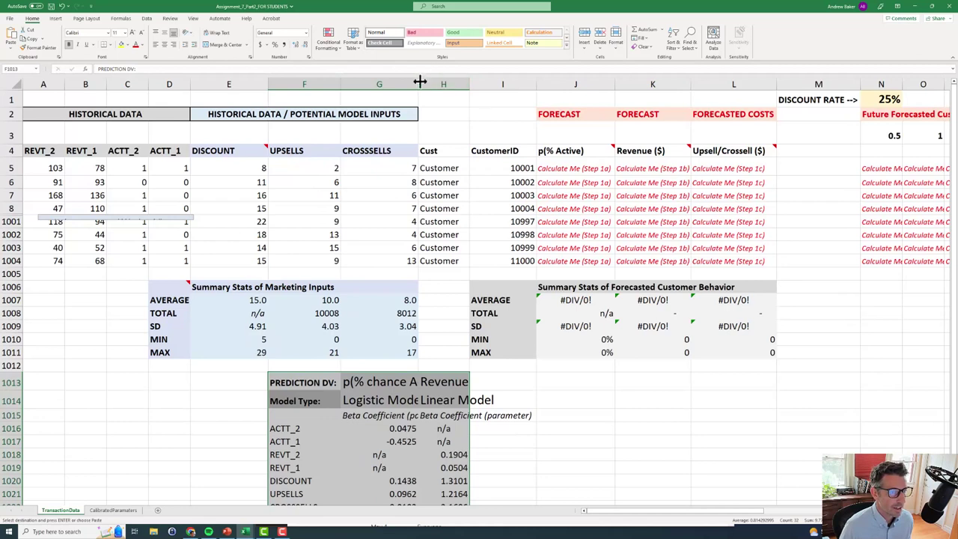
left_click_drag(420, 83, 524, 84)
left_click_drag(446, 78, 457, 88)
left_click_drag(673, 516, 682, 515)
scroll(699, 413, "down", 2)
scroll(695, 414, "up", 2)
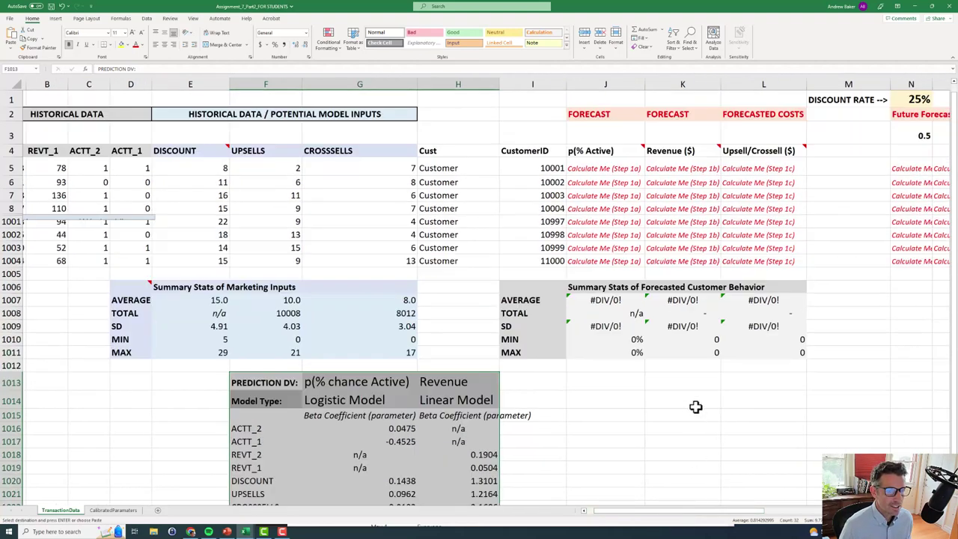
key("Escape")
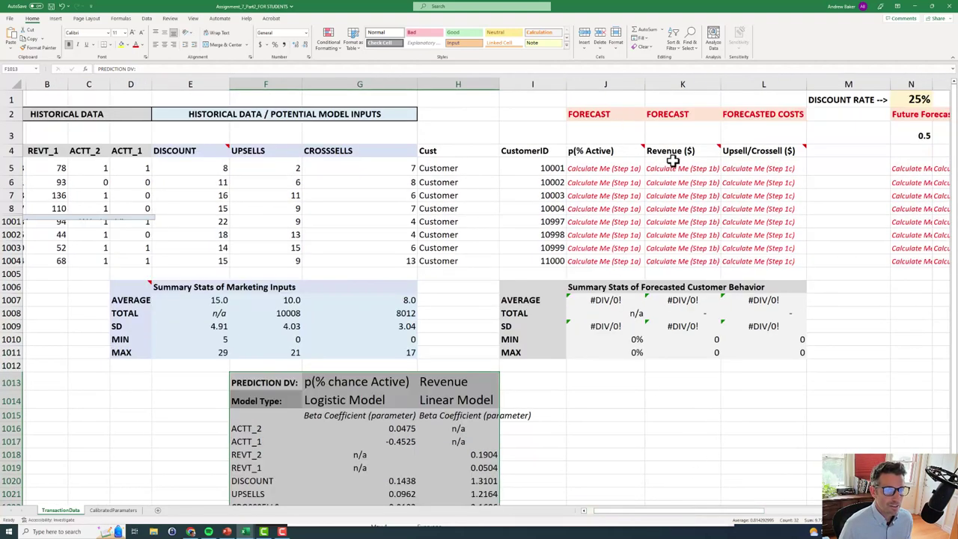
left_click(677, 169)
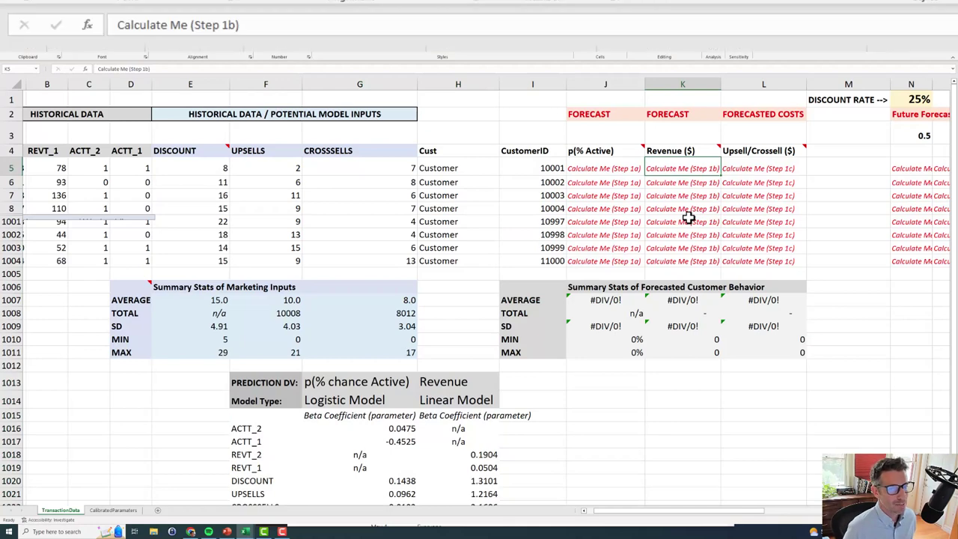
Step: Start K5 with the absolute revenue intercept $H$1023 plus the locked REVT_2 coefficient $H$1018
type("=")
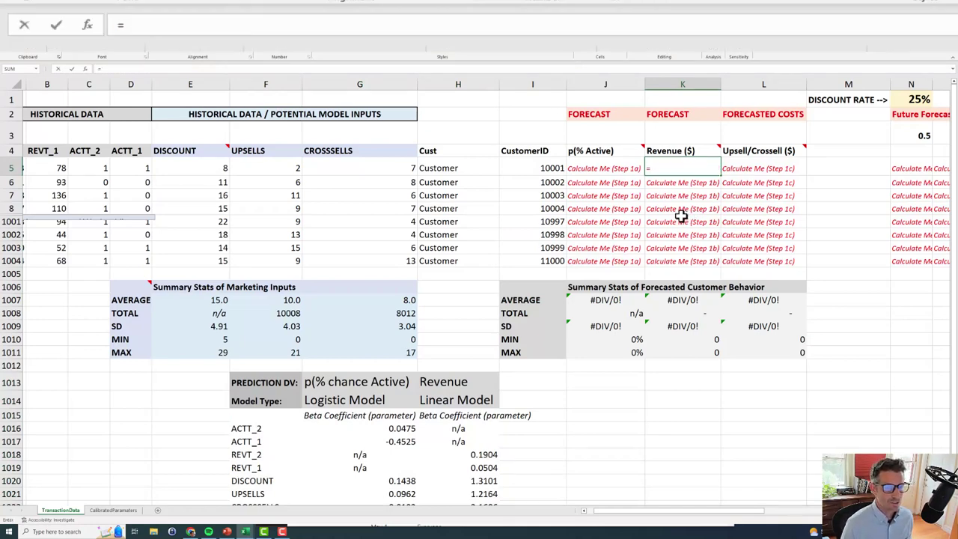
scroll(587, 247, "down", 2)
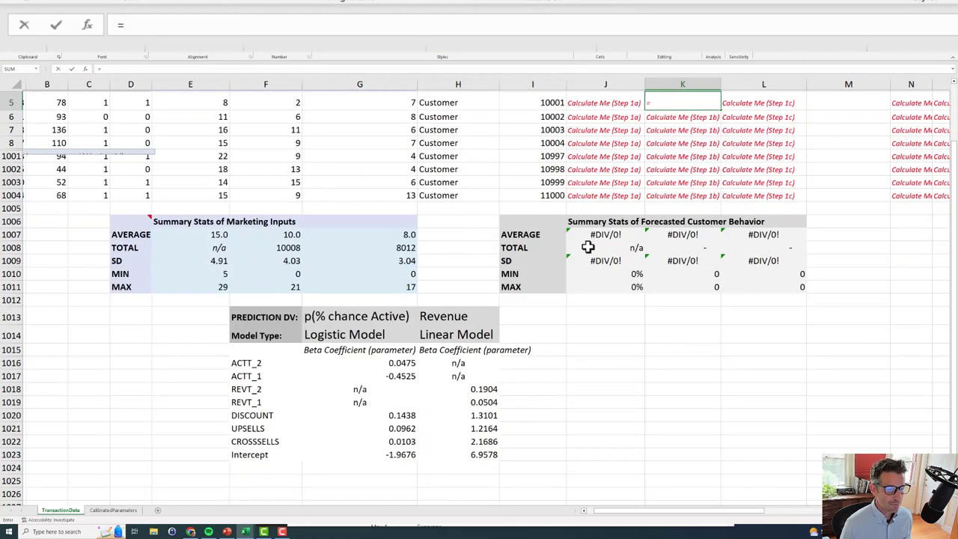
left_click(471, 454)
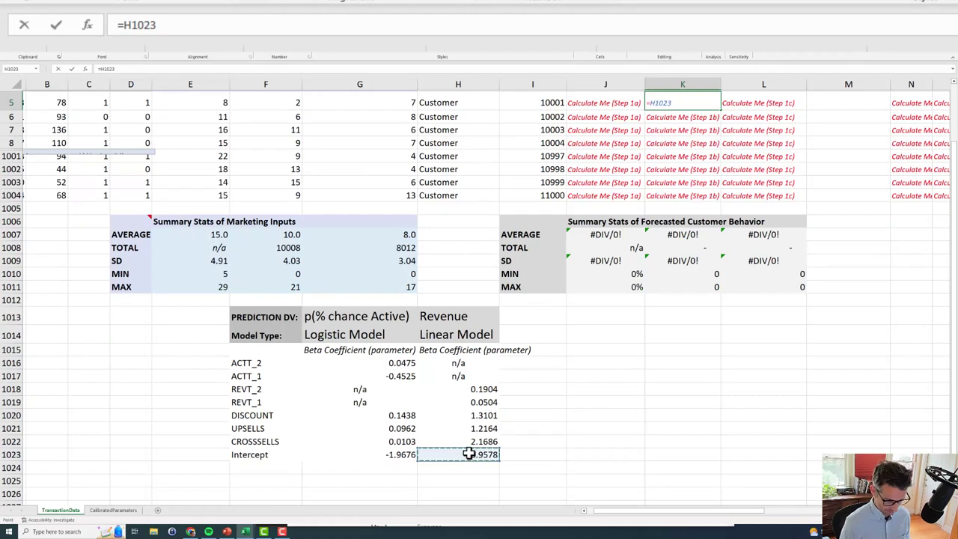
key("F4")
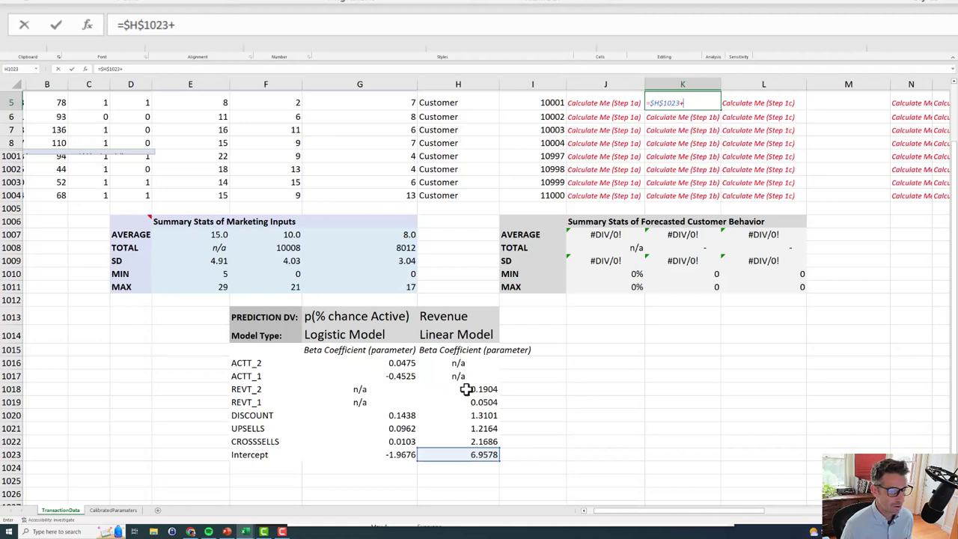
left_click(466, 389)
key("F4")
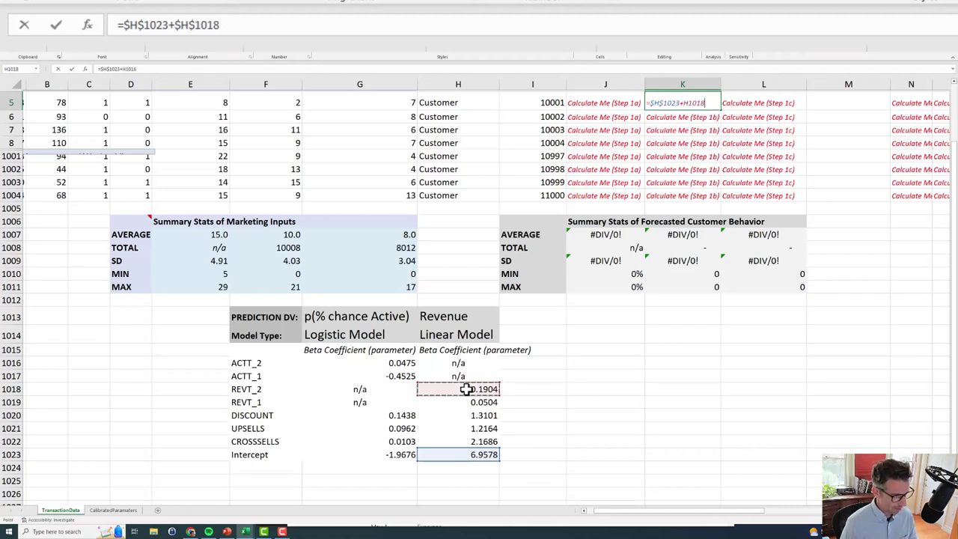
type("*")
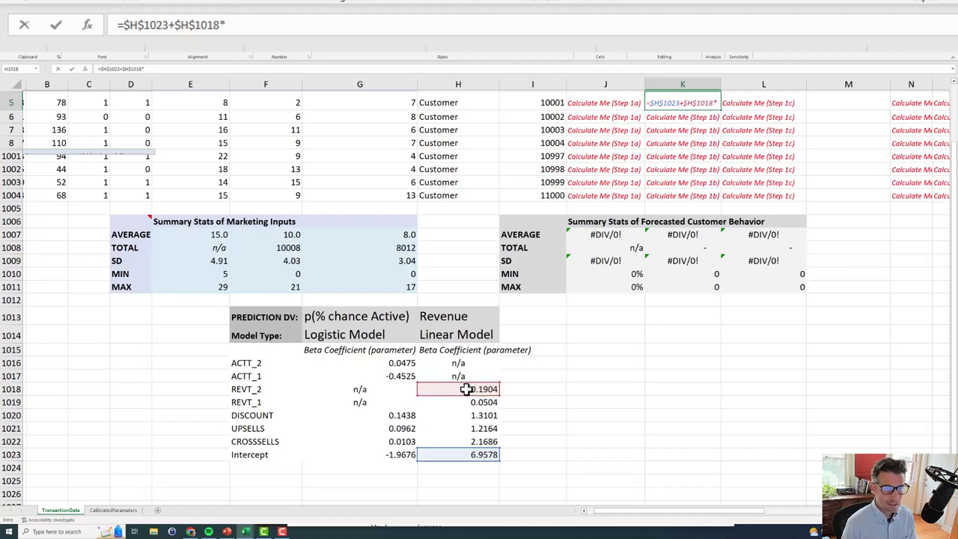
Step: Multiply the REVT_2 coefficient by A5 and add the locked REVT_1 coefficient $H$1019 times B5
scroll(415, 364, "up", 2)
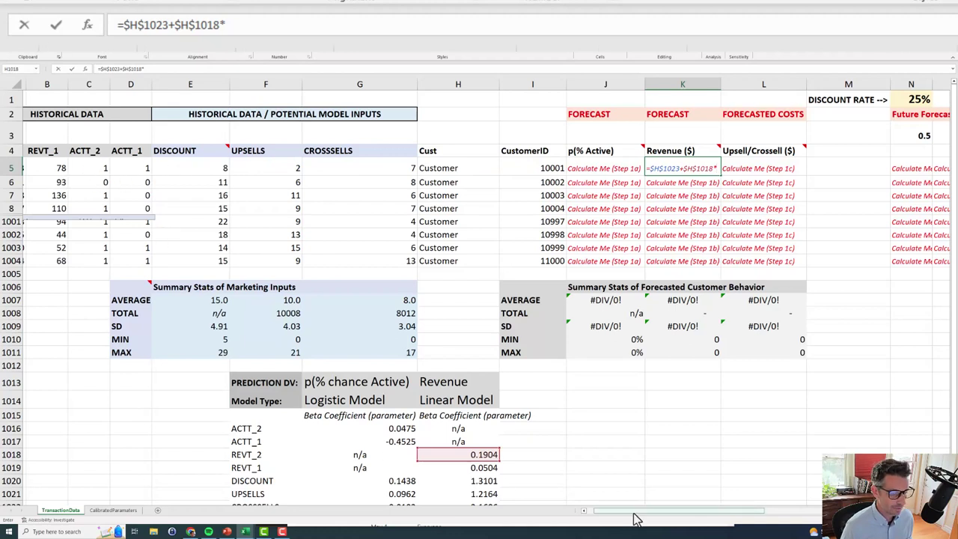
scroll(638, 516, "left", 1)
left_click(44, 169)
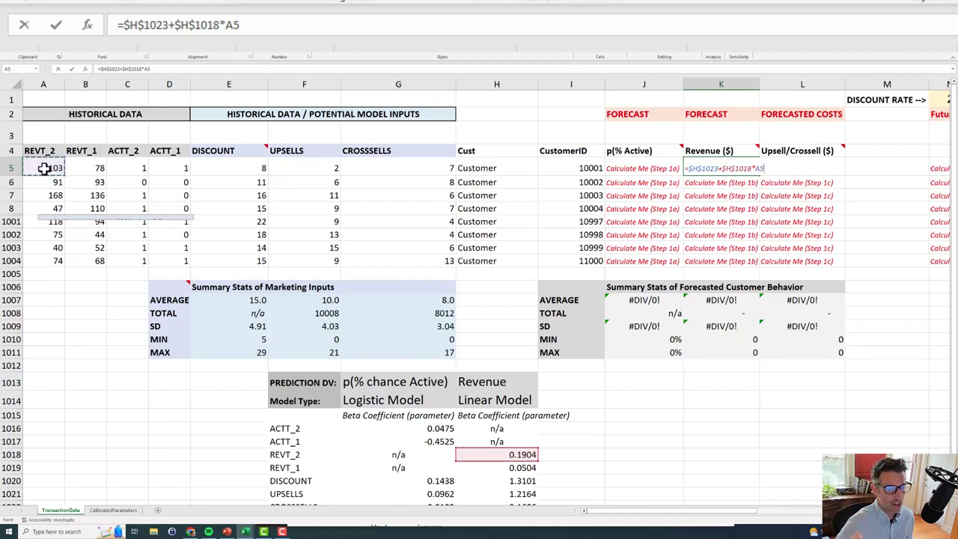
left_click(256, 22)
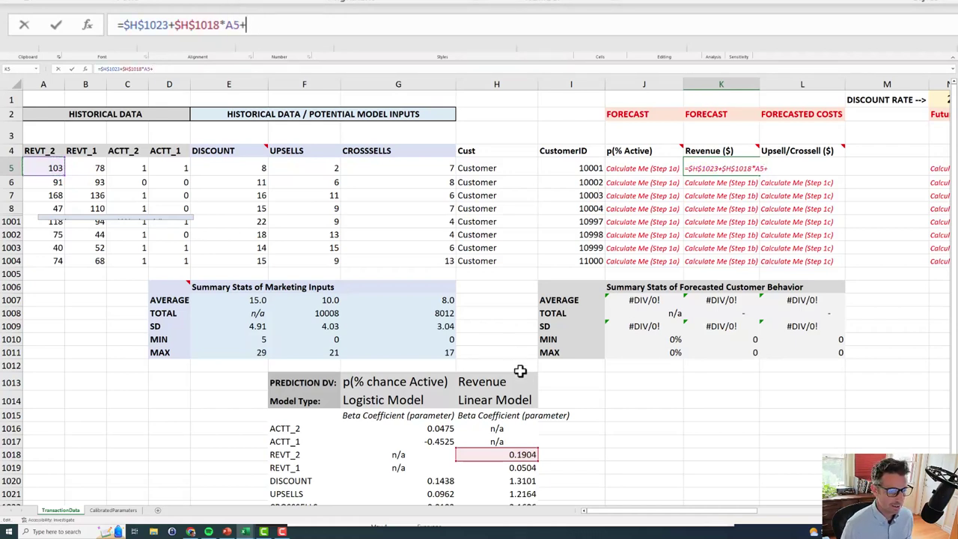
left_click(505, 467)
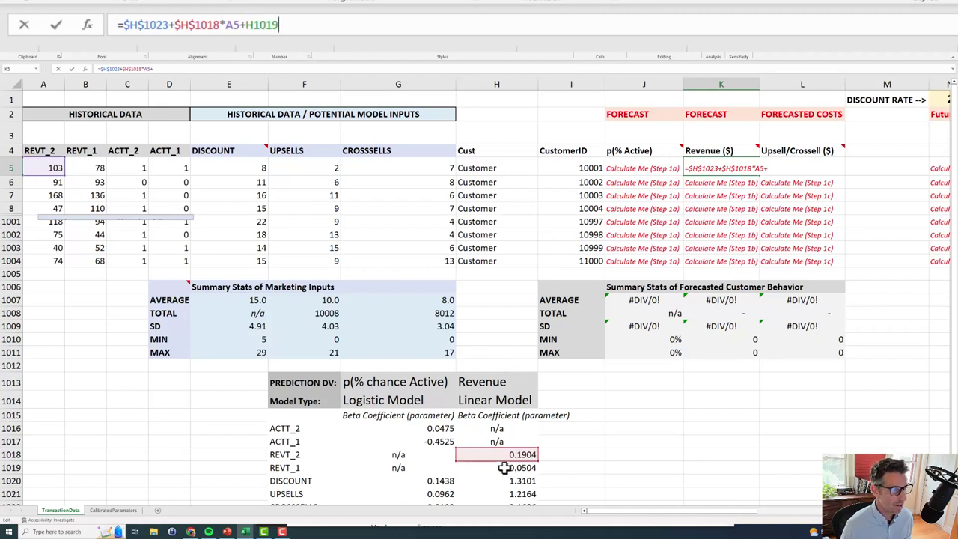
key("F4")
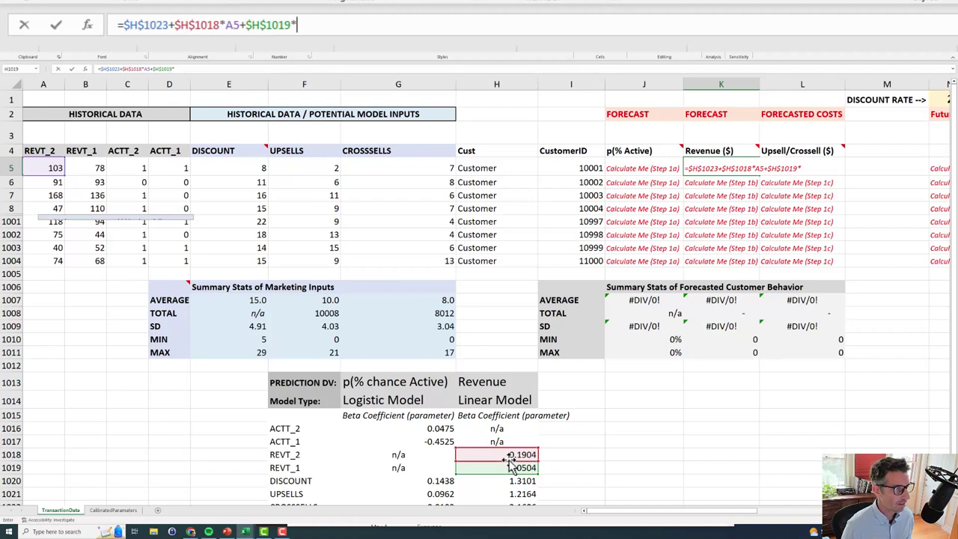
type("*")
left_click(79, 167)
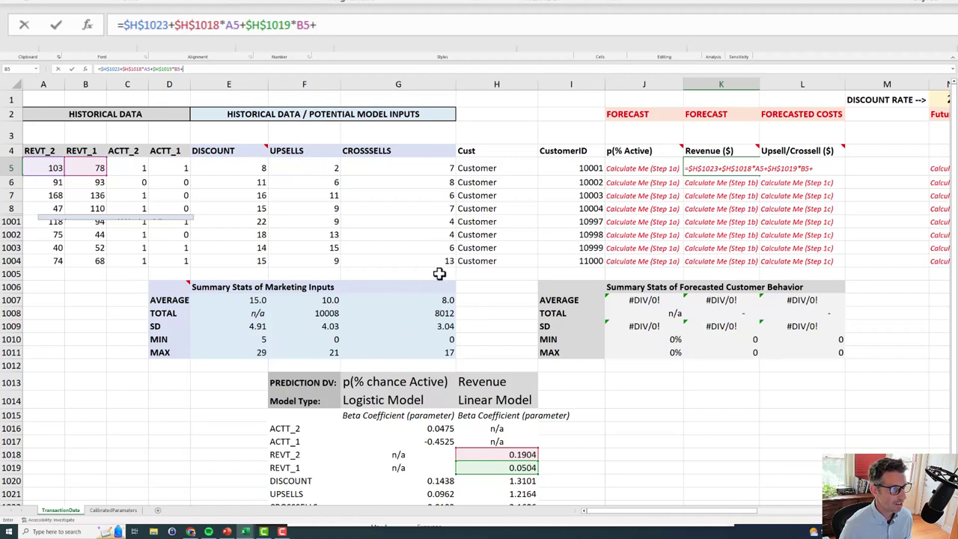
Step: Add the locked DISCOUNT coefficient with E5 and the UPSELLS coefficient $H$1021 times F5
left_click(513, 480)
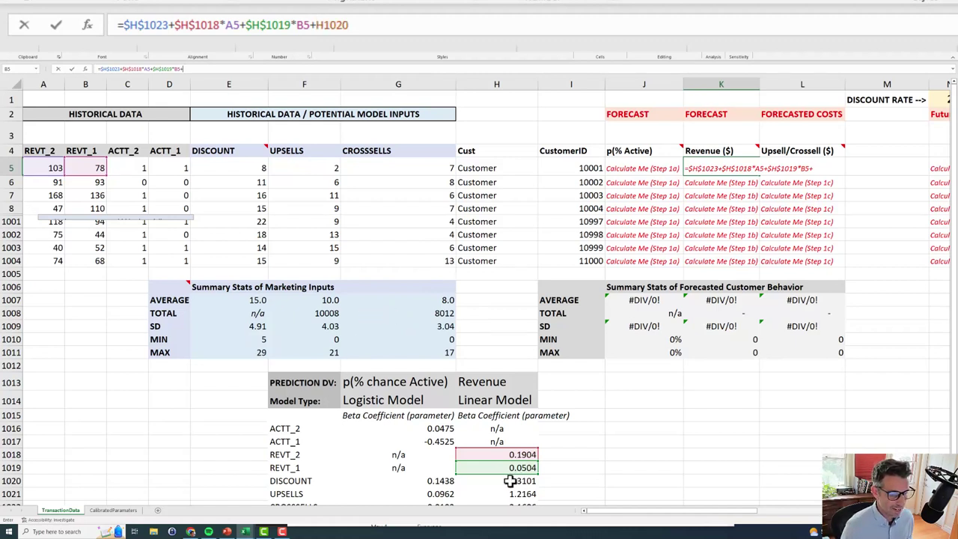
key("F4")
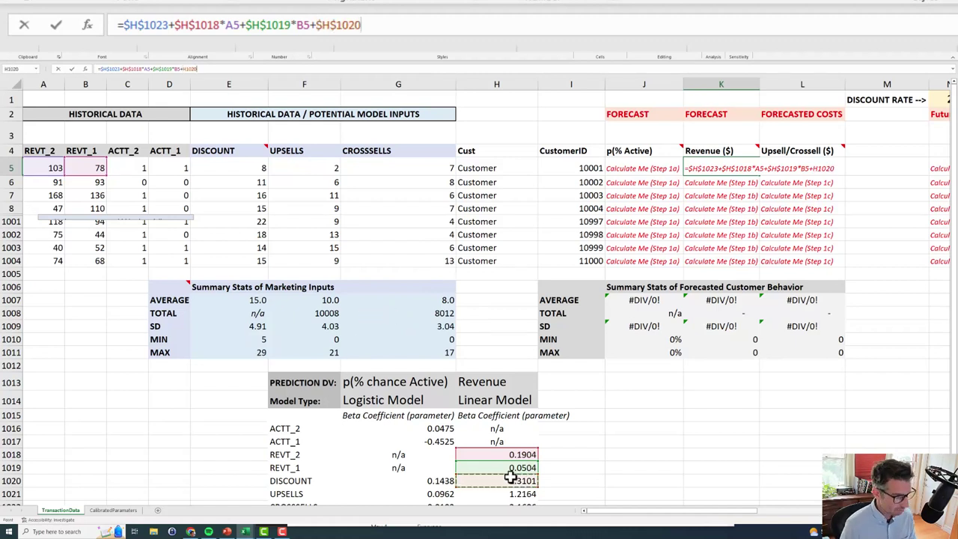
type("+")
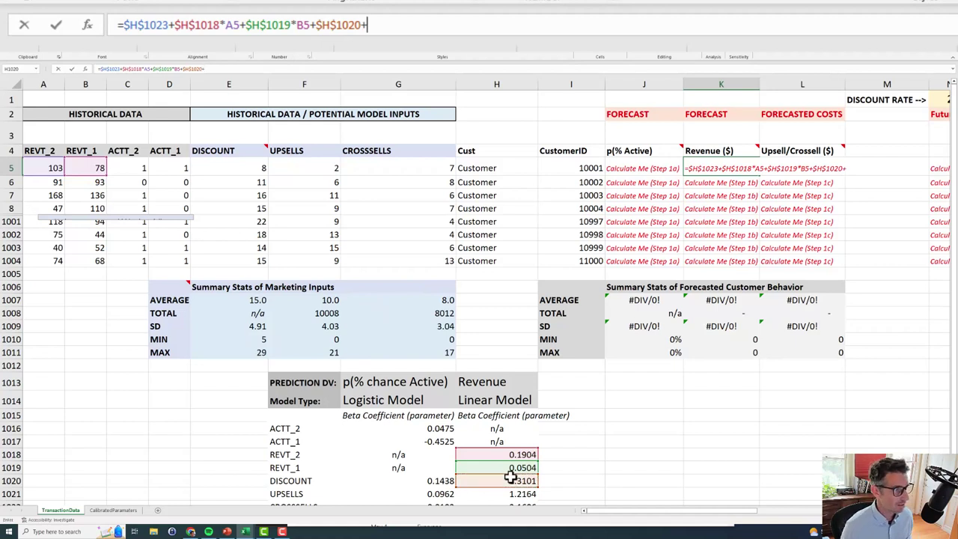
left_click(234, 167)
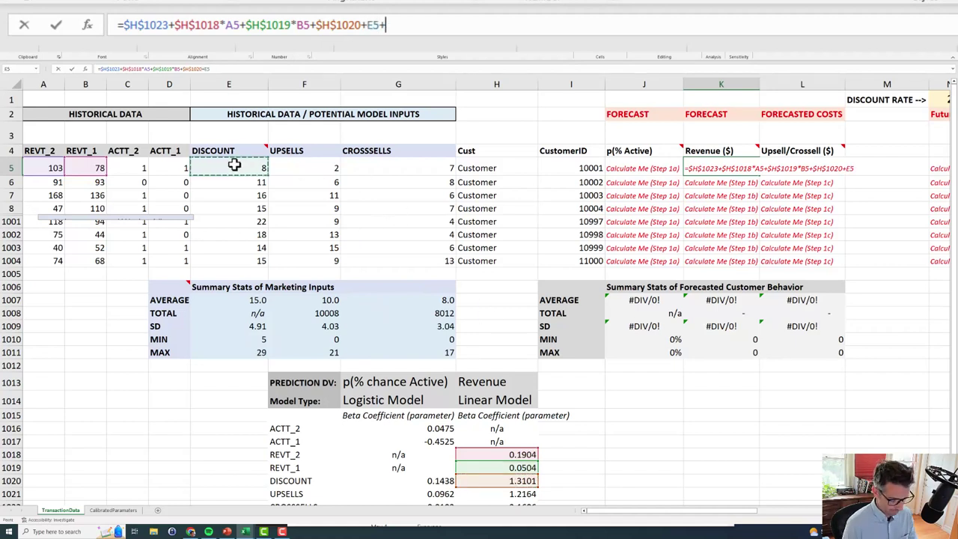
type("+")
left_click(500, 492)
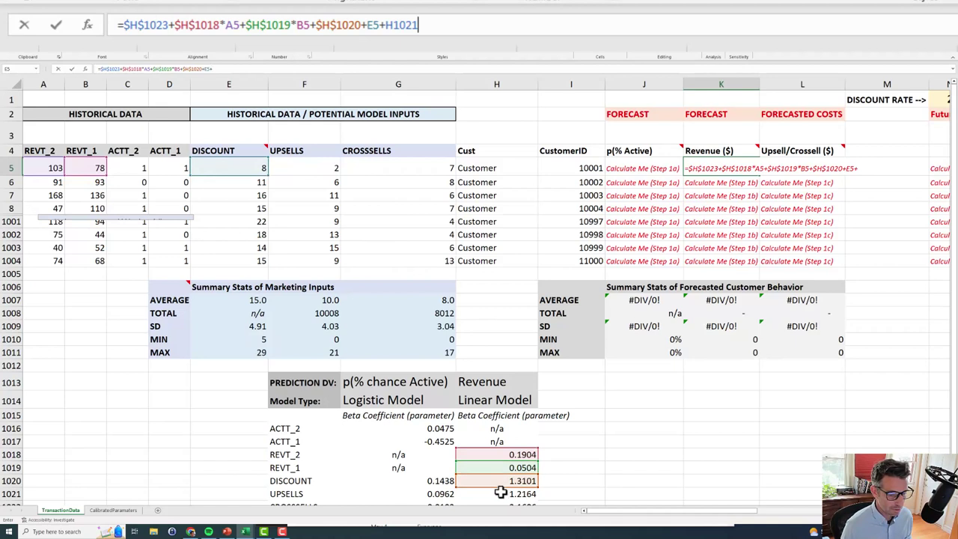
key("F4")
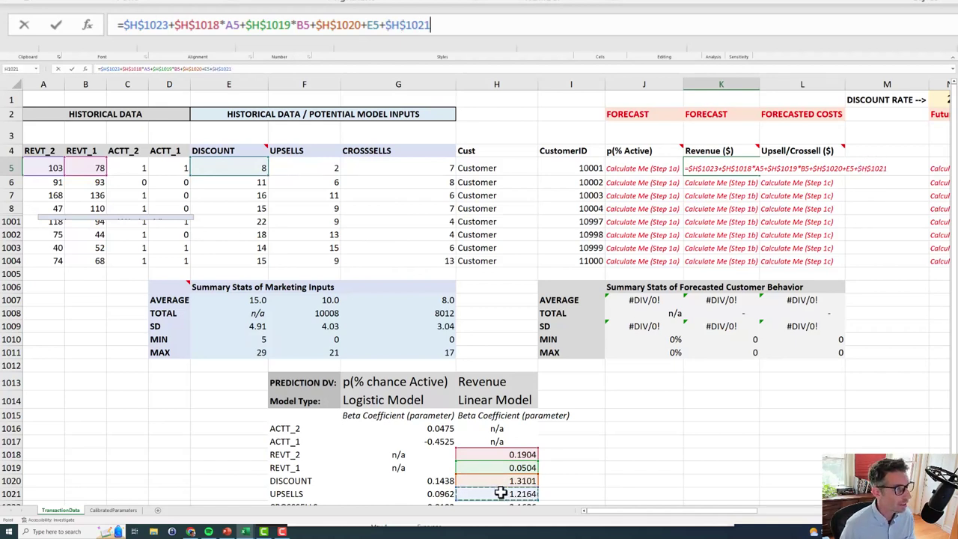
type("*")
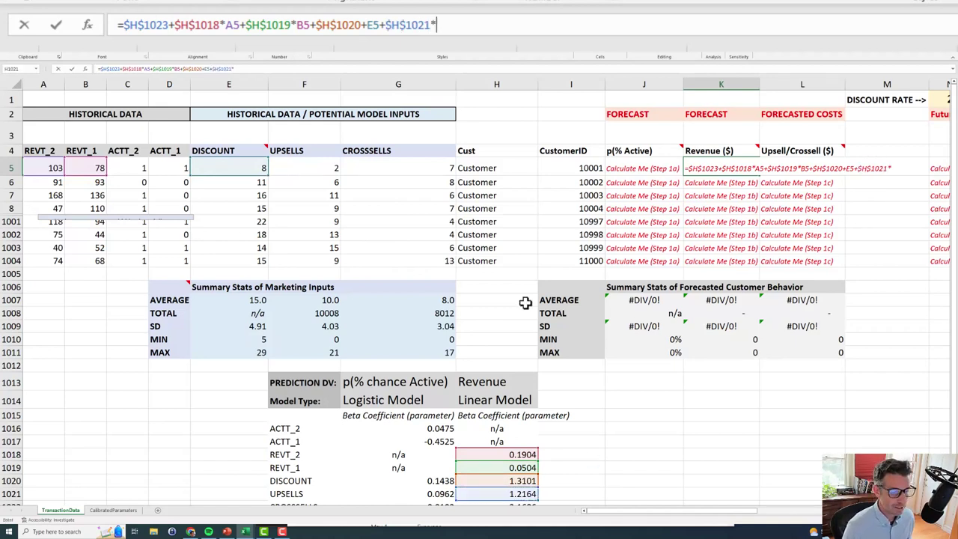
left_click(308, 168)
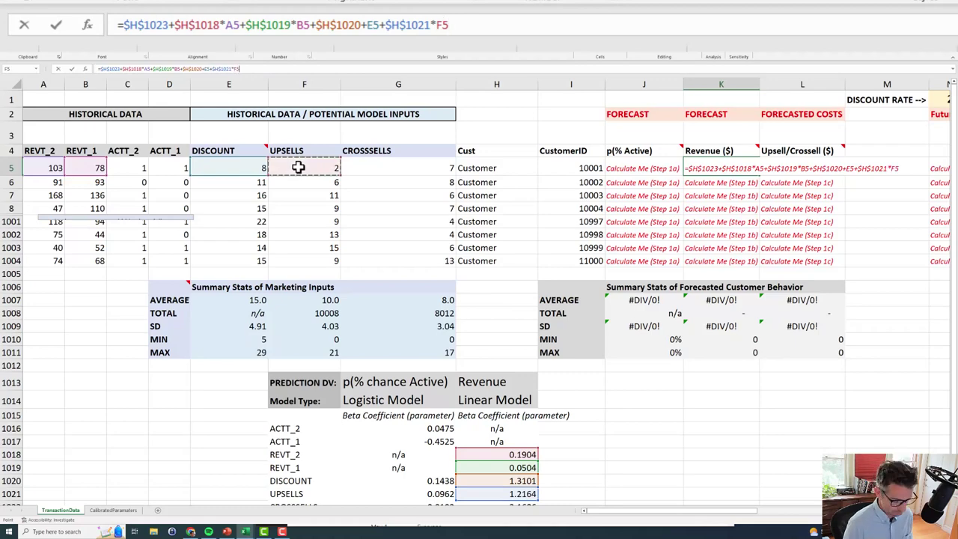
Step: Add the CROSSSELLS term $H$1022 times G5 and commit K5, giving 57.43
type("+")
scroll(449, 196, "down", 3)
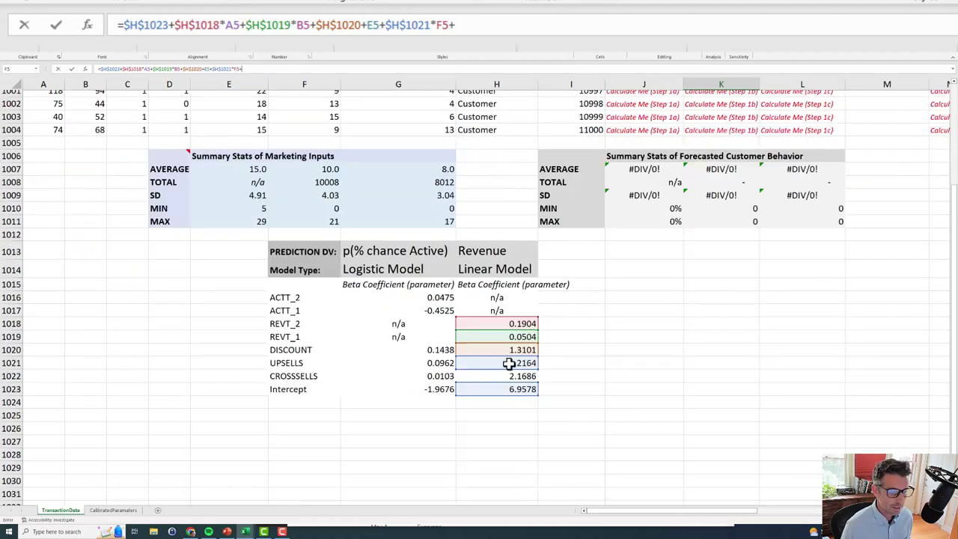
left_click(505, 376)
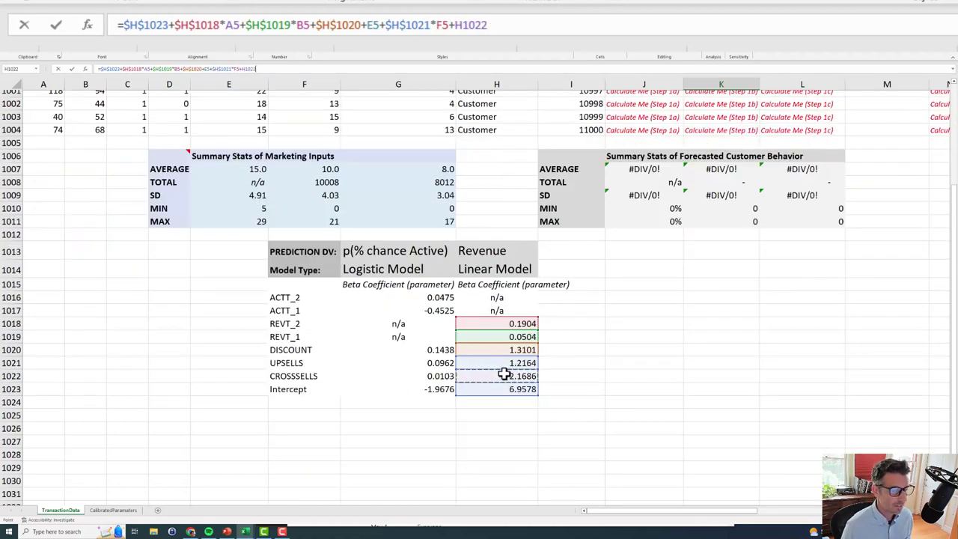
key("F4")
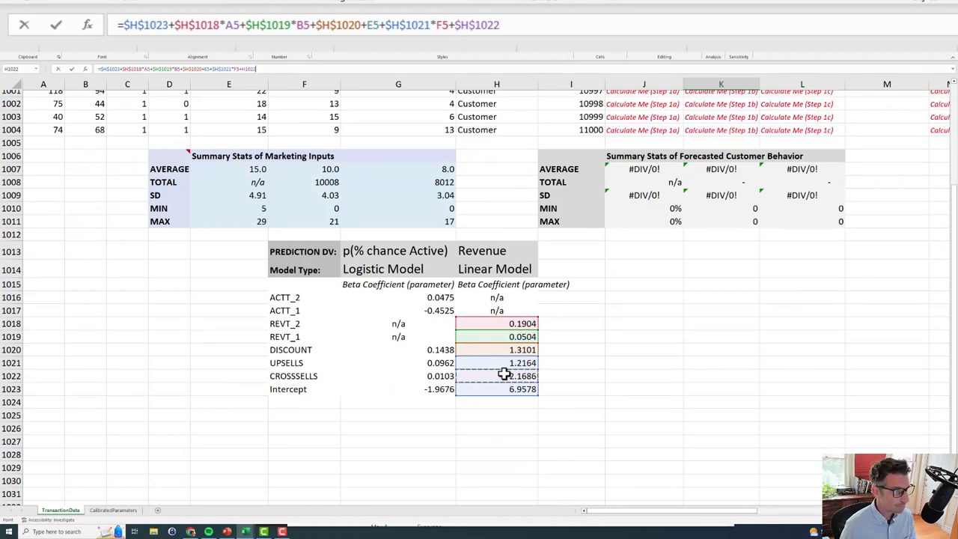
scroll(504, 374, "up", 3)
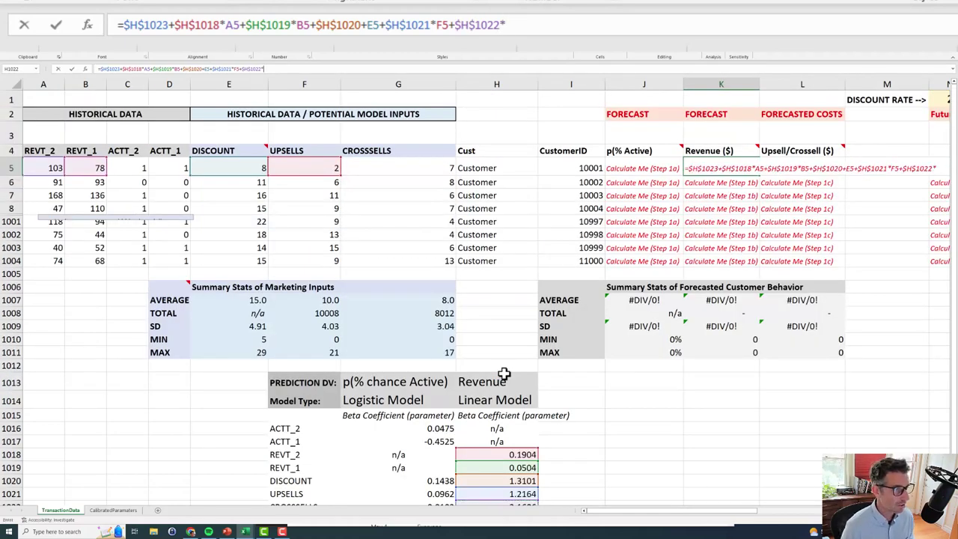
left_click(413, 166)
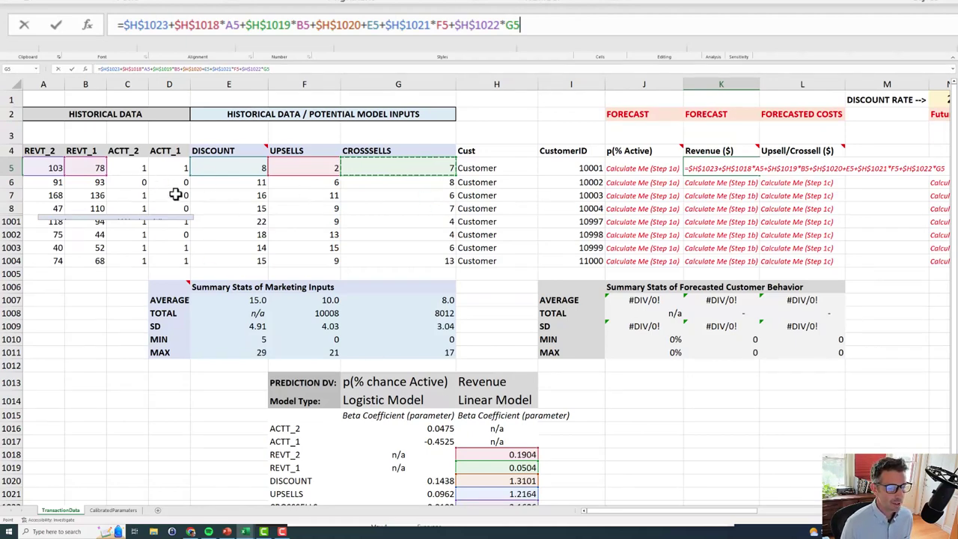
scroll(545, 247, "down", 2)
scroll(544, 247, "up", 2)
scroll(523, 398, "down", 2)
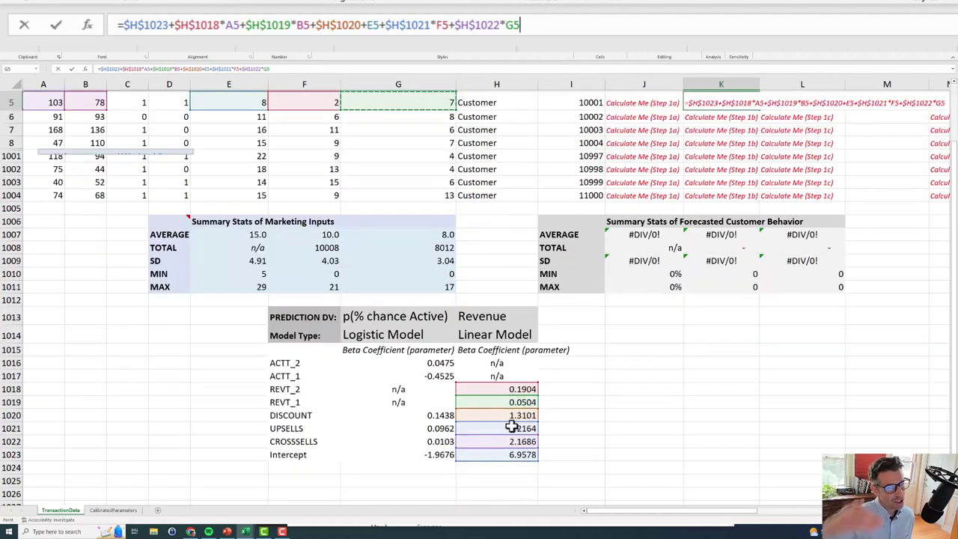
scroll(512, 411, "up", 2)
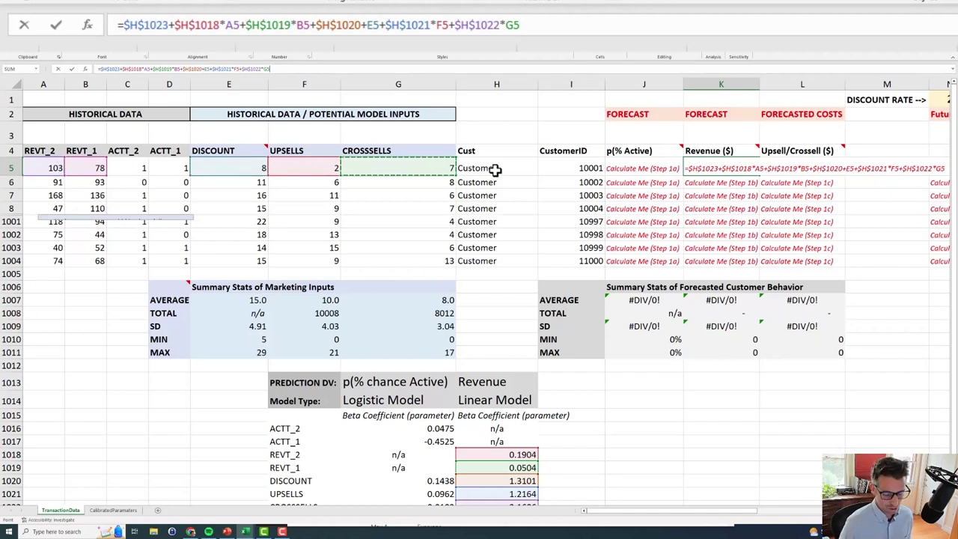
key("Return")
key("Up")
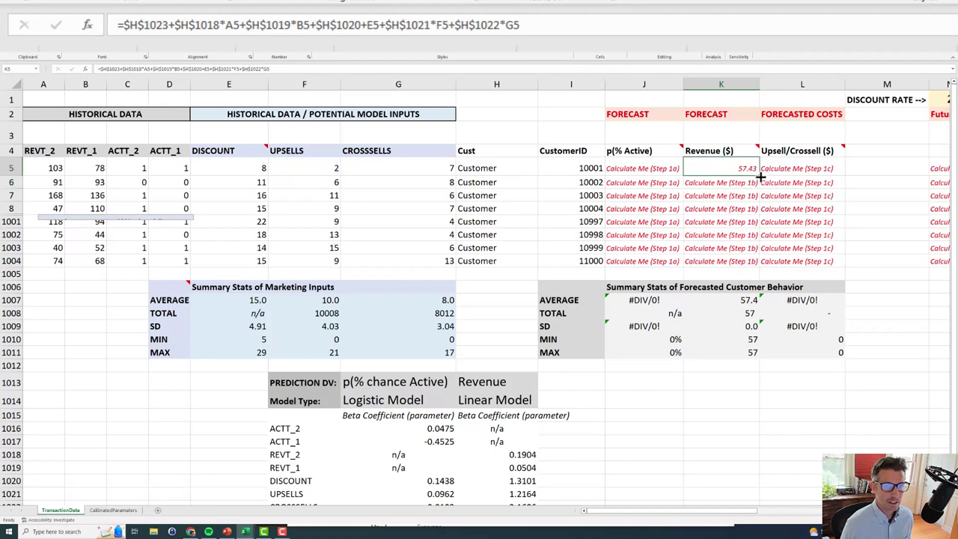
Step: Fill K5's revenue formula down to row 1004 and check the copied formula in row 8
left_click_drag(760, 177, 753, 263)
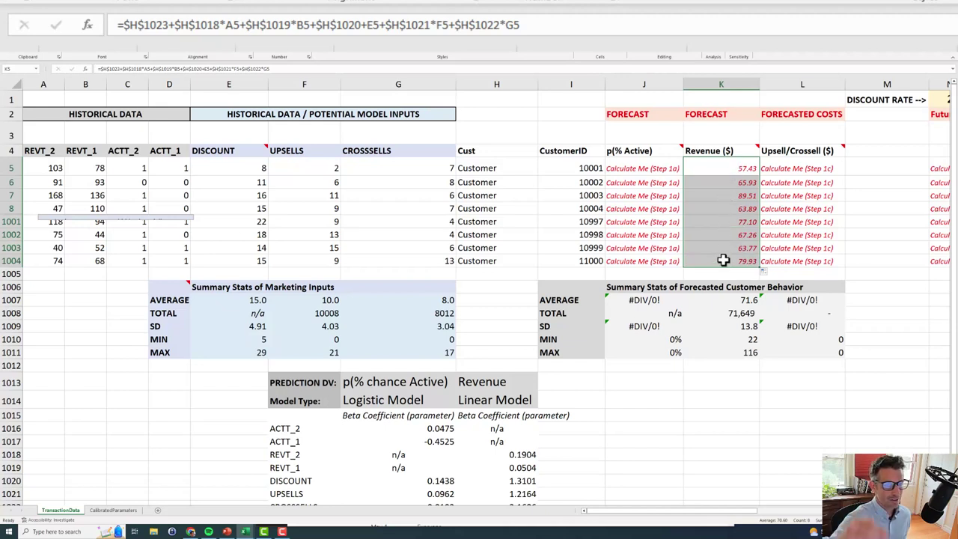
left_click(724, 208)
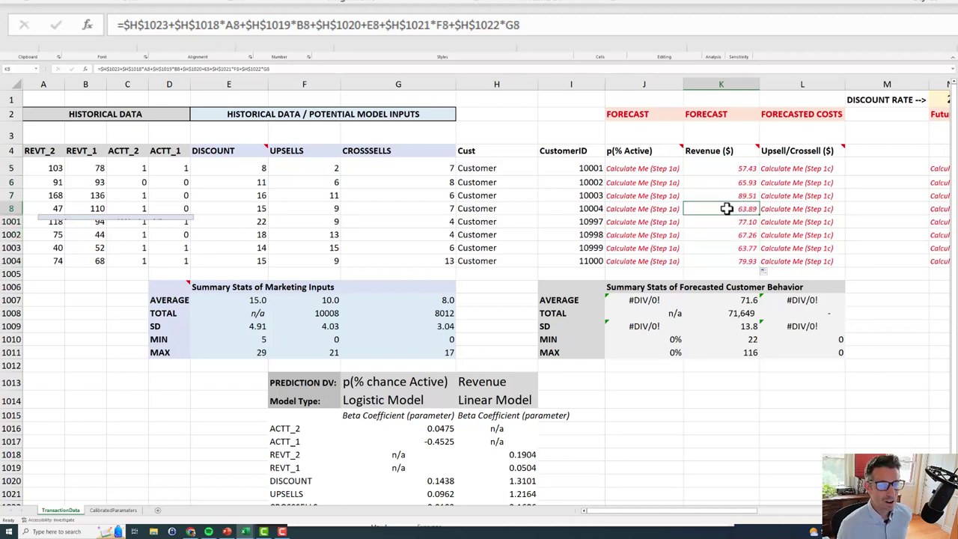
left_click(34, 208)
left_click_drag(10, 208, 10, 221)
left_click(742, 208)
left_click(724, 166)
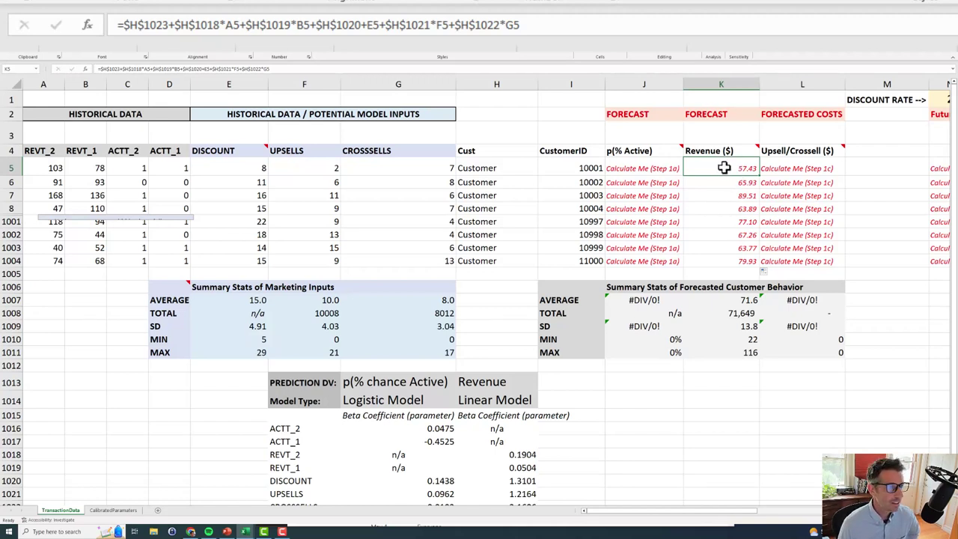
Step: Confirm K1004's revenue formula references row 1004 unchanged, then select J5 for p(% Active)
left_click(722, 261)
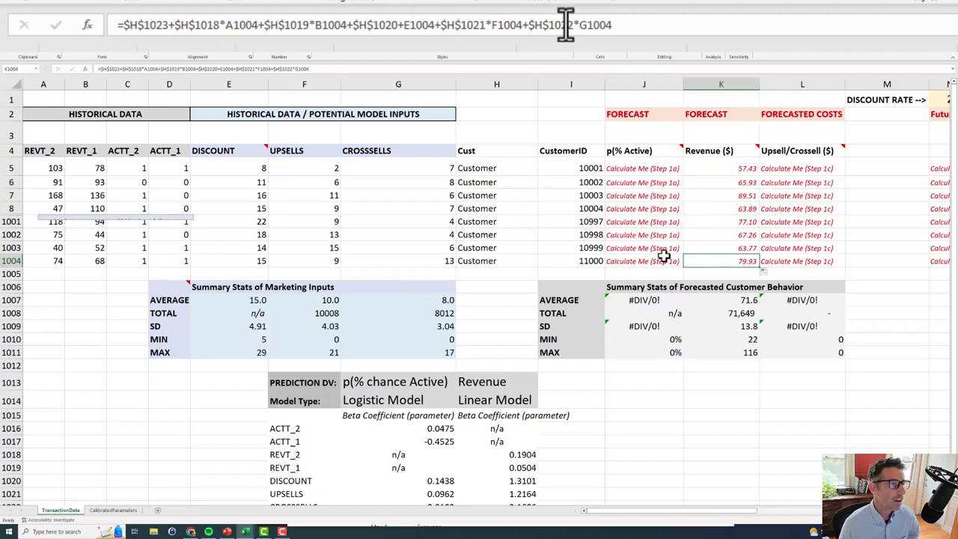
left_click(633, 24)
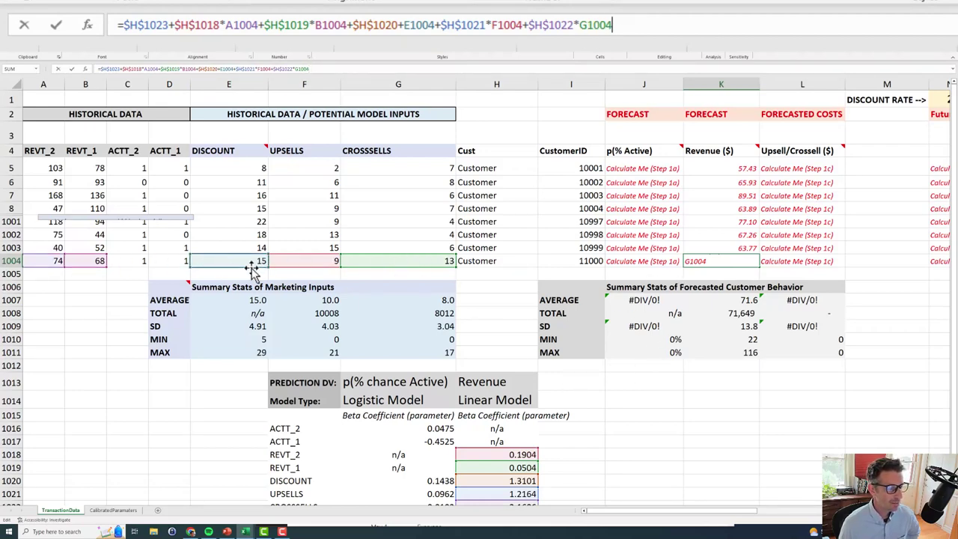
scroll(459, 267, "down", 2)
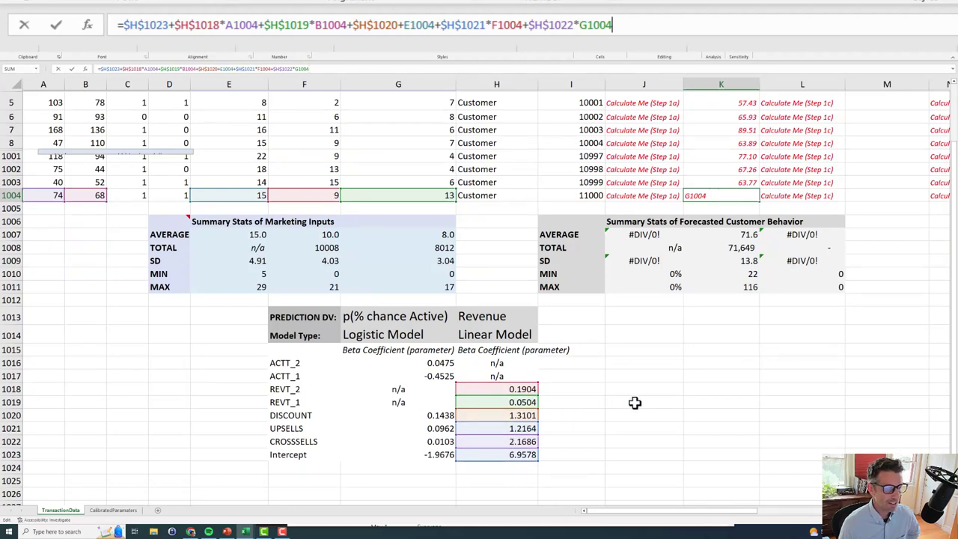
scroll(634, 402, "up", 2)
key("Return")
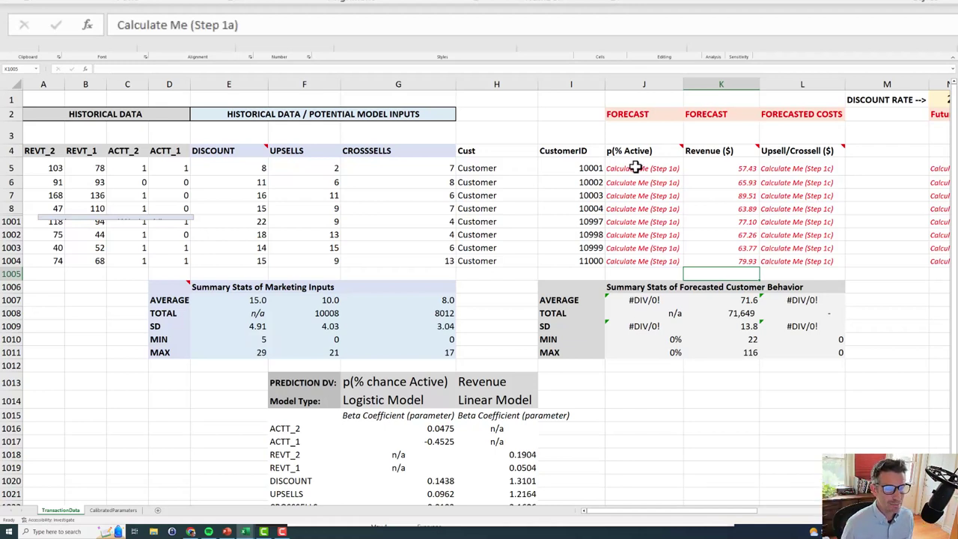
left_click(634, 167)
Step: Enter J5's logistic score from the absolute intercept $G$1023 and coefficient $G$1016 with row 5 inputs, showing -96%
type("=")
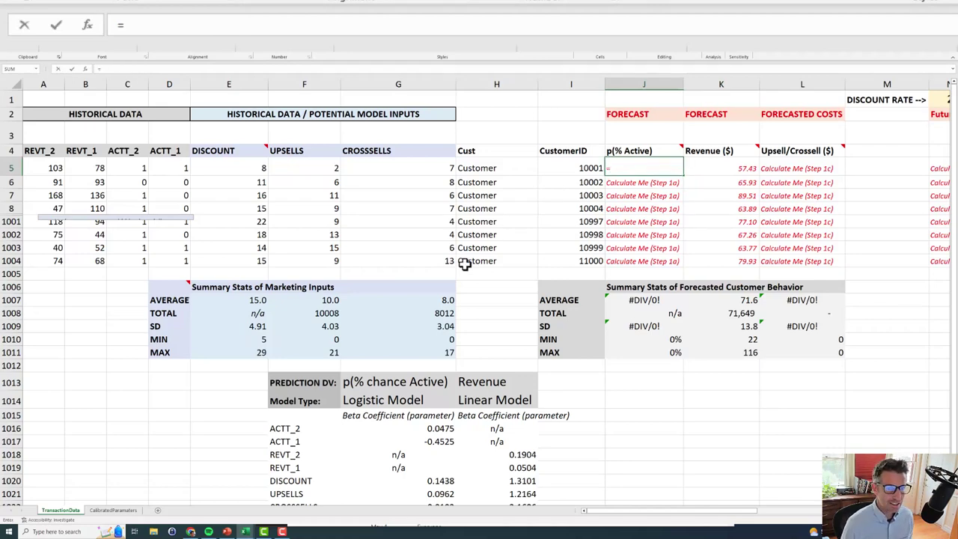
scroll(443, 286, "down", 2)
left_click(423, 452)
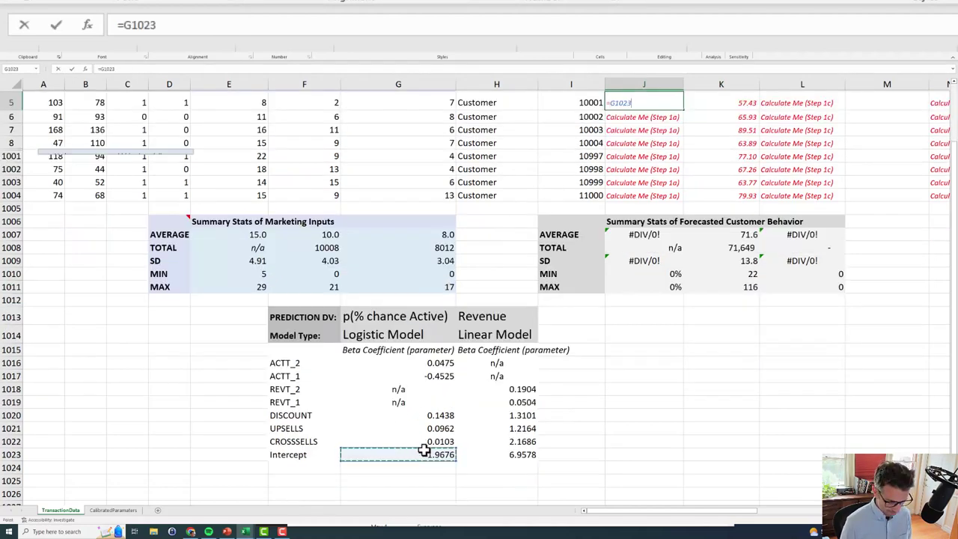
key("F4")
type("+")
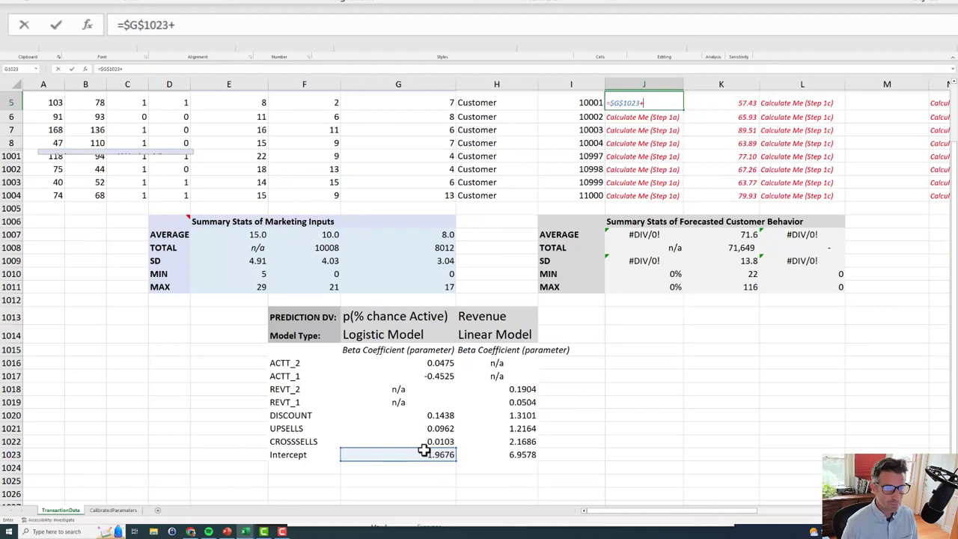
left_click(421, 365)
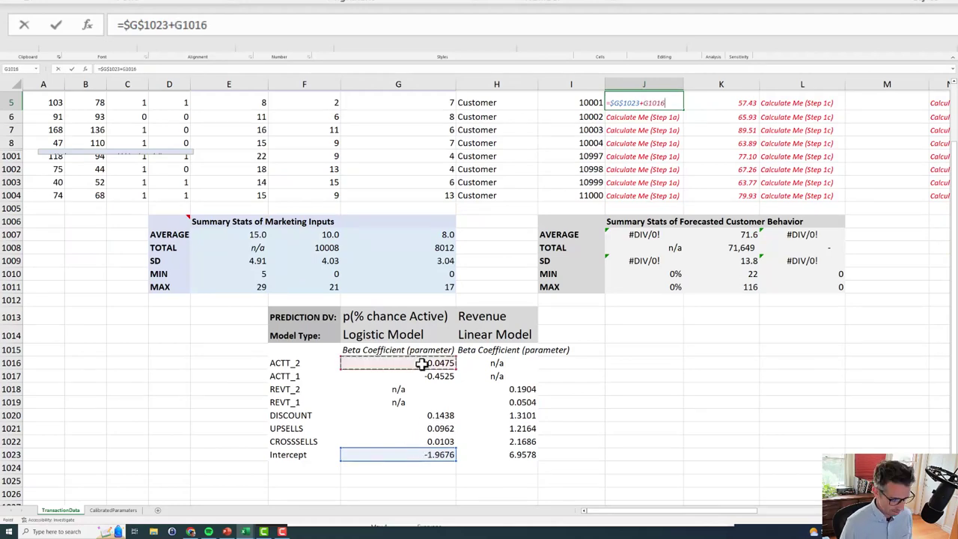
key("F4")
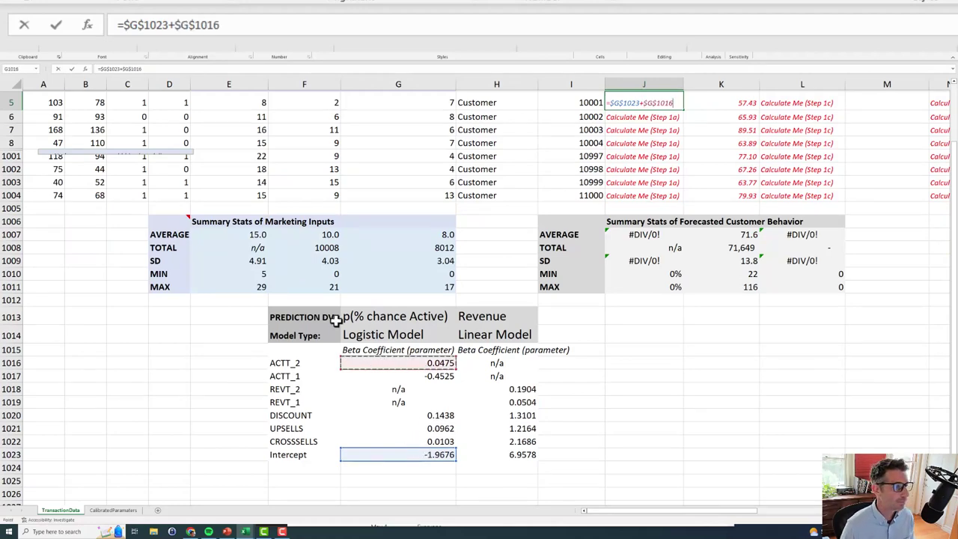
scroll(385, 316, "up", 2)
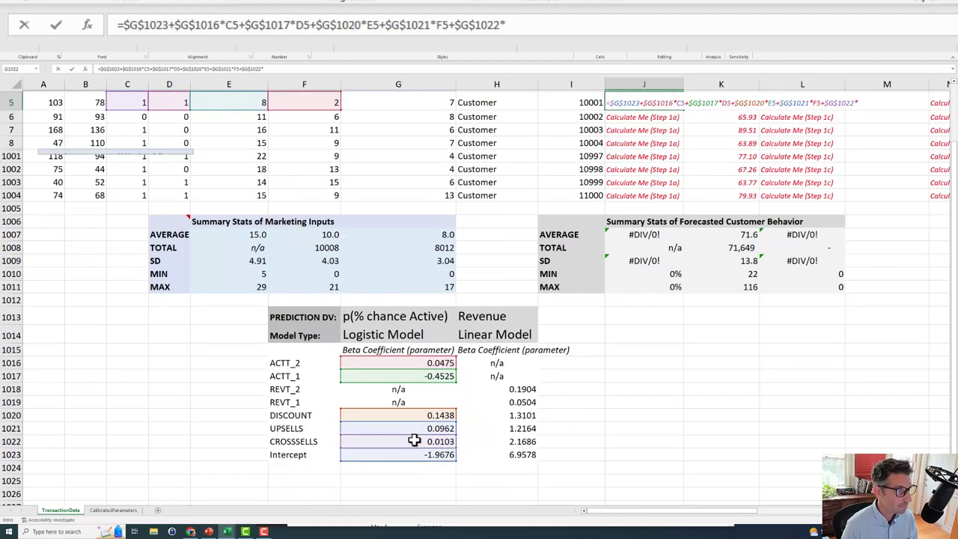
scroll(463, 269, "up", 2)
left_click(396, 170)
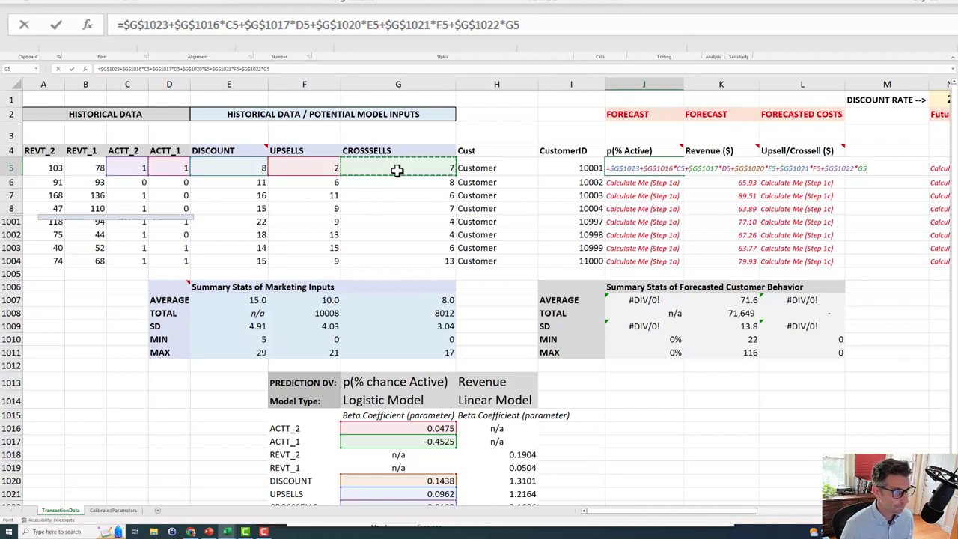
key("Return")
key("Up")
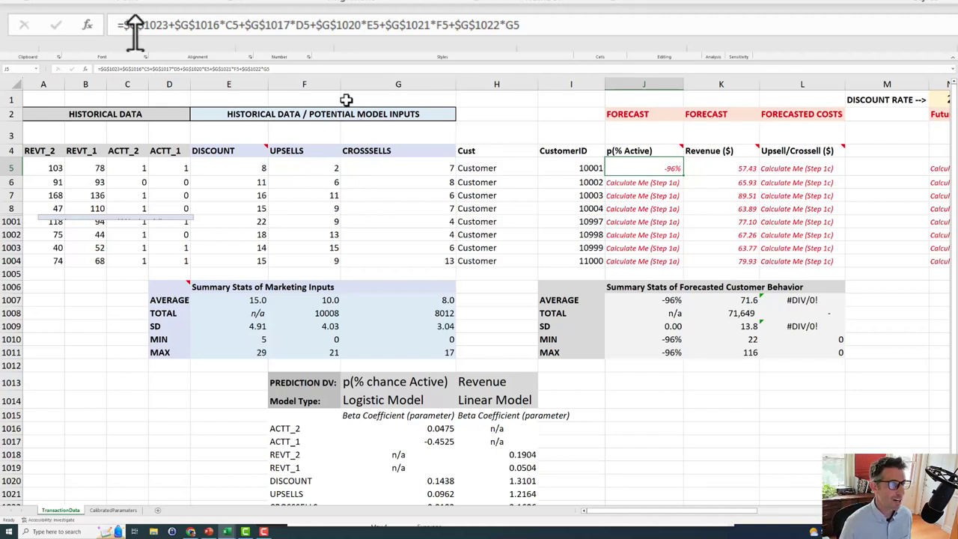
Step: Wrap J5 in =1/(1+EXP(-1*(...))) and fill it down to J1004, giving 22%–98% probabilities
left_click(309, 70)
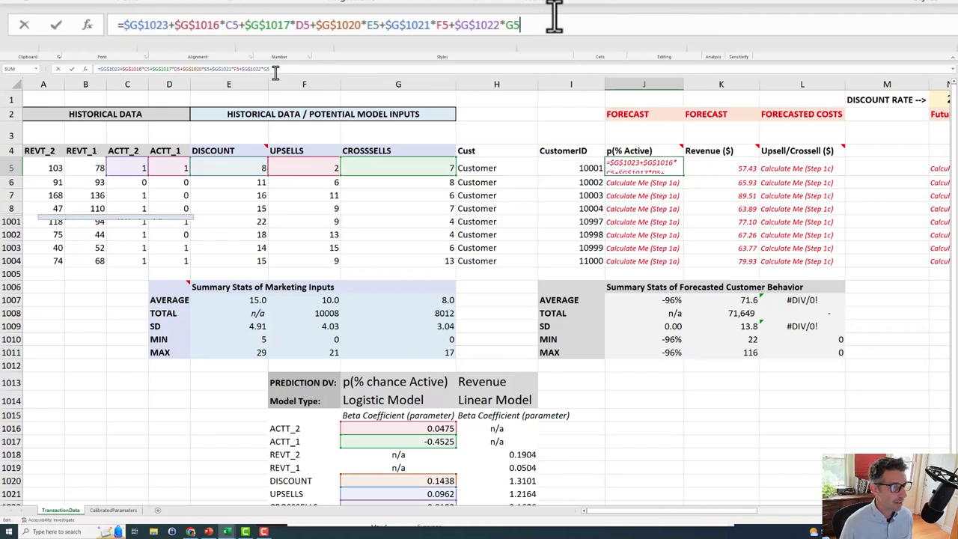
left_click(284, 68)
type(")")
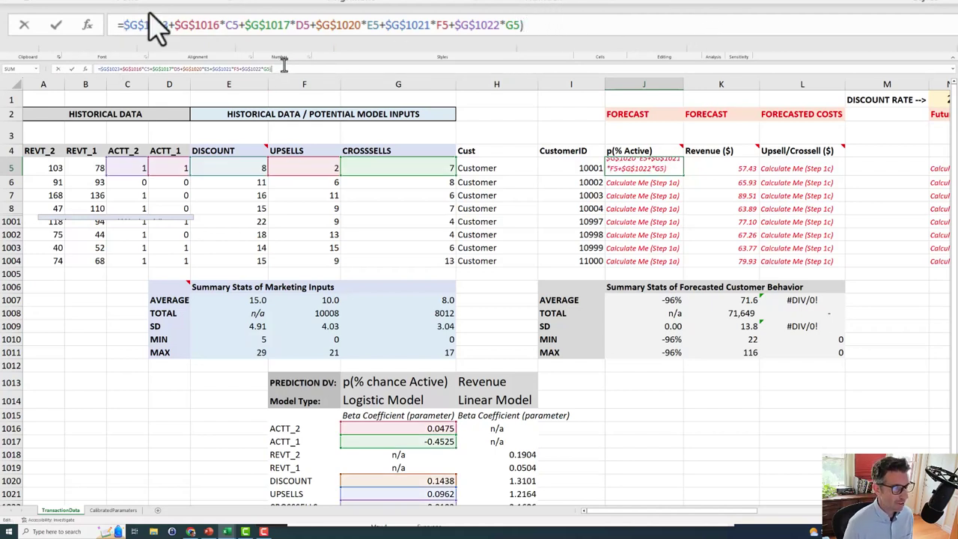
left_click(101, 69)
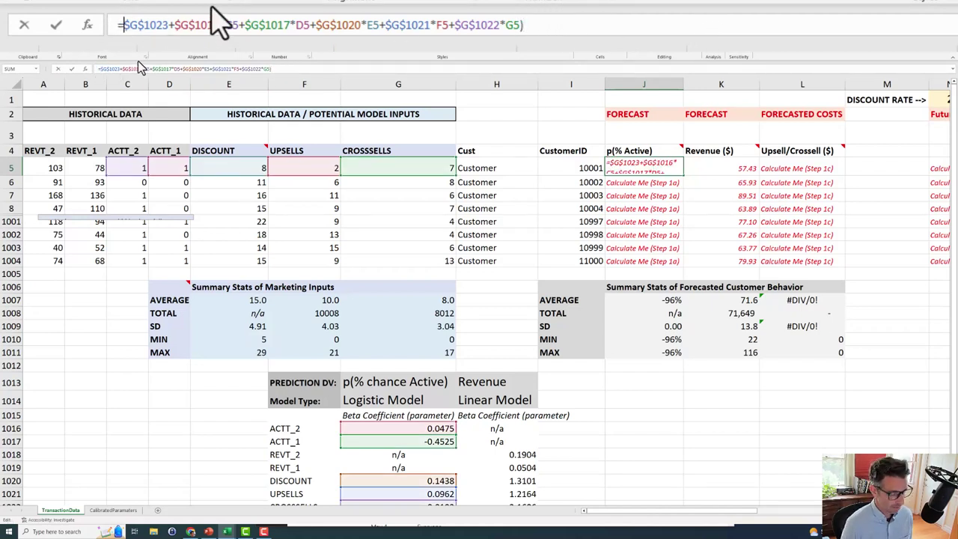
type("(")
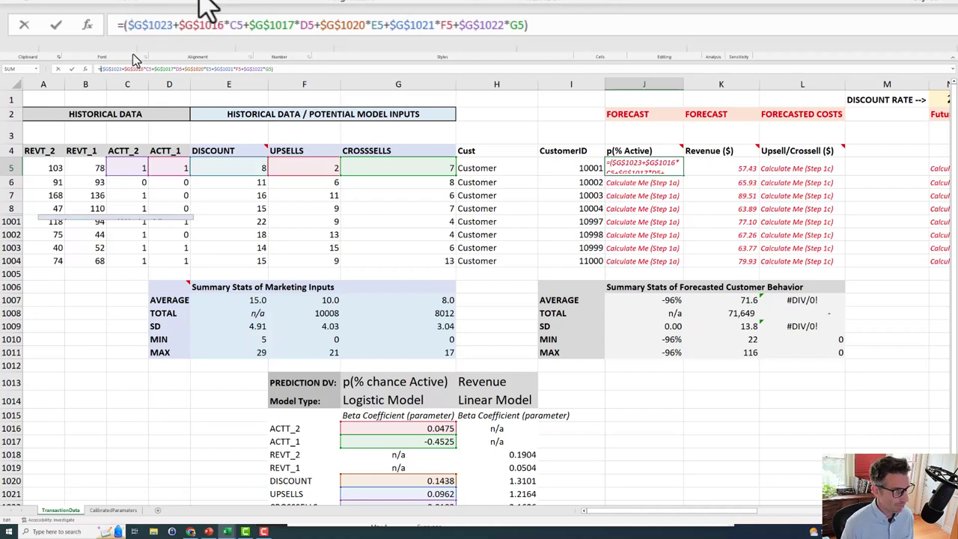
type("1/")
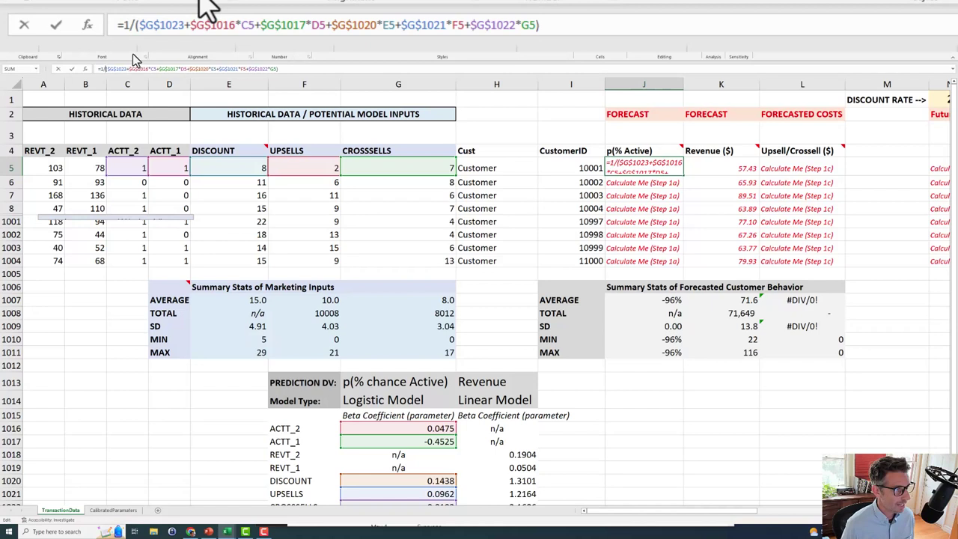
type("(")
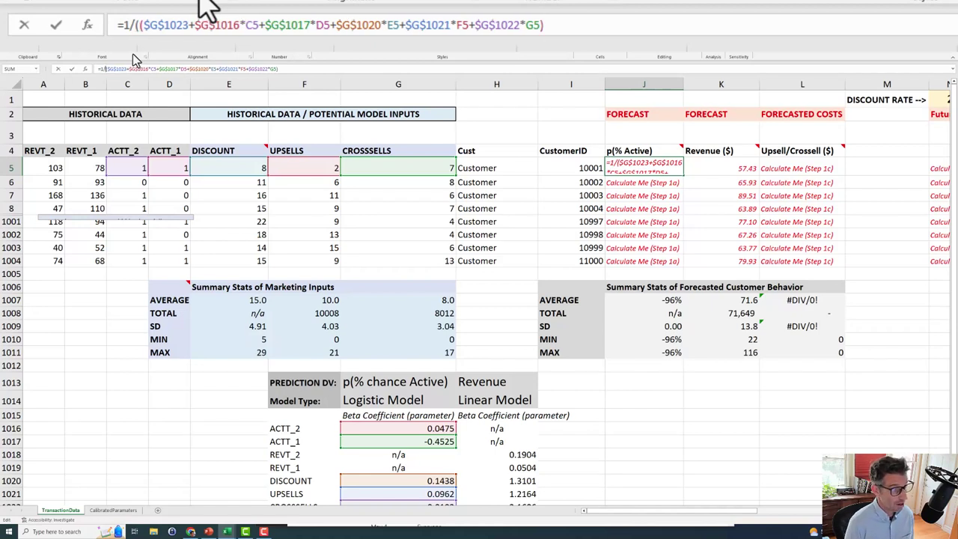
type("1+e")
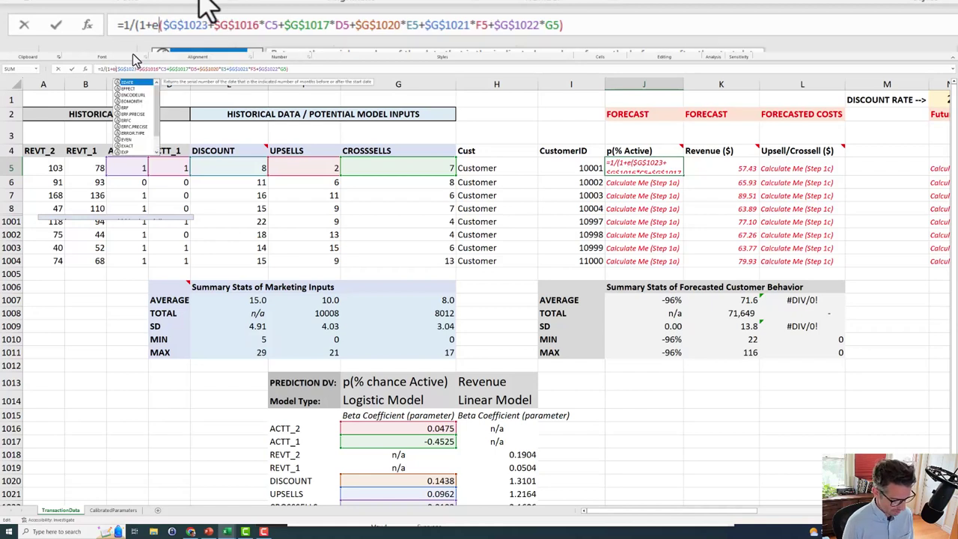
type("xp(")
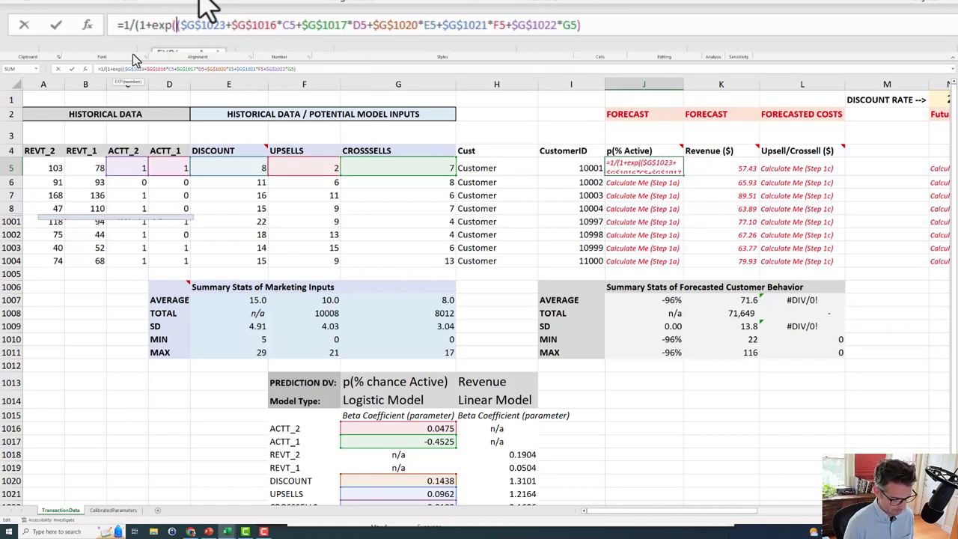
type("-1*")
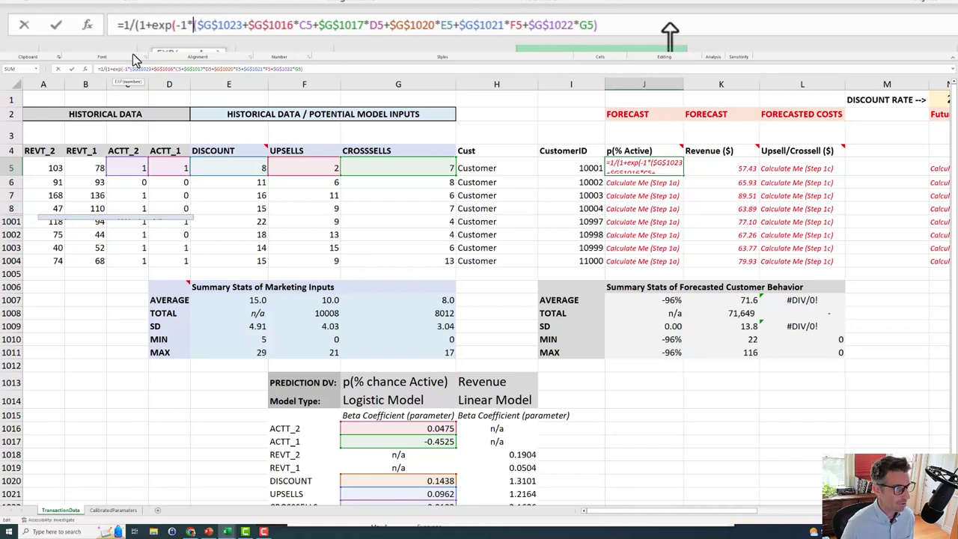
left_click(668, 30)
type(")")
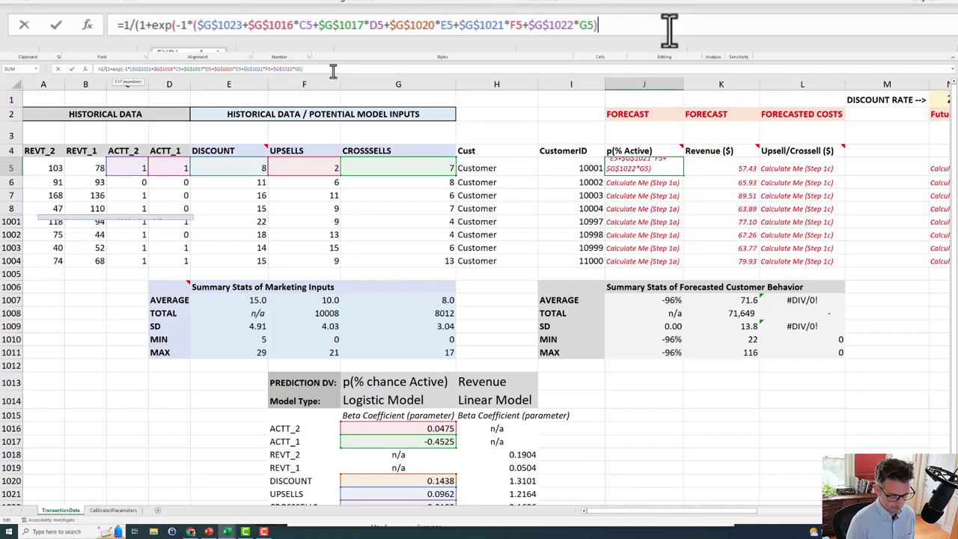
type(")")
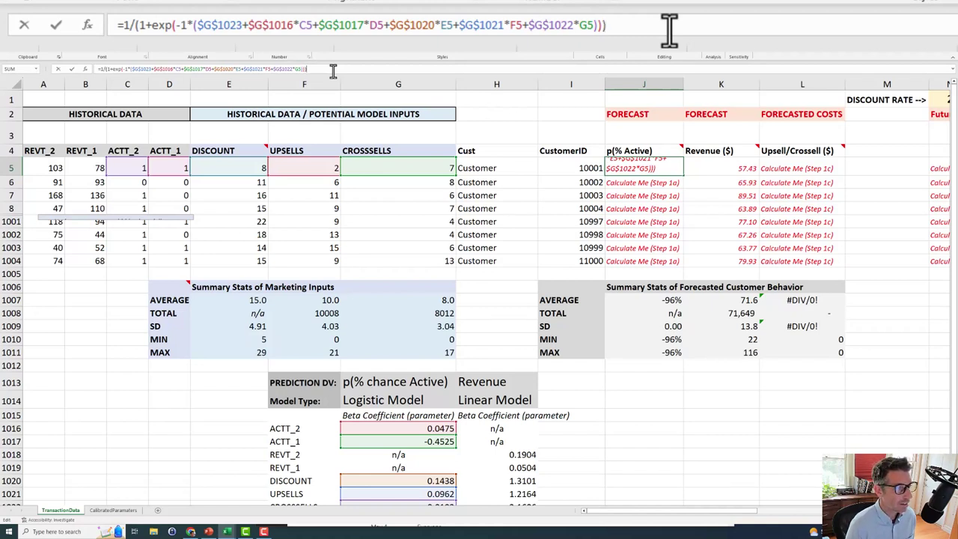
key("Return")
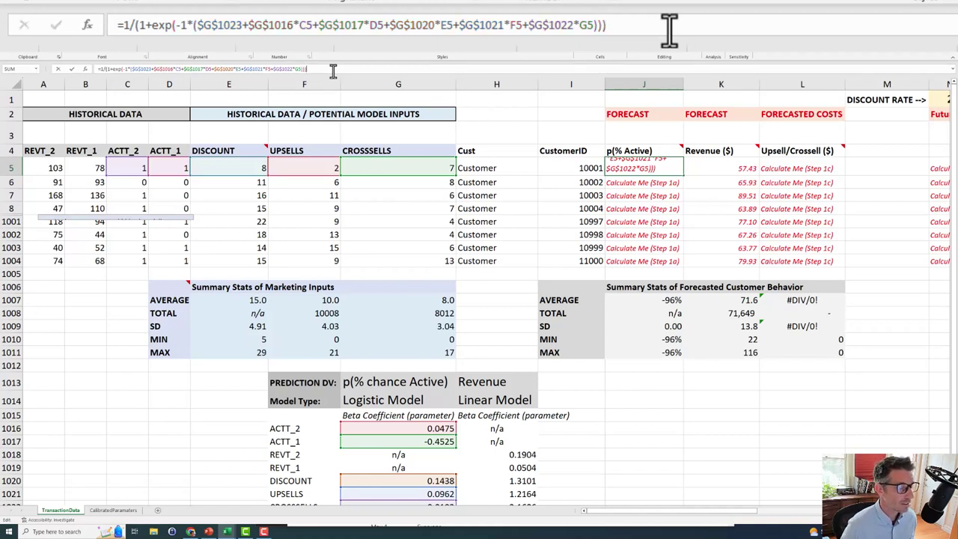
key("Up")
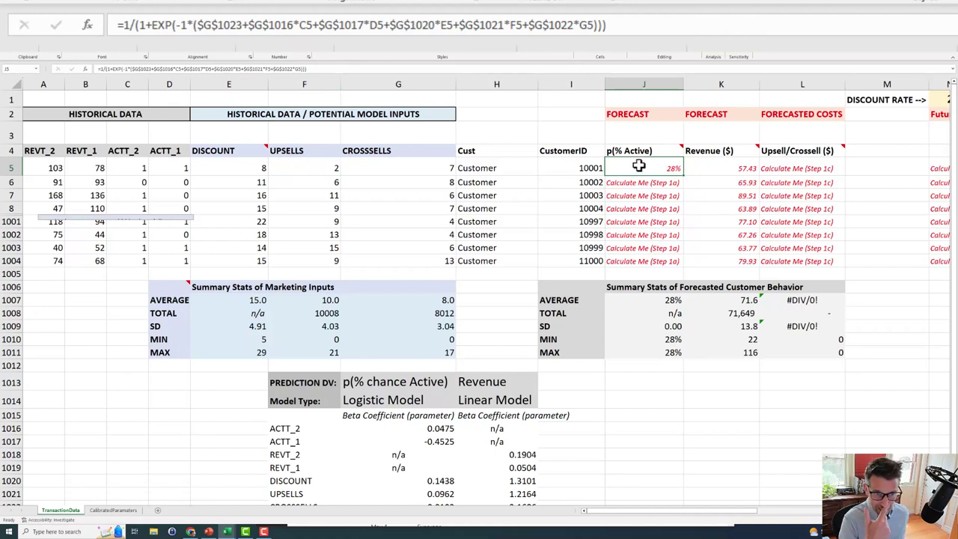
left_click_drag(683, 174, 678, 266)
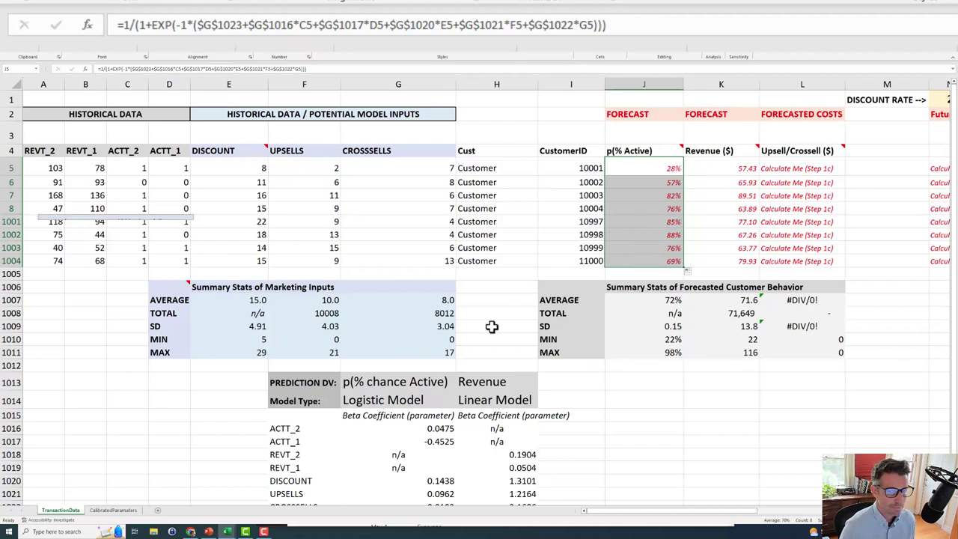
key("ctrl+Right")
key("ctrl+Right")
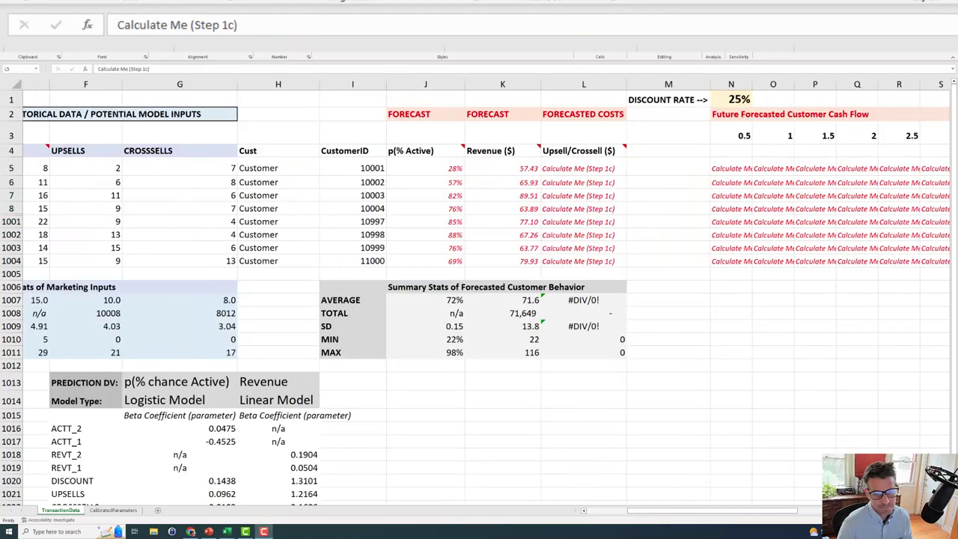
Step: Review the Upsell/Crossell ($) header note, then the upsell/cross-sell and DISCOUNT columns
left_click(584, 152)
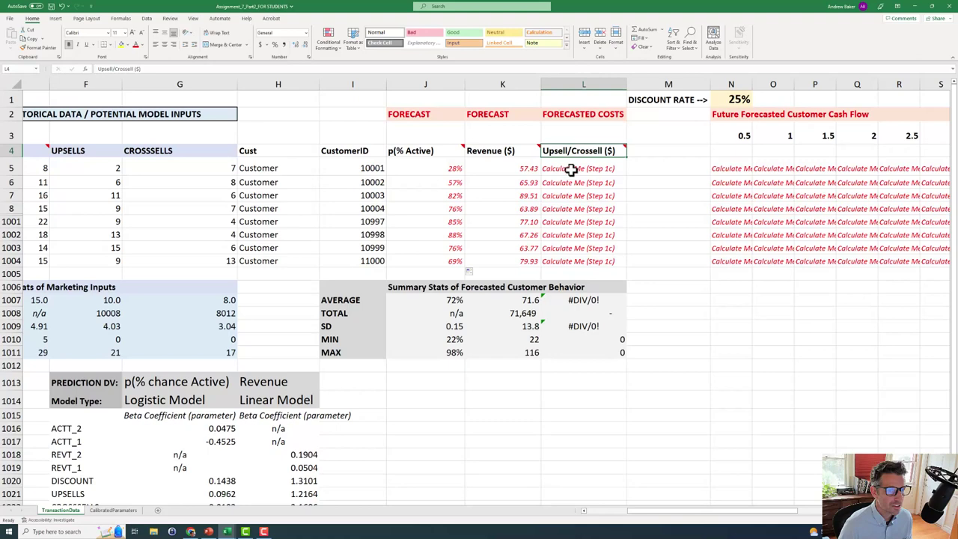
left_click_drag(569, 170, 563, 261)
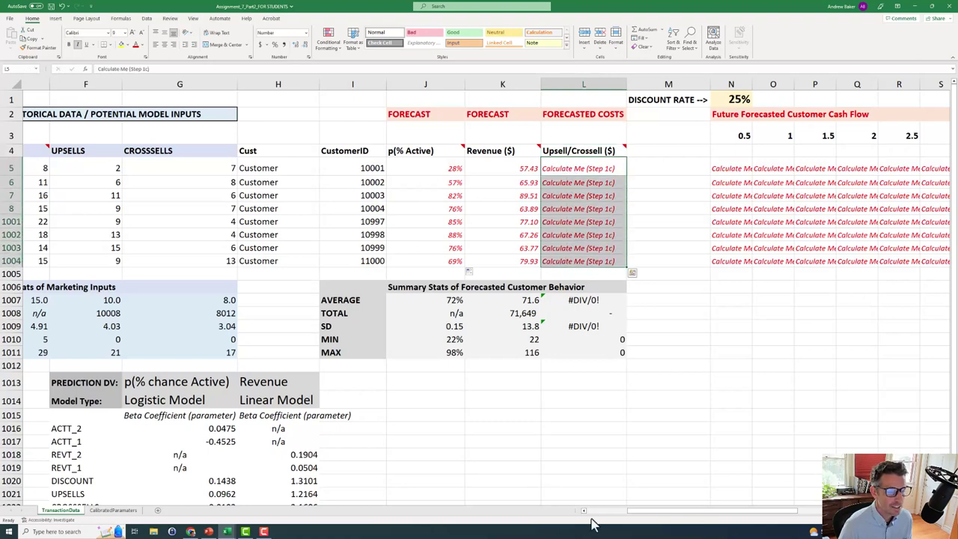
left_click_drag(639, 515, 597, 516)
left_click_drag(228, 166, 223, 259)
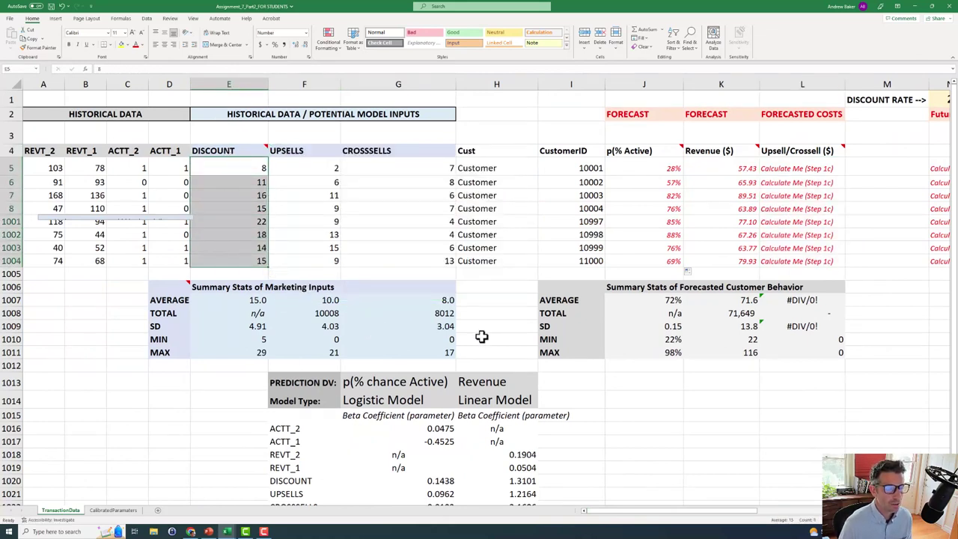
left_click_drag(625, 518, 662, 516)
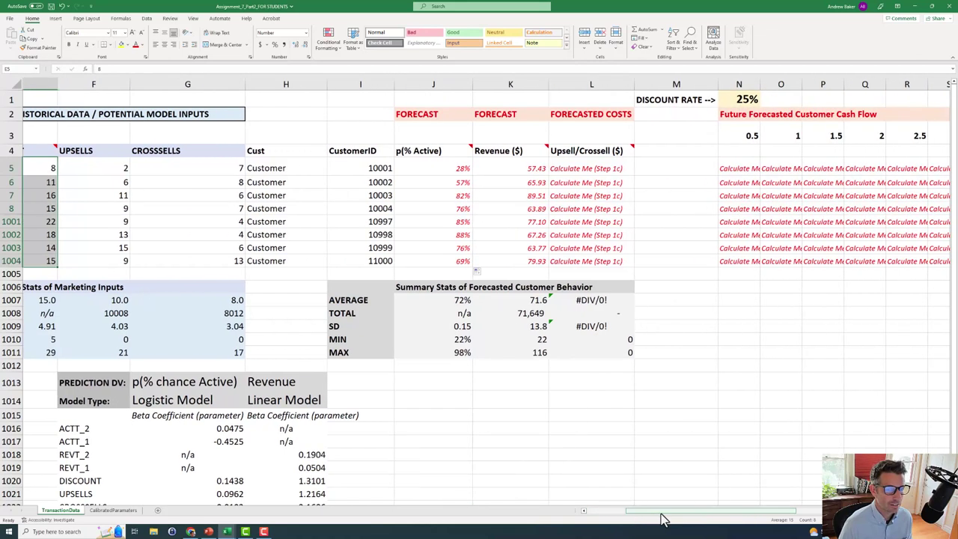
left_click(585, 168)
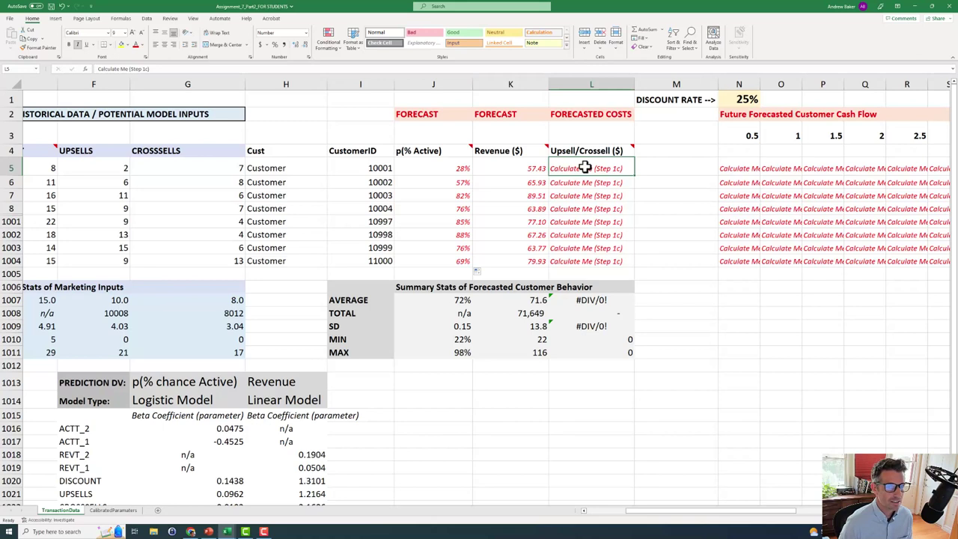
Step: Enter a 0.75 cost in L3, formatted as Accounting with yellow fill
key("Up")
key("Up")
type("0.")
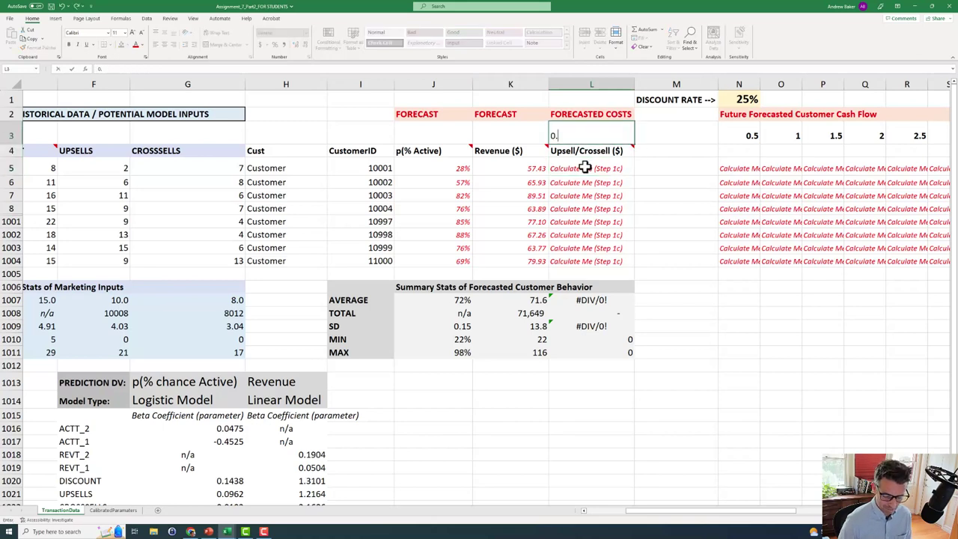
type("75")
key("ctrl+Return")
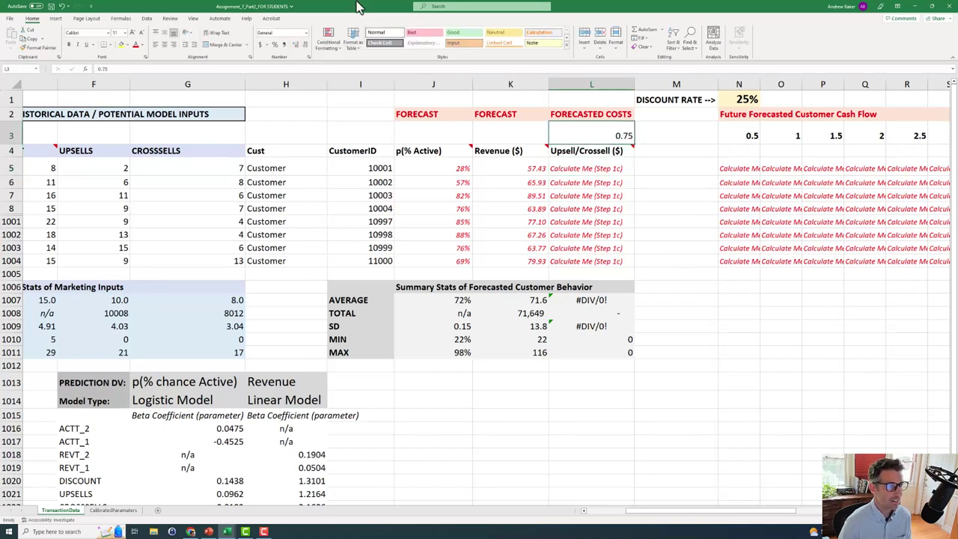
left_click(258, 46)
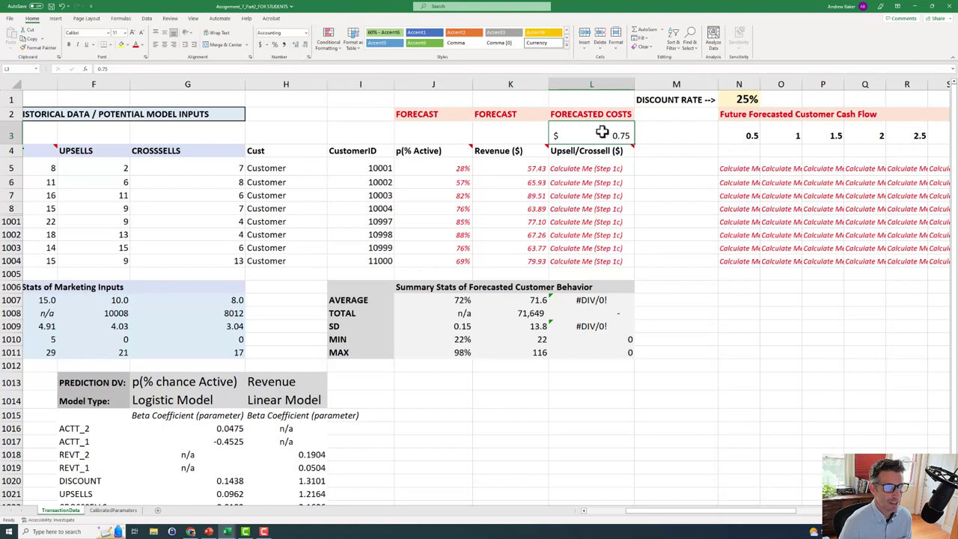
left_click(122, 44)
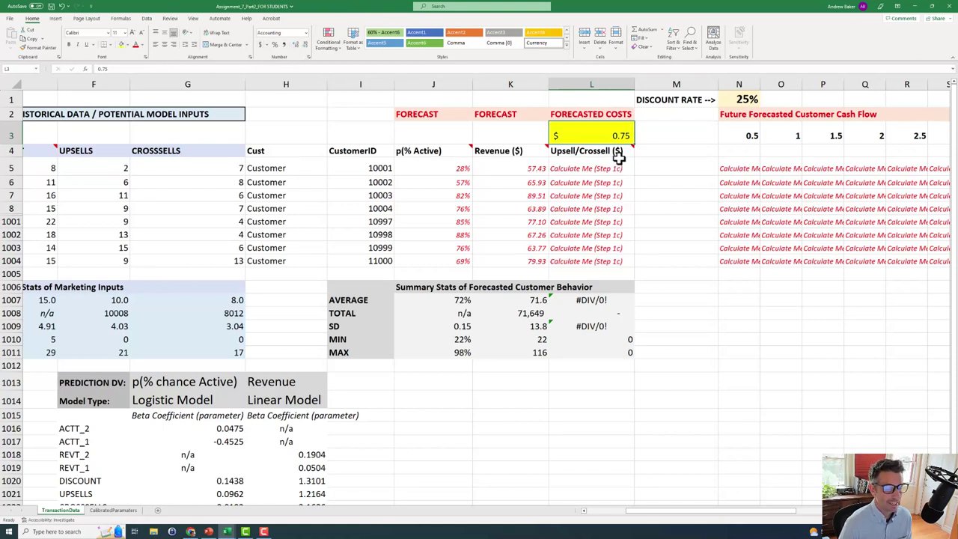
left_click(581, 168)
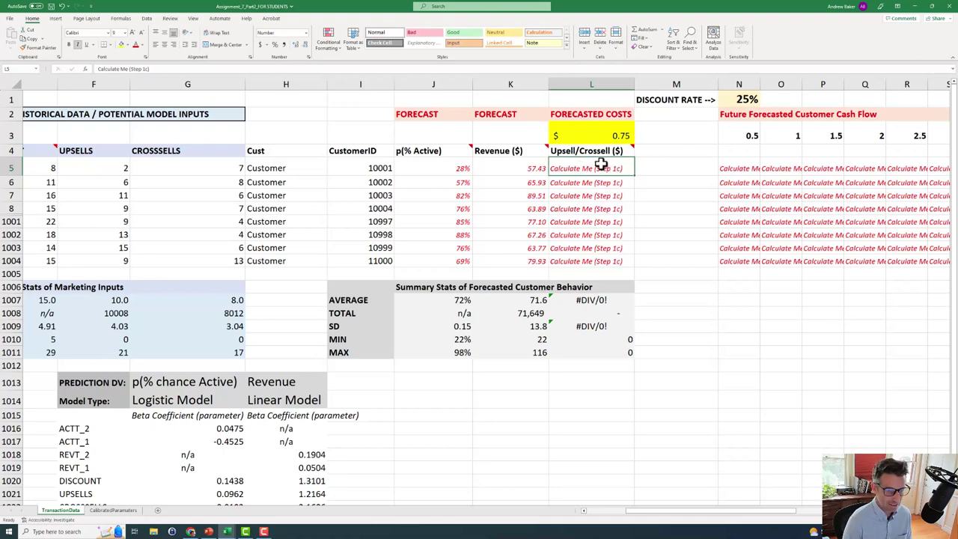
Step: Enter =SUM(F5:G5)*$L$3 in L5 for customer 10001's upsell/cross-sell cost
type("=")
left_click_drag(696, 518, 658, 499)
type("sum(")
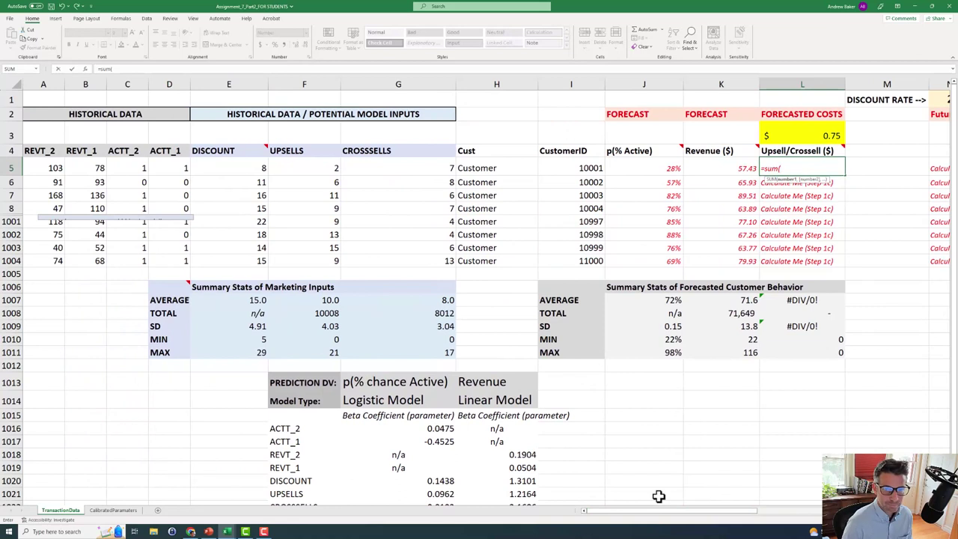
left_click_drag(315, 167, 379, 168)
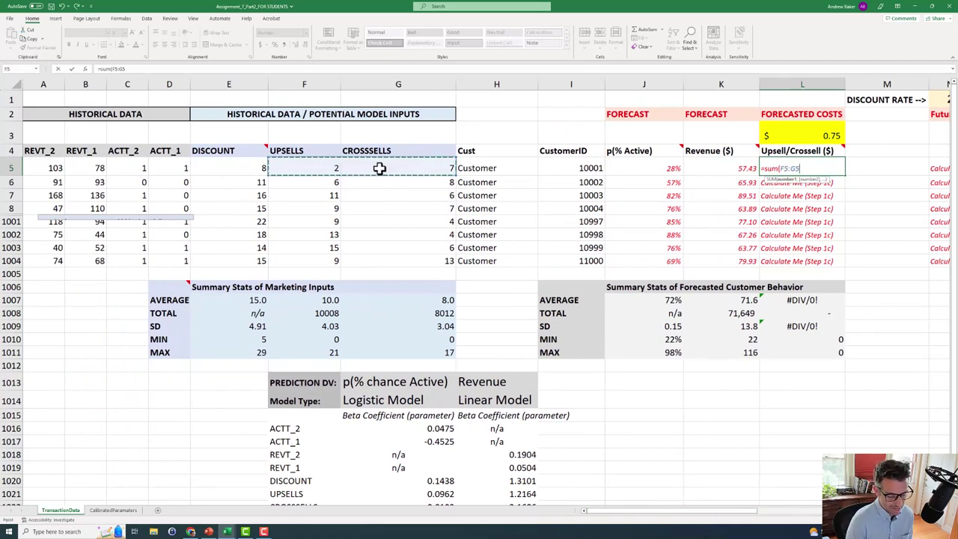
type(")")
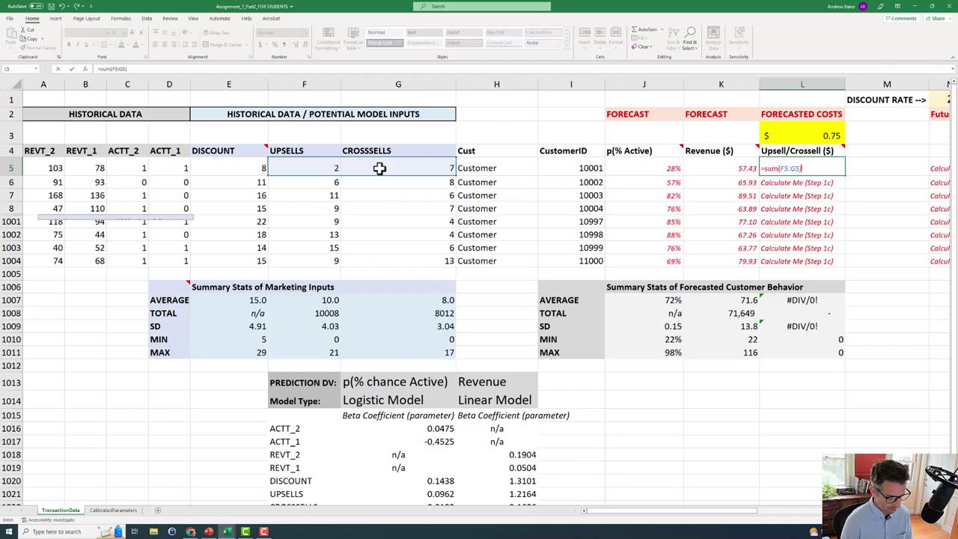
type("*")
left_click(808, 134)
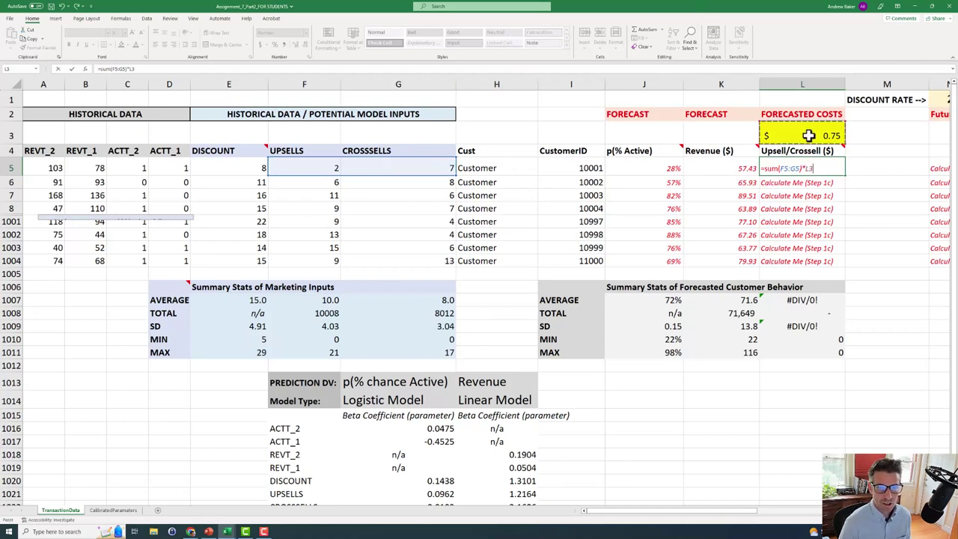
key("Return")
Step: Fill the cost formula down to every customer and review the summary (average 13.5, total 13,515)
left_click(802, 166)
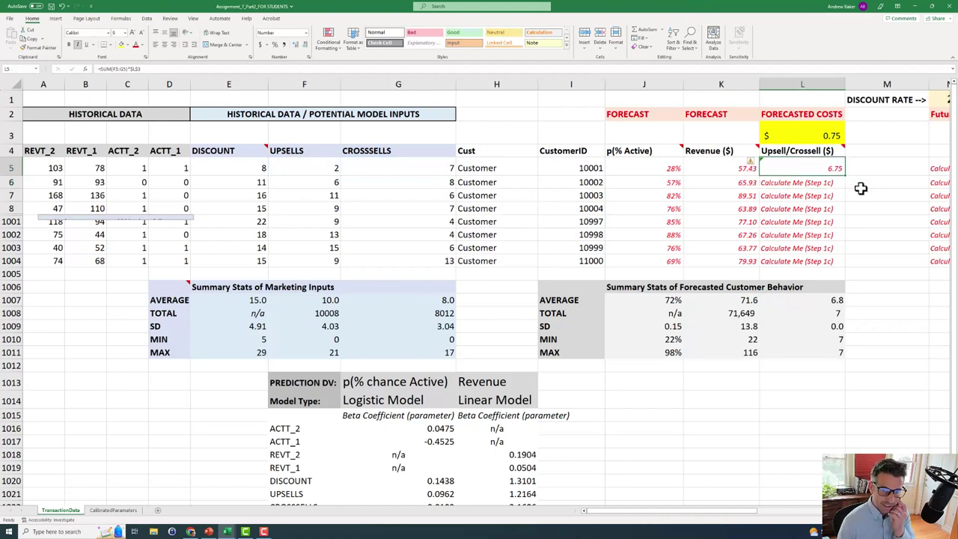
left_click_drag(846, 174, 843, 268)
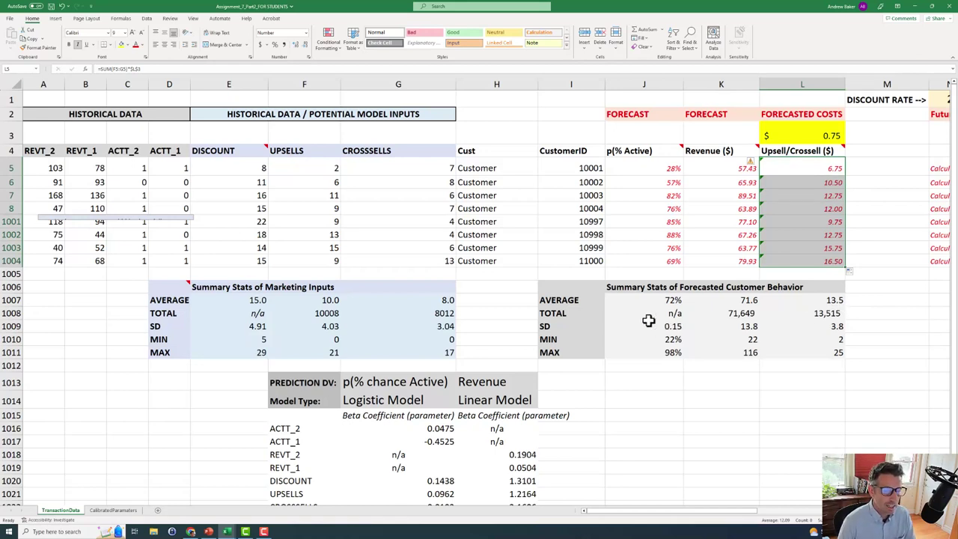
left_click(624, 286)
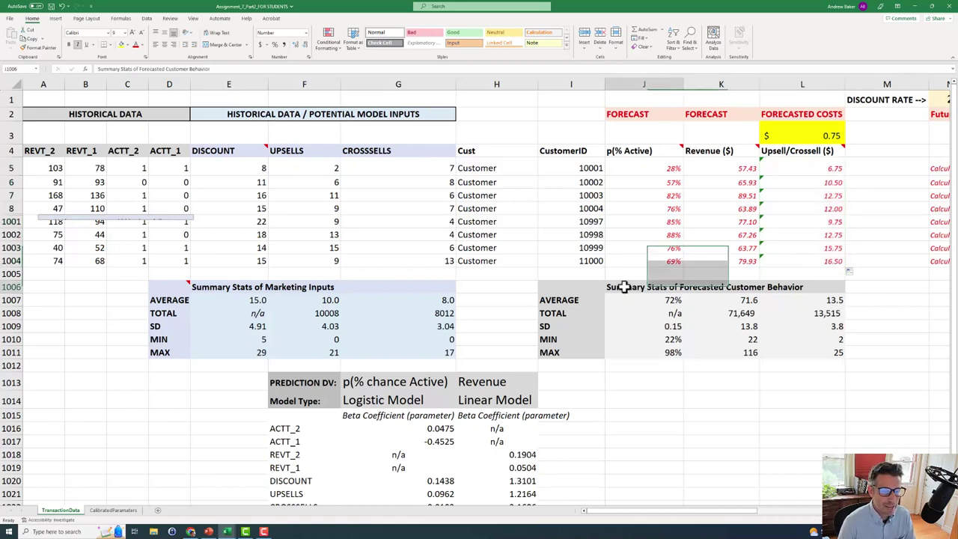
key("Down")
key("Down")
key("Down")
key("Down")
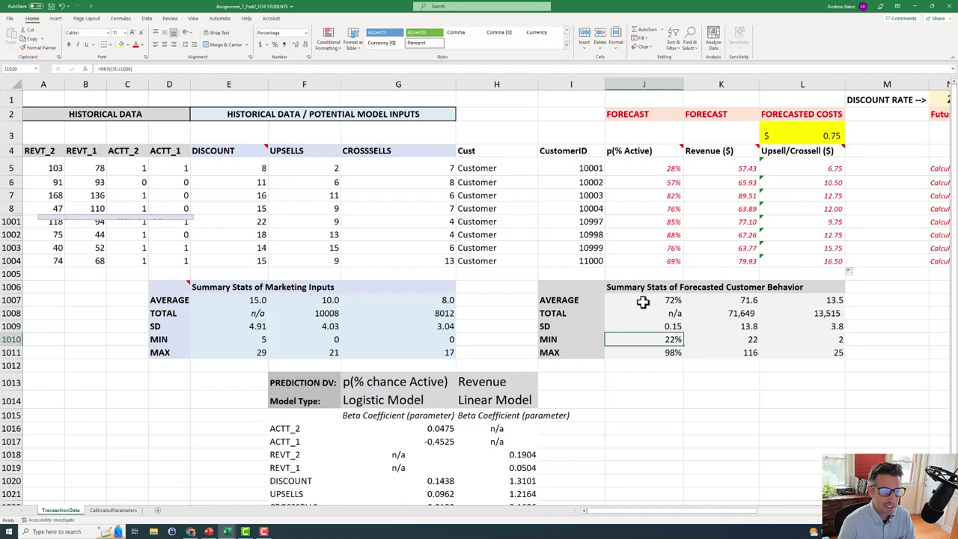
left_click_drag(643, 301, 825, 346)
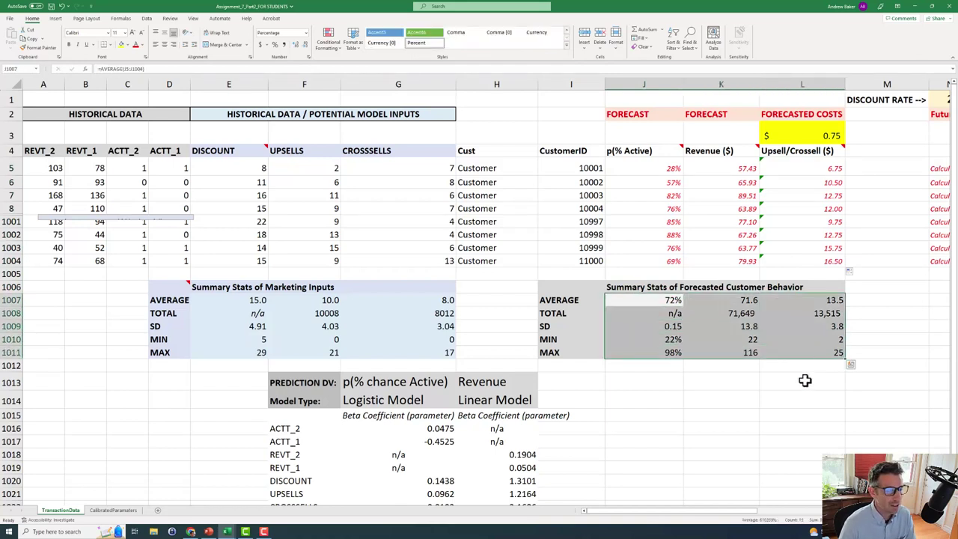
left_click(670, 302)
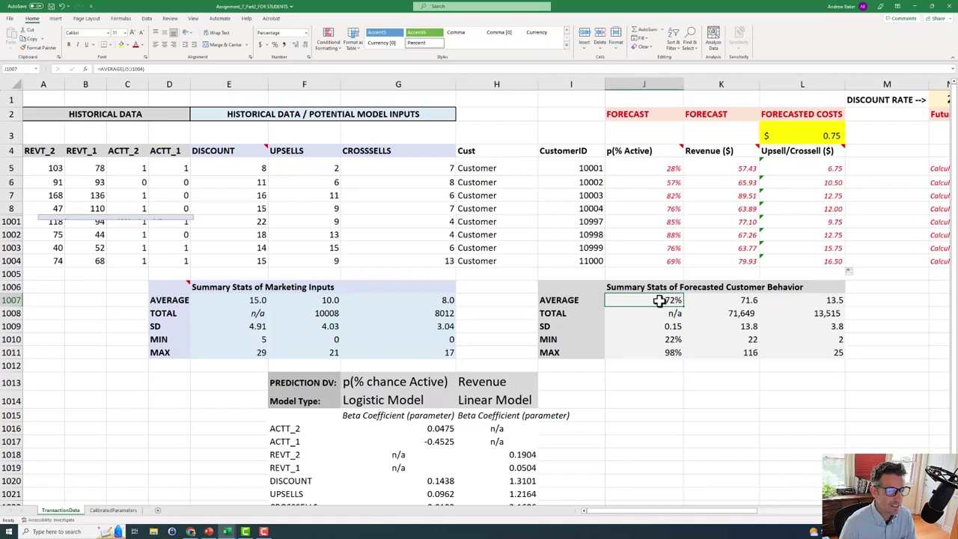
left_click(654, 340)
left_click(653, 352)
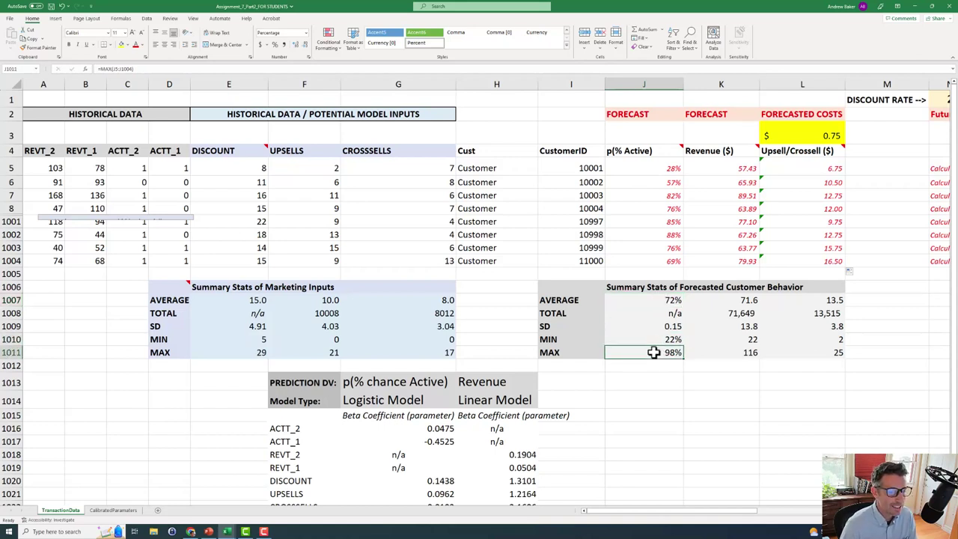
left_click(737, 300)
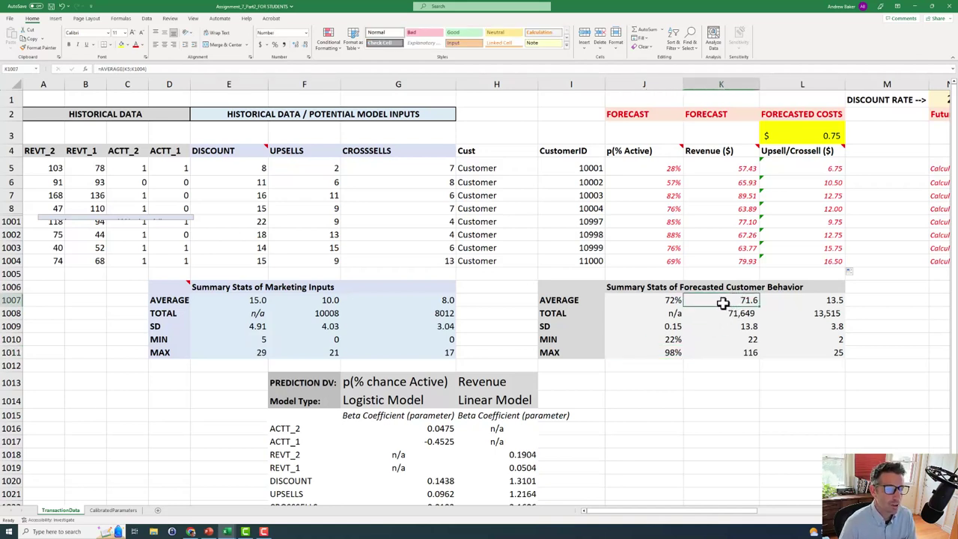
left_click(739, 338)
left_click(736, 352)
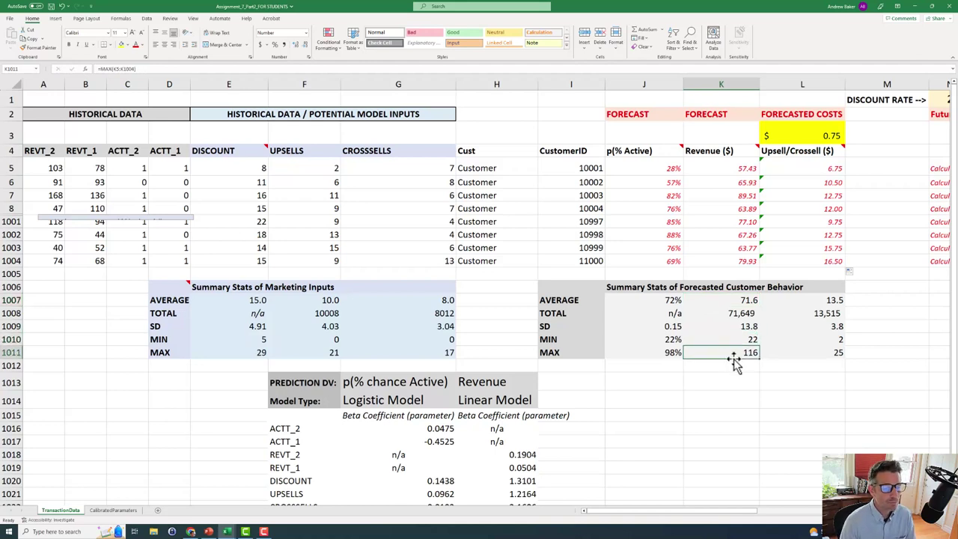
left_click_drag(729, 517, 839, 517)
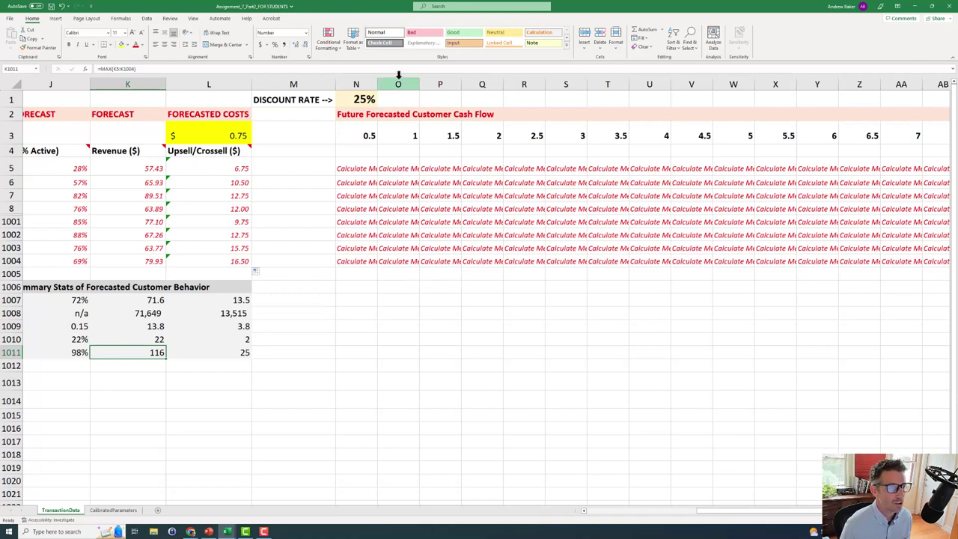
Step: Widen column N so the period 0.5 cash-flow text fits
left_click_drag(377, 86, 409, 88)
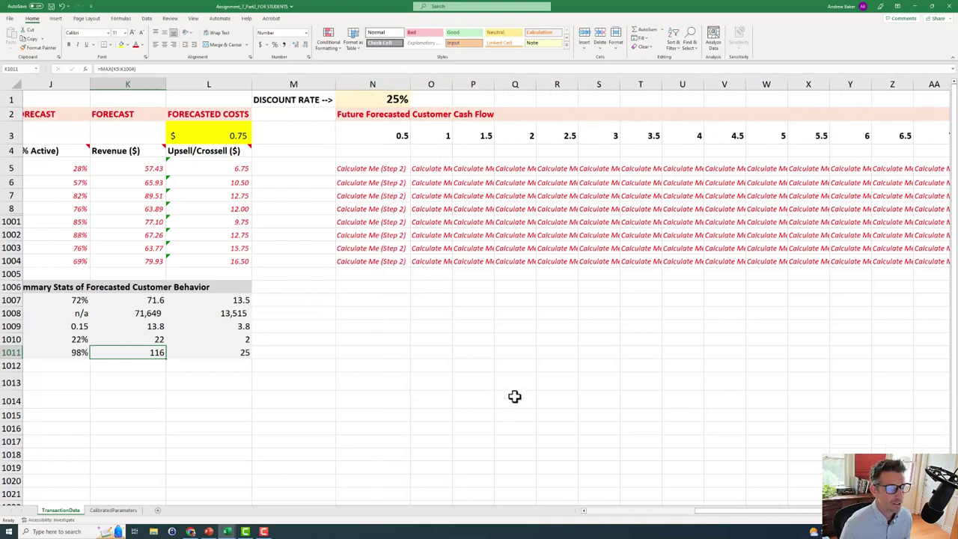
left_click_drag(703, 522, 750, 513)
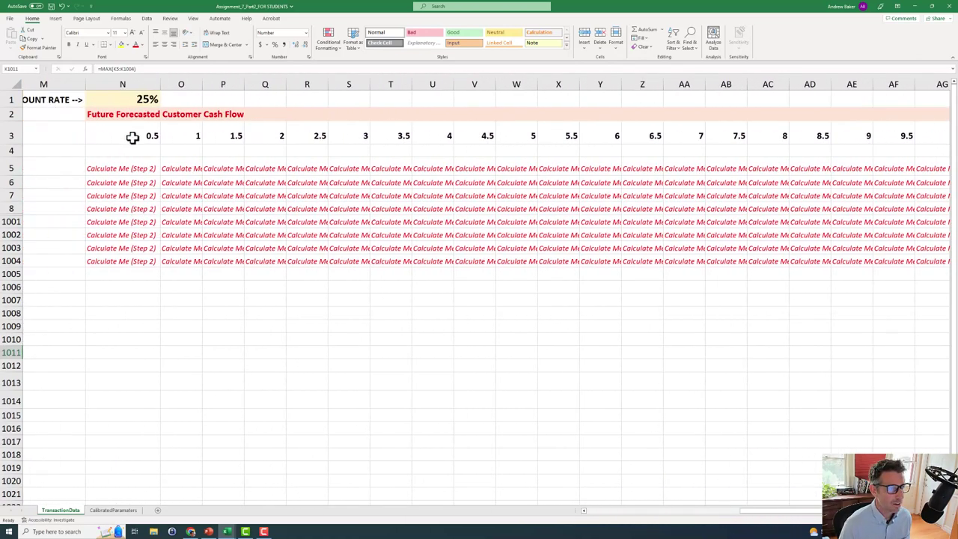
left_click_drag(132, 137, 819, 143)
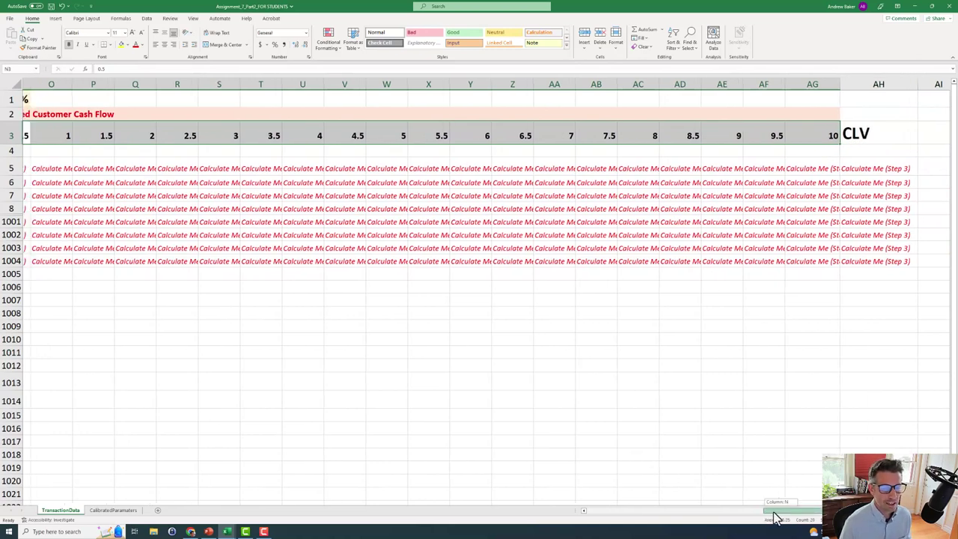
left_click_drag(774, 516, 770, 516)
Step: Walk through the period headings 0.5, 1, 1.5 and 2 in row 3
left_click(214, 135)
left_click(258, 135)
left_click(299, 136)
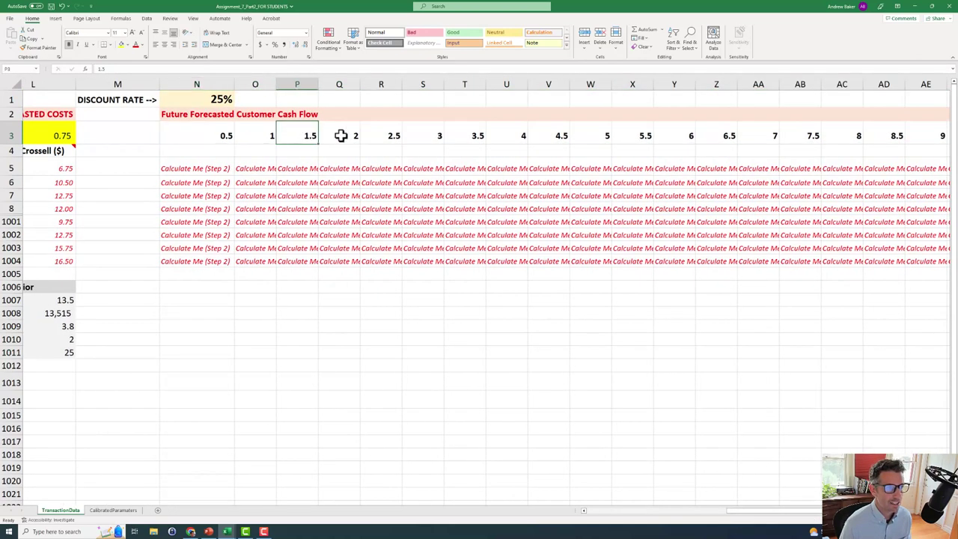
left_click(340, 135)
left_click(217, 134)
left_click(261, 135)
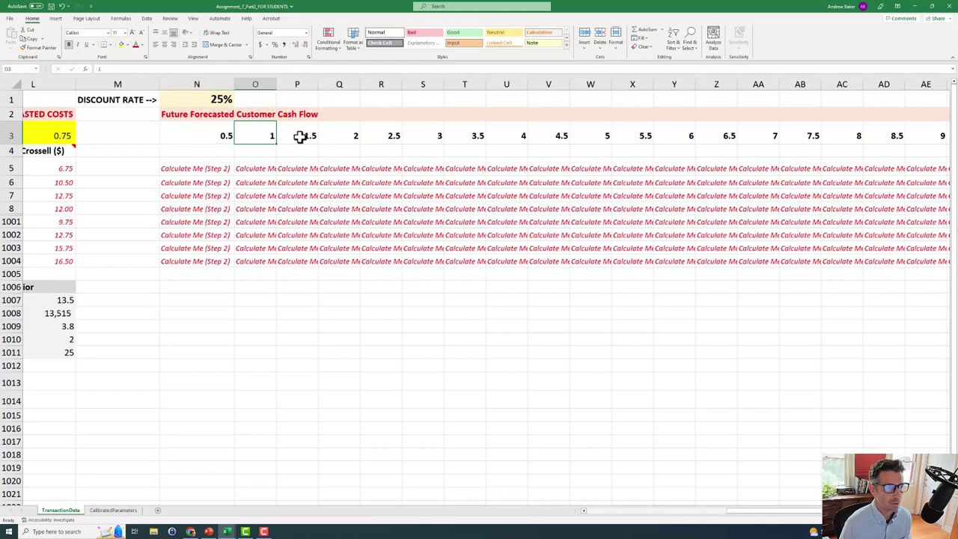
left_click(299, 136)
left_click(333, 136)
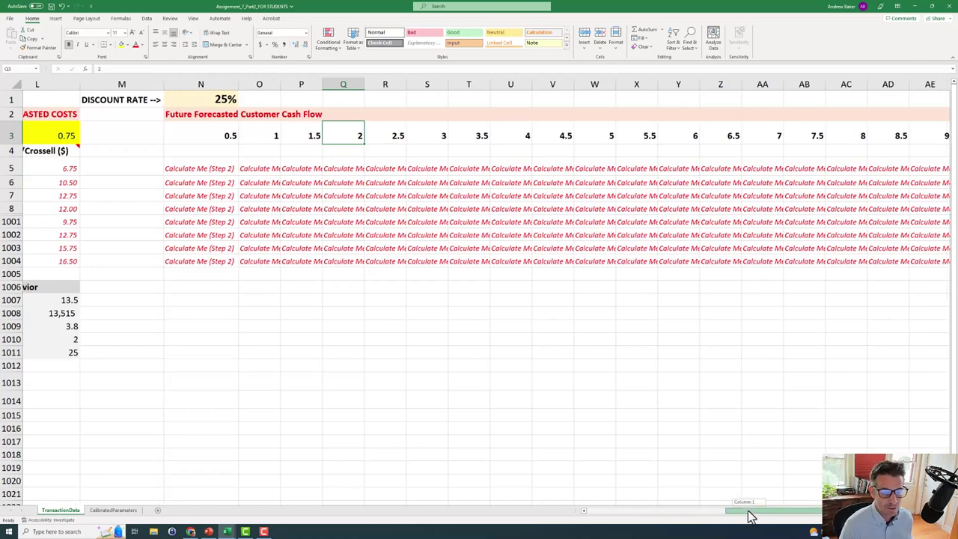
left_click_drag(748, 509, 718, 510)
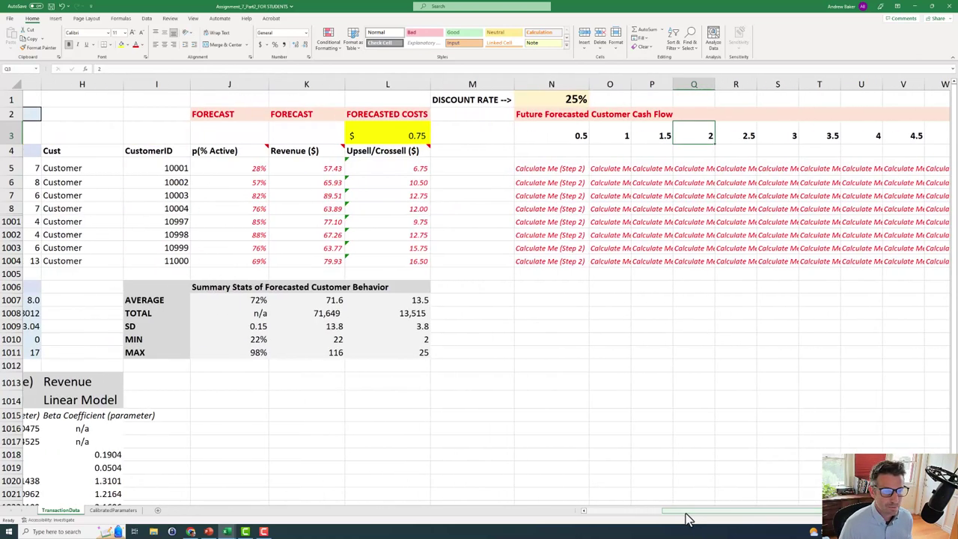
left_click(540, 170)
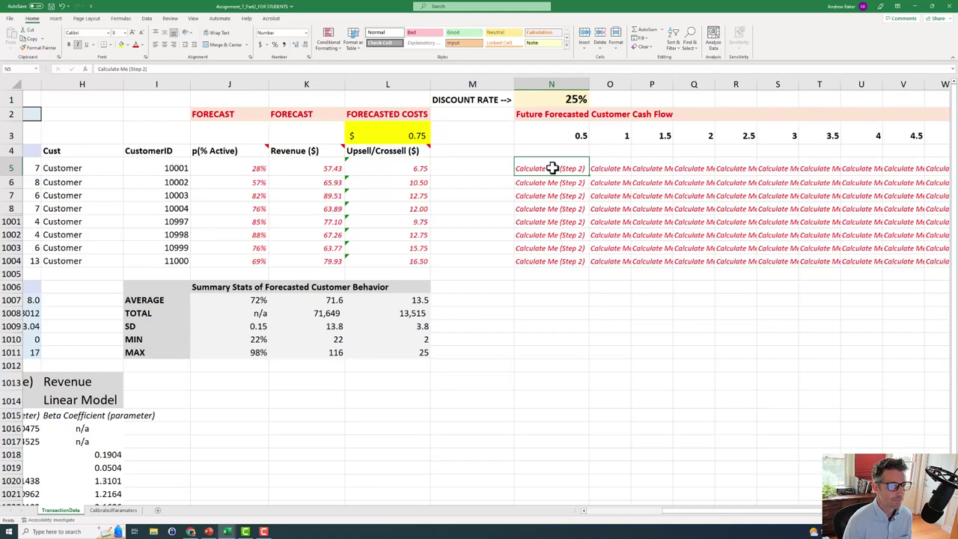
Step: Start N5's formula with the numerator ((K5-L5)*J5^N3
type("=")
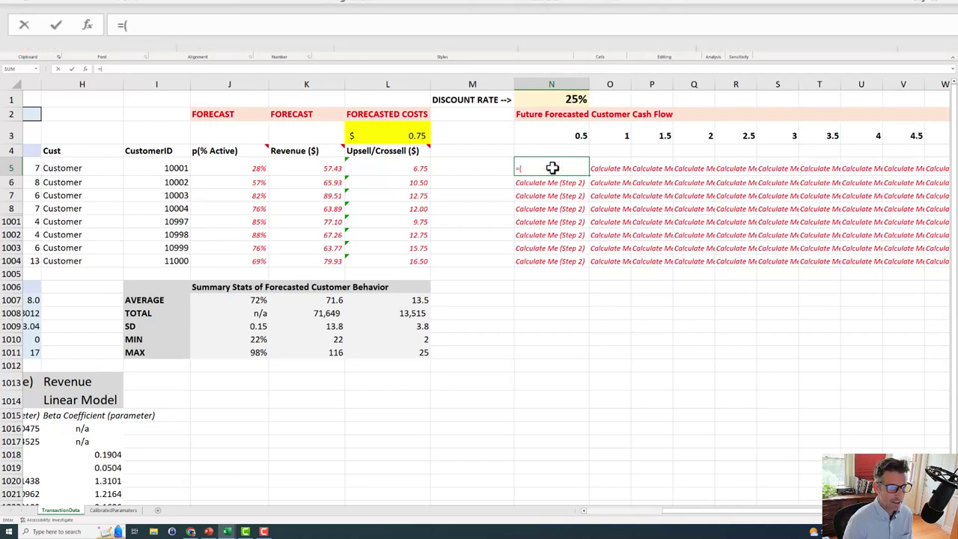
type("(")
left_click(292, 168)
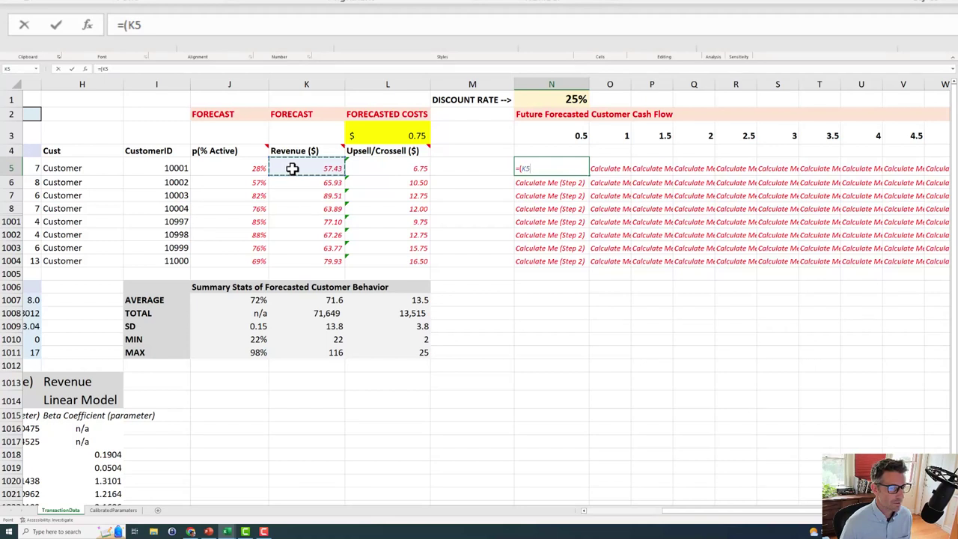
type("-")
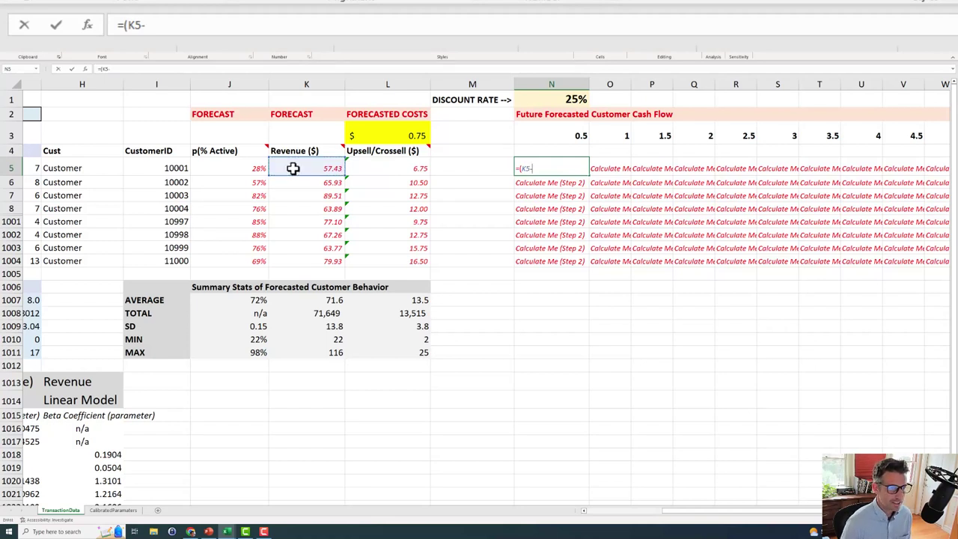
left_click(395, 167)
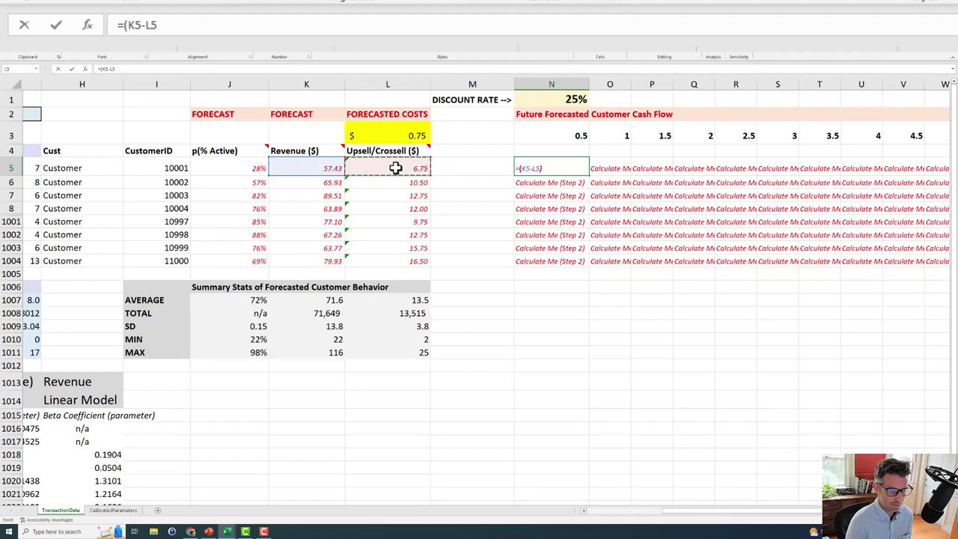
type(")")
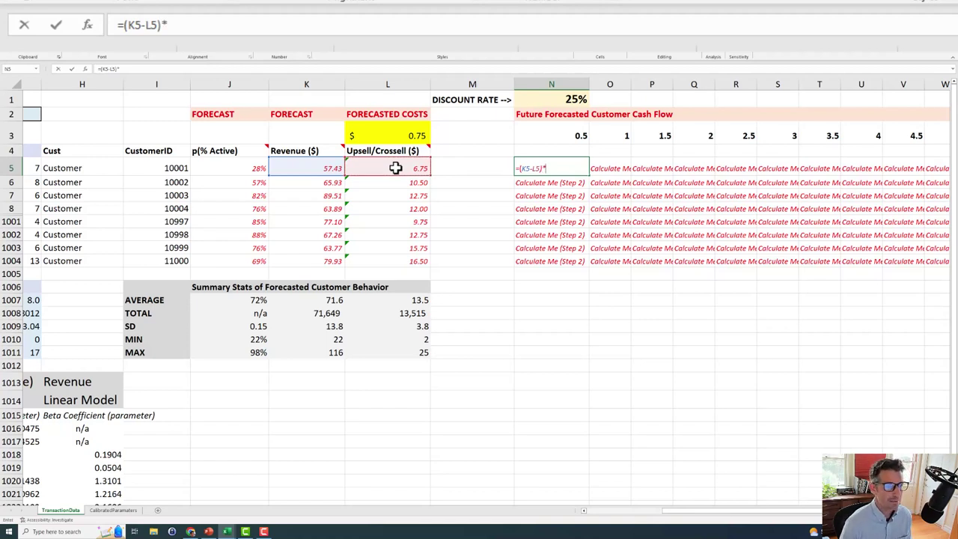
type("*")
left_click(225, 166)
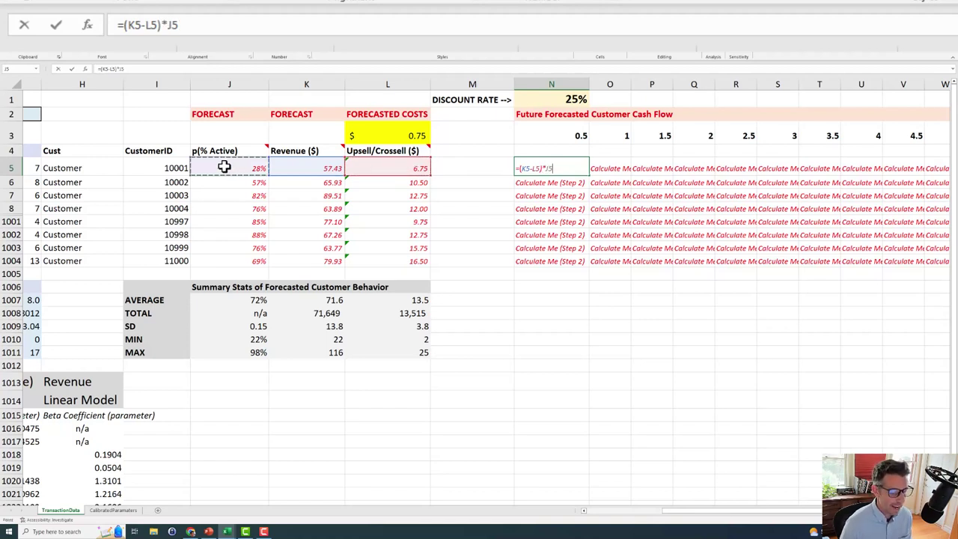
type("^")
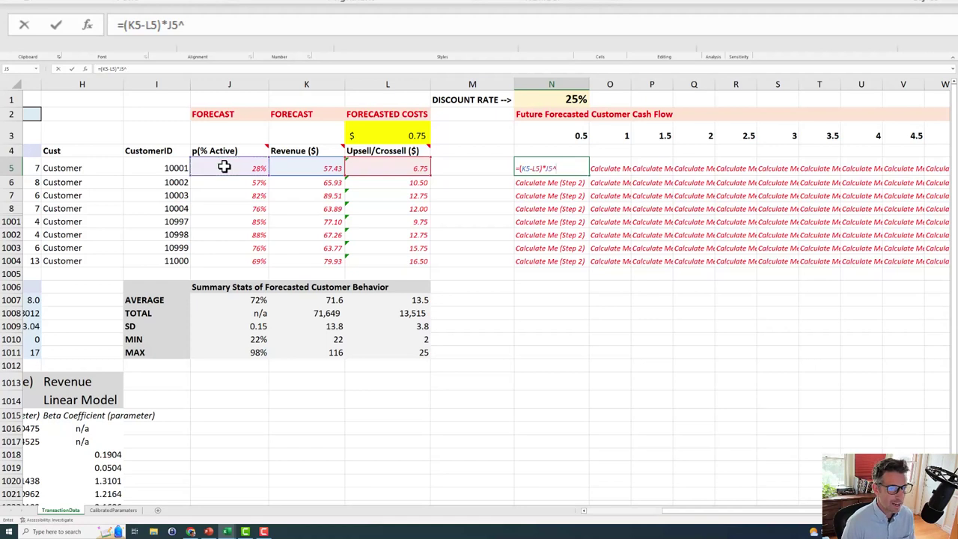
left_click(541, 135)
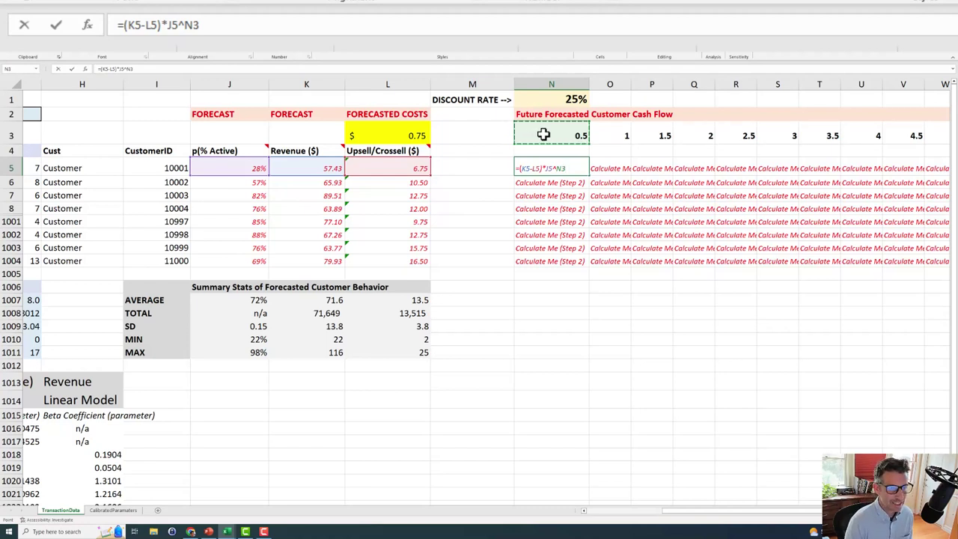
Step: Divide by (1+$N$1)^N3 to finish the discounted cash flow, giving 23.87
type(")")
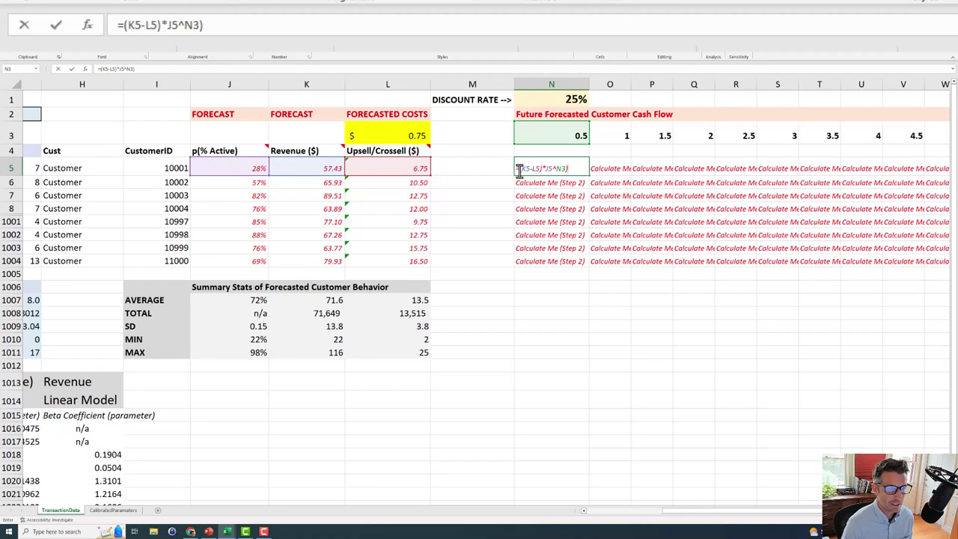
type("(")
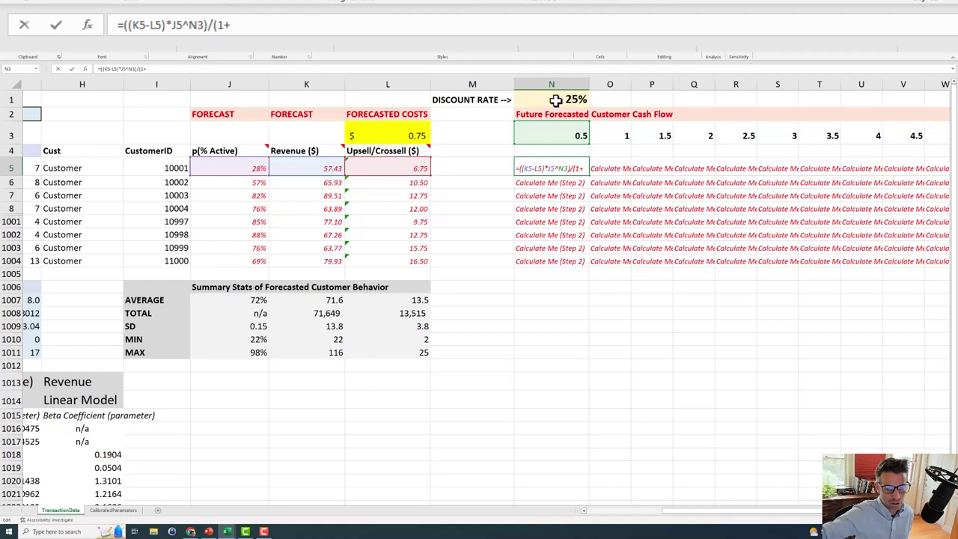
left_click(555, 99)
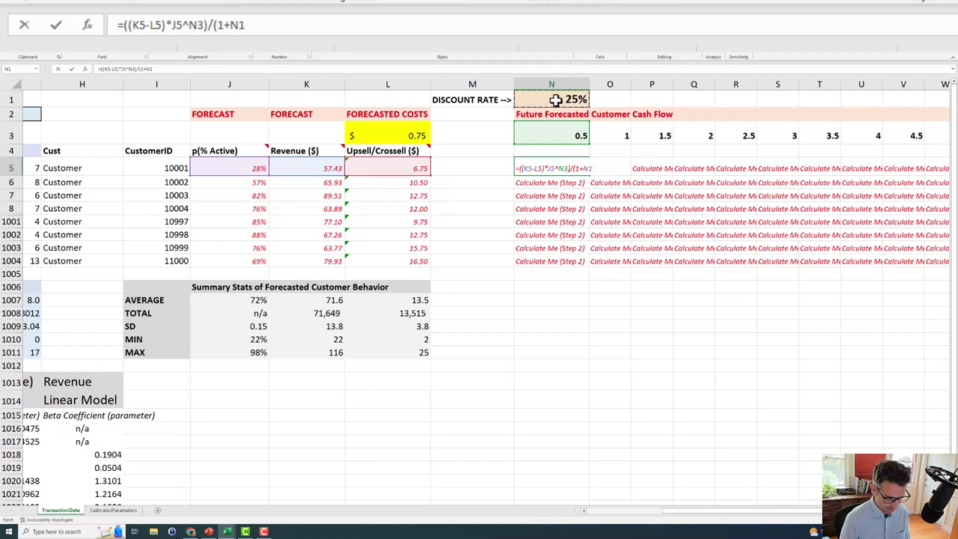
key("F4")
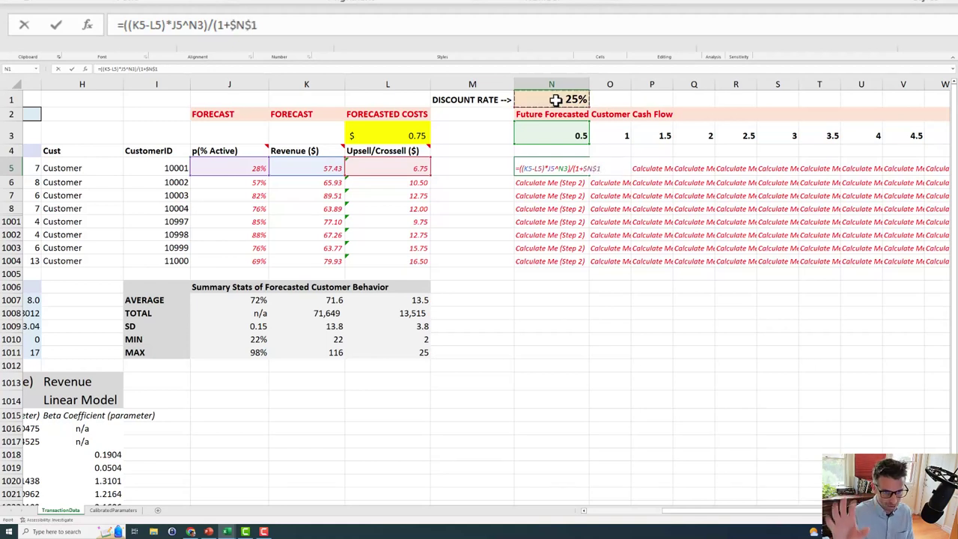
type(")")
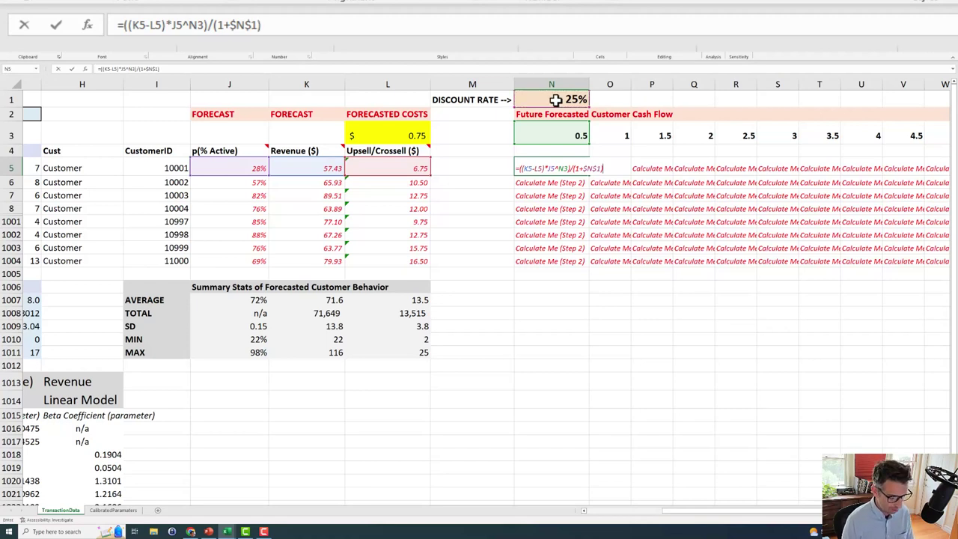
type("^")
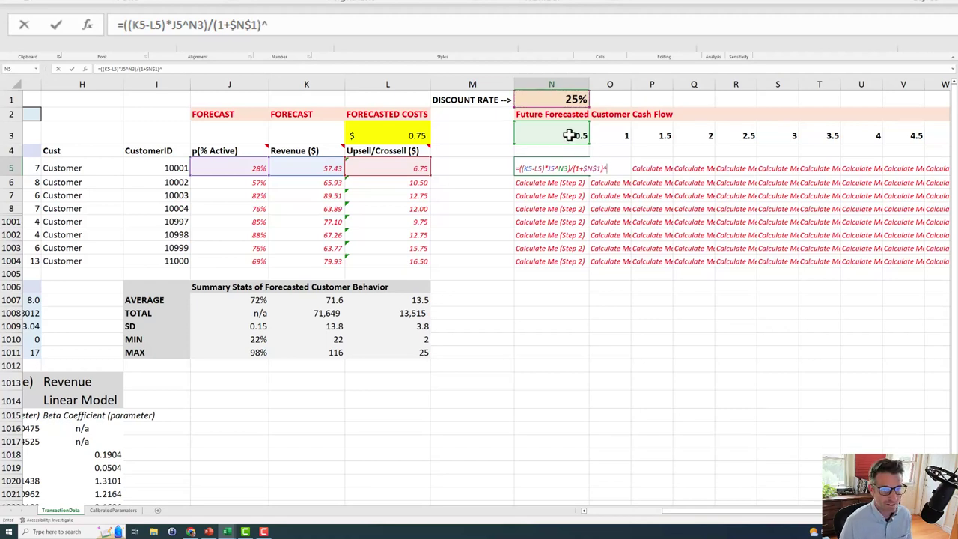
left_click(569, 135)
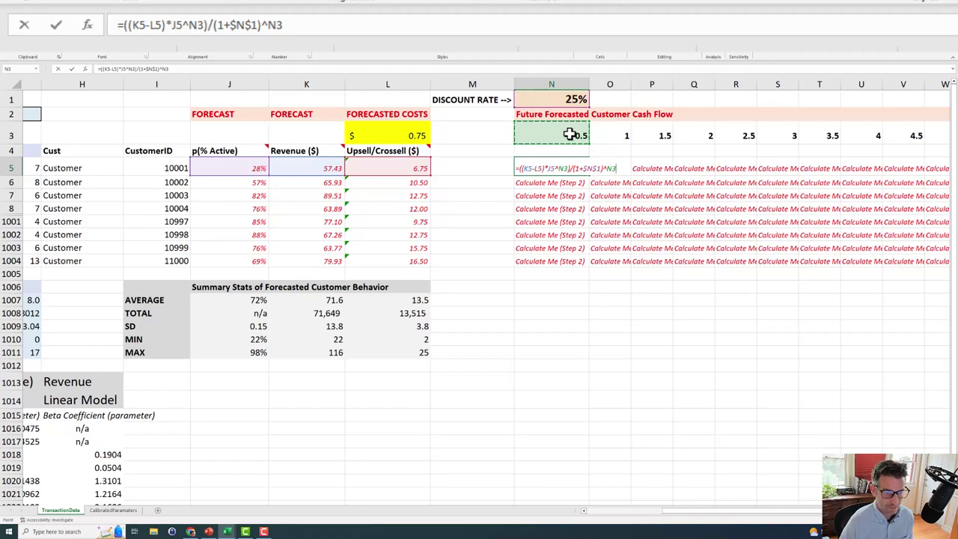
key("Return")
left_click(561, 169)
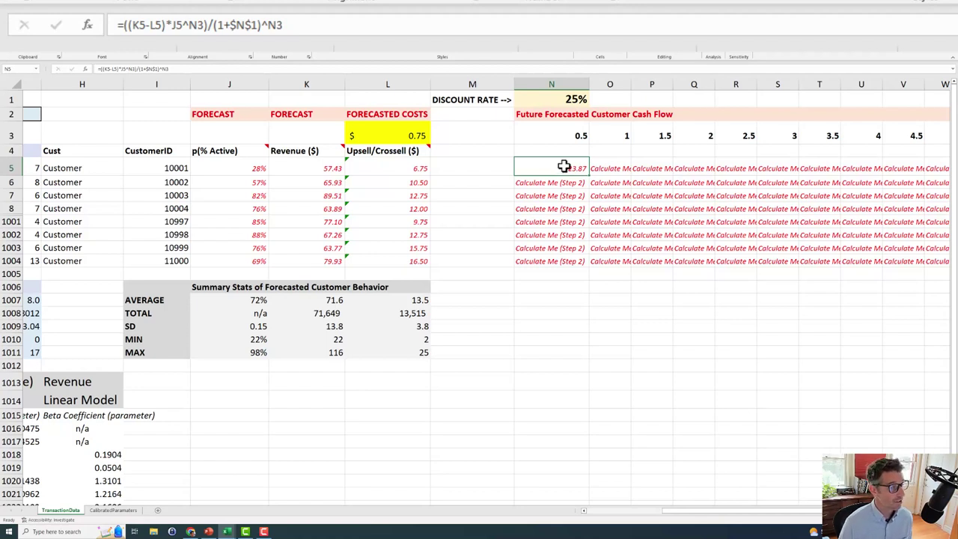
left_click(183, 25)
key("Escape")
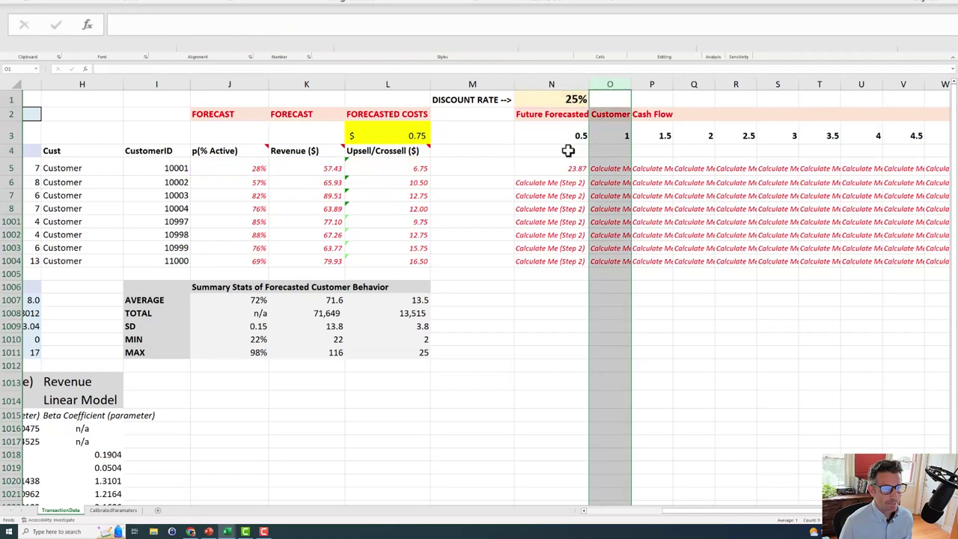
left_click(295, 22)
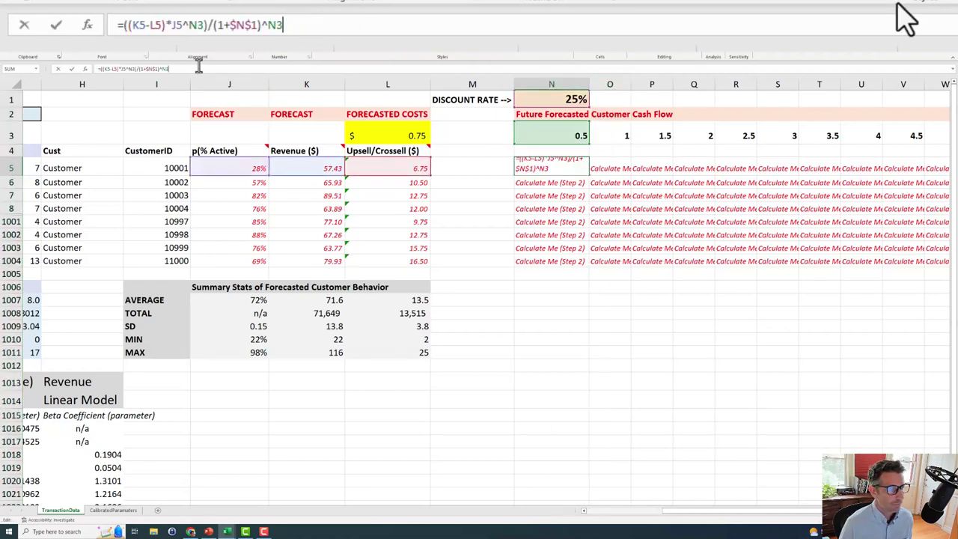
left_click(584, 84)
left_click(566, 164)
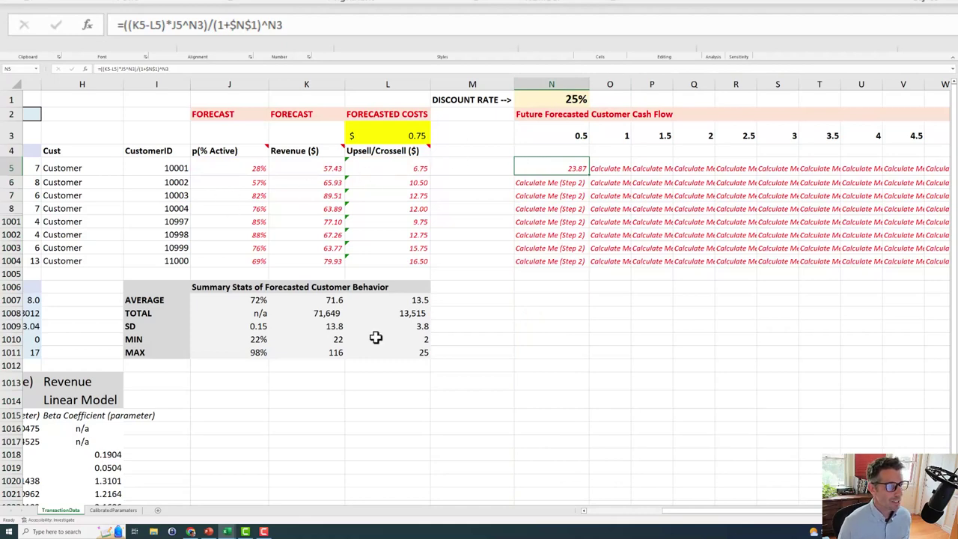
left_click_drag(674, 516, 610, 516)
left_click(197, 167)
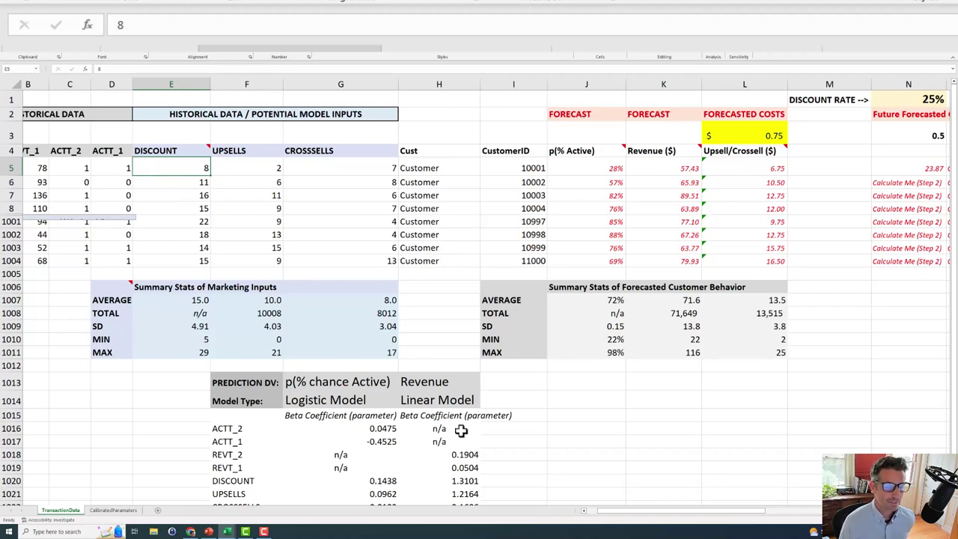
Step: Insert -K5*E5/100 into N5's formula to subtract the discount share of revenue
left_click_drag(626, 515, 701, 502)
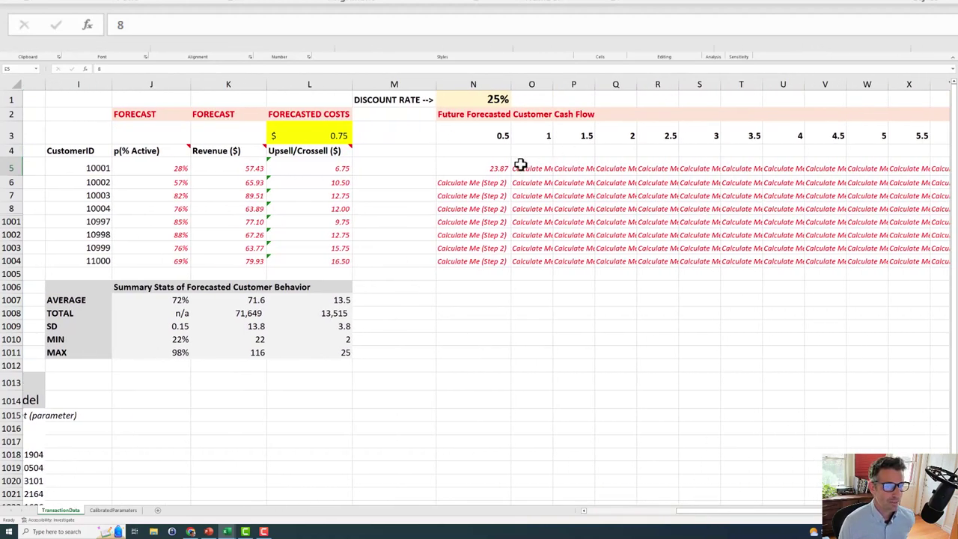
left_click(464, 167)
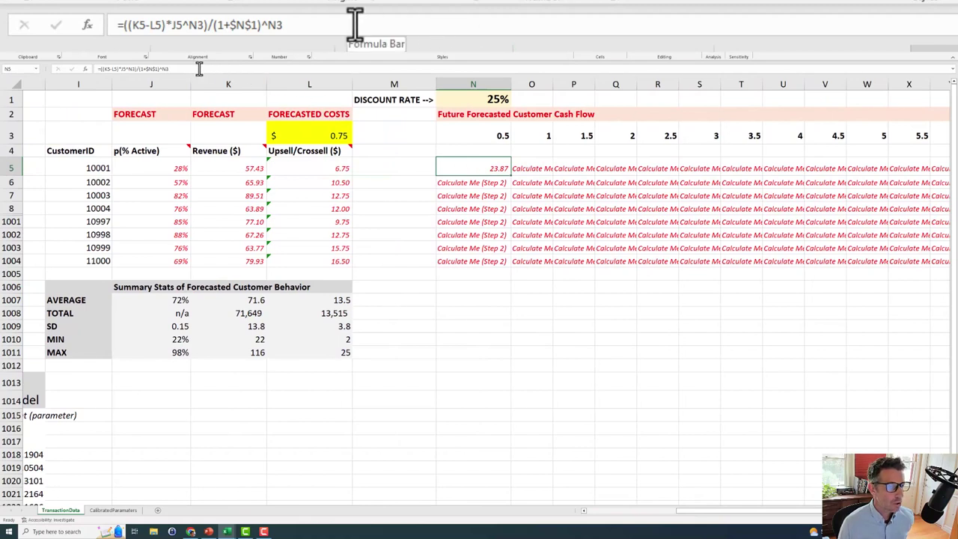
left_click(179, 25)
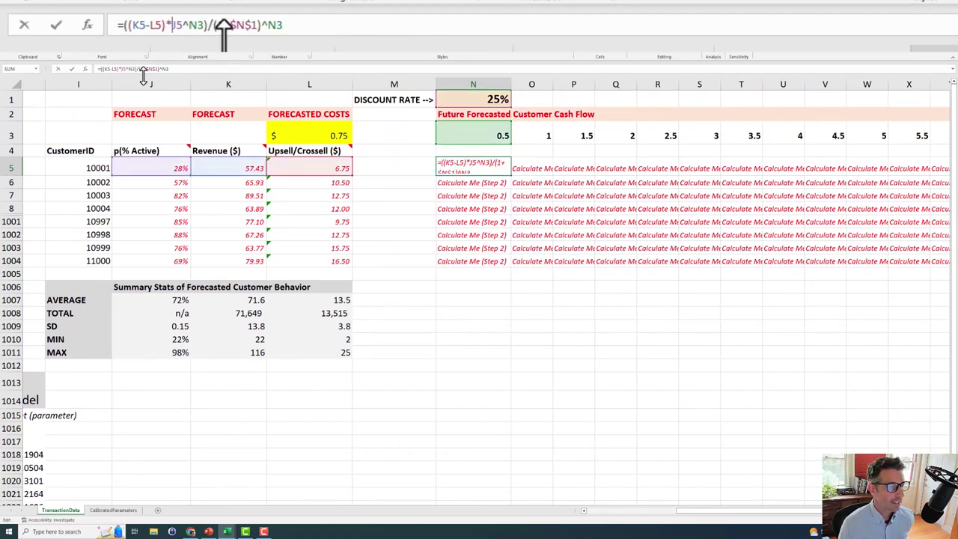
left_click(138, 25)
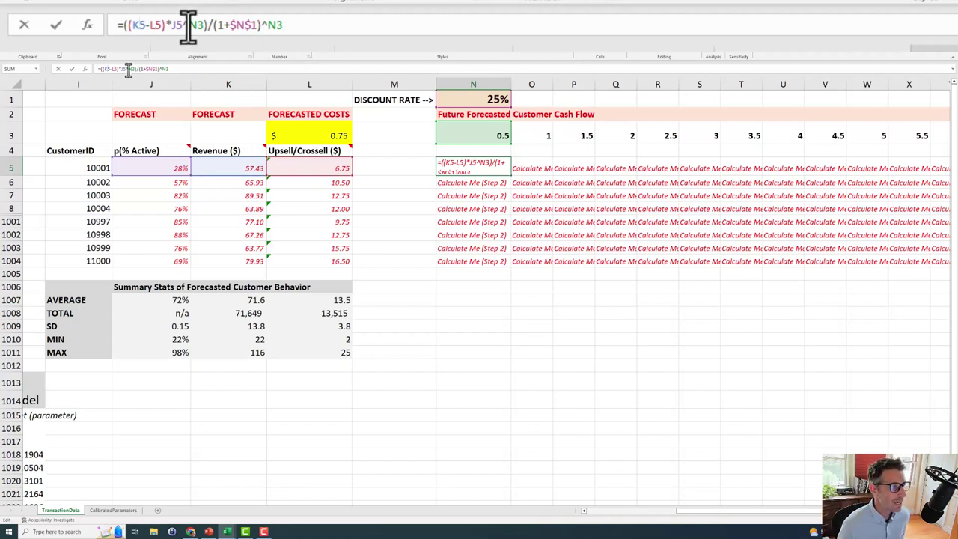
left_click(452, 167)
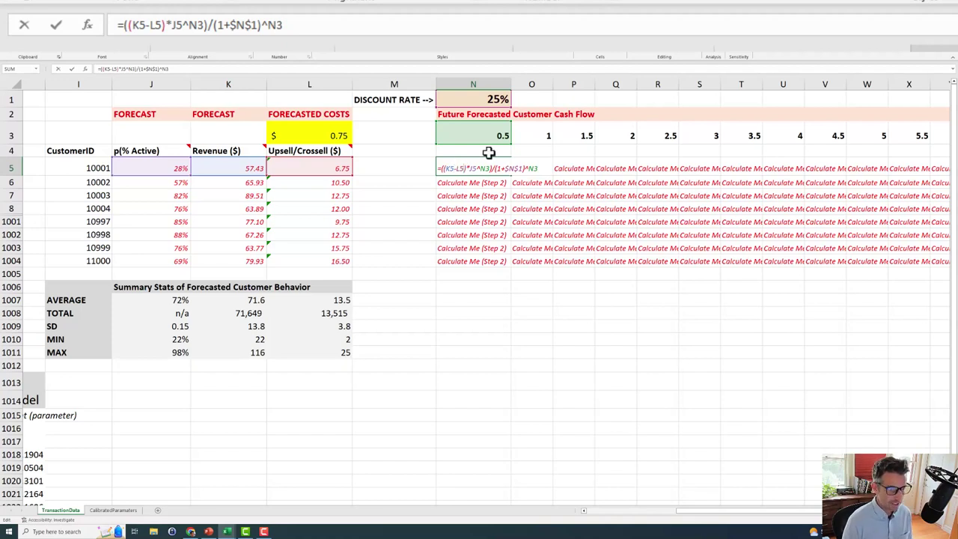
type("-K5")
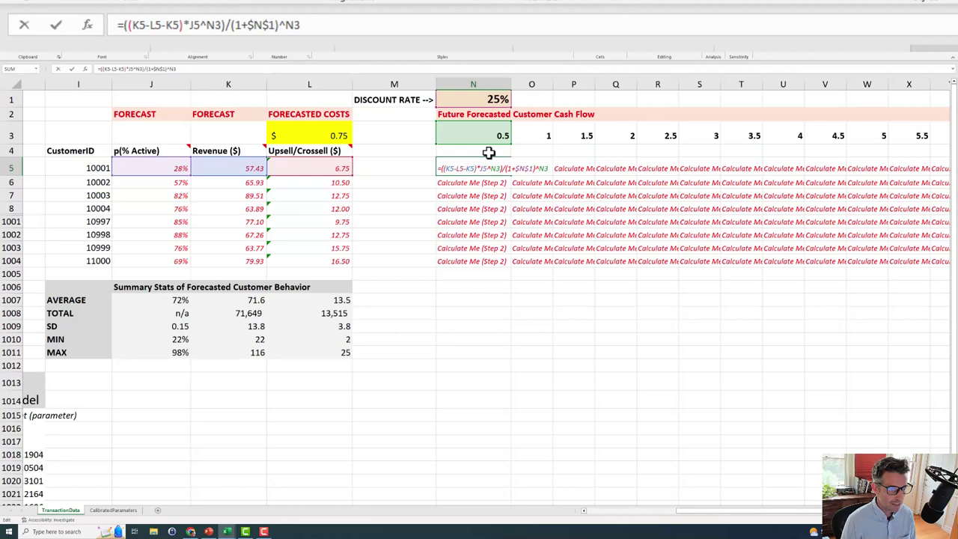
type("*")
left_click_drag(704, 511, 620, 517)
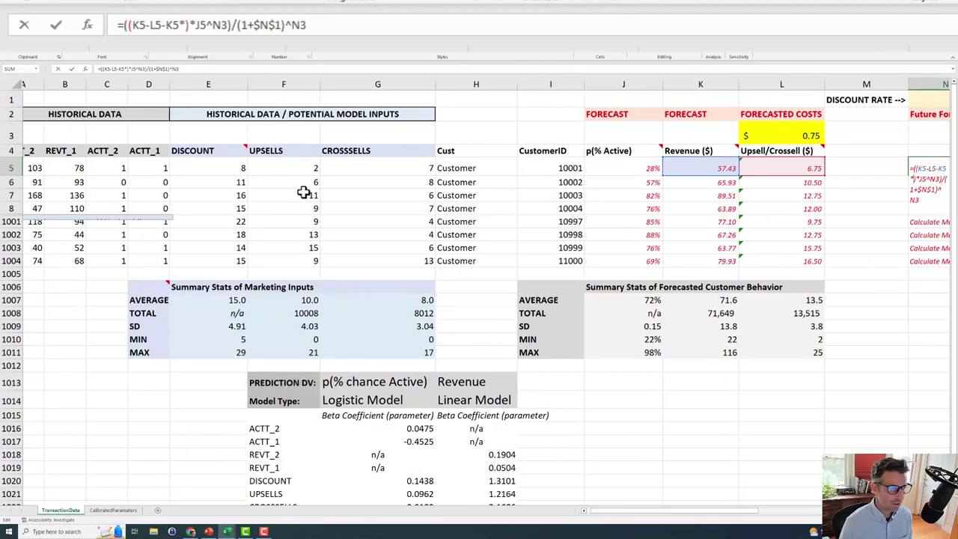
left_click(224, 166)
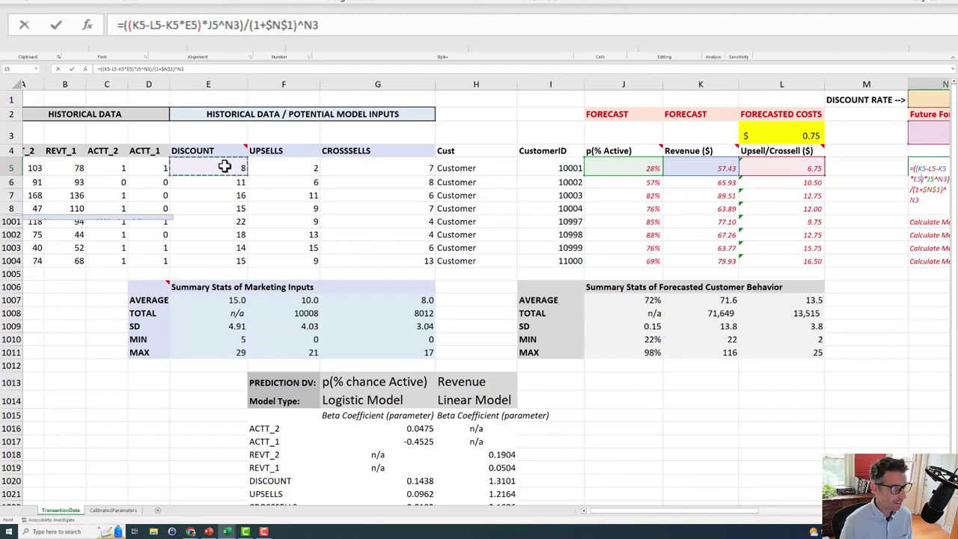
type("/100")
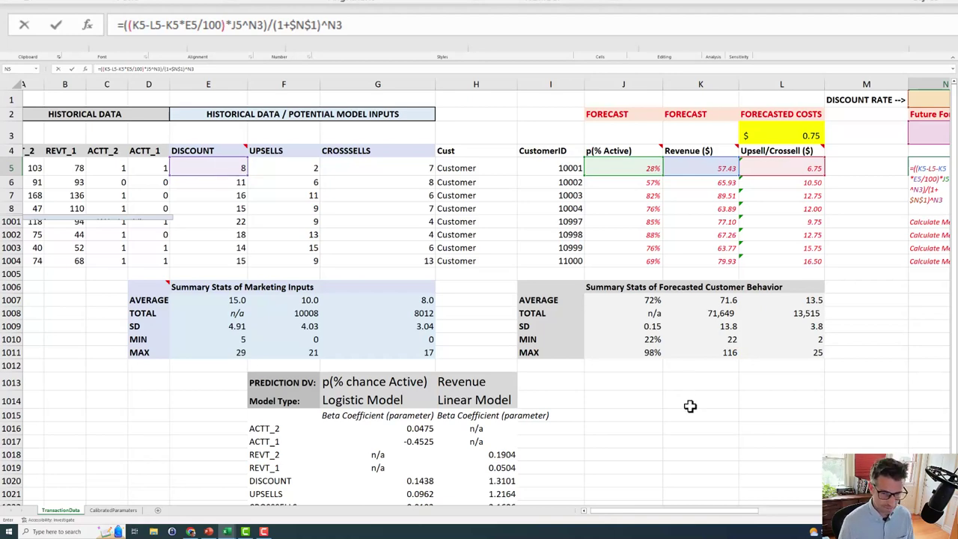
left_click_drag(738, 509, 818, 512)
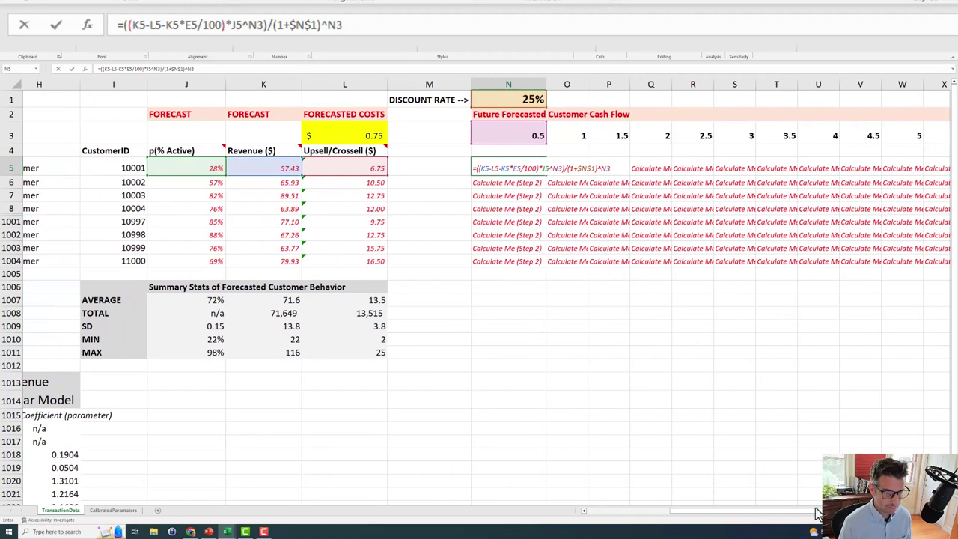
key("Return")
Step: Widen column N and review the revised N5 formula showing 21.71
left_click(536, 167)
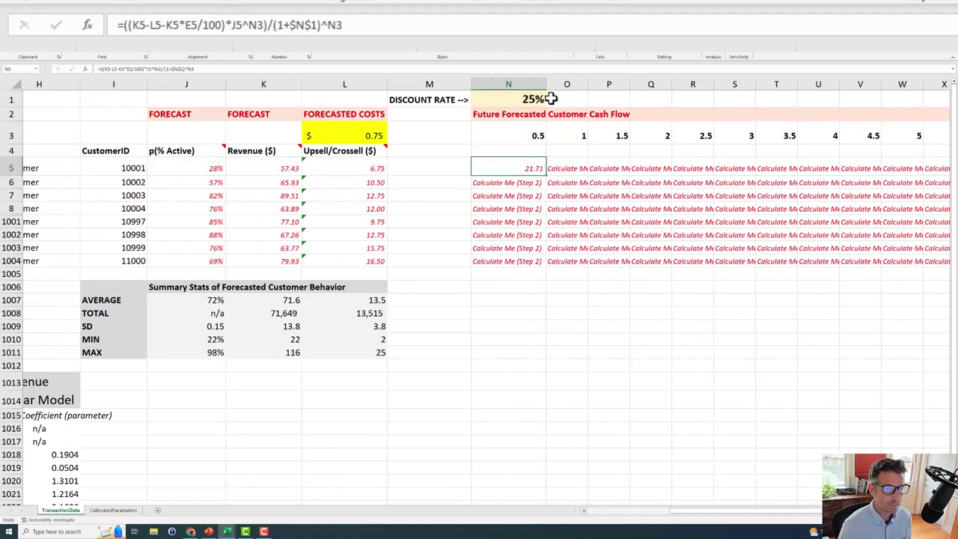
left_click_drag(547, 85, 696, 86)
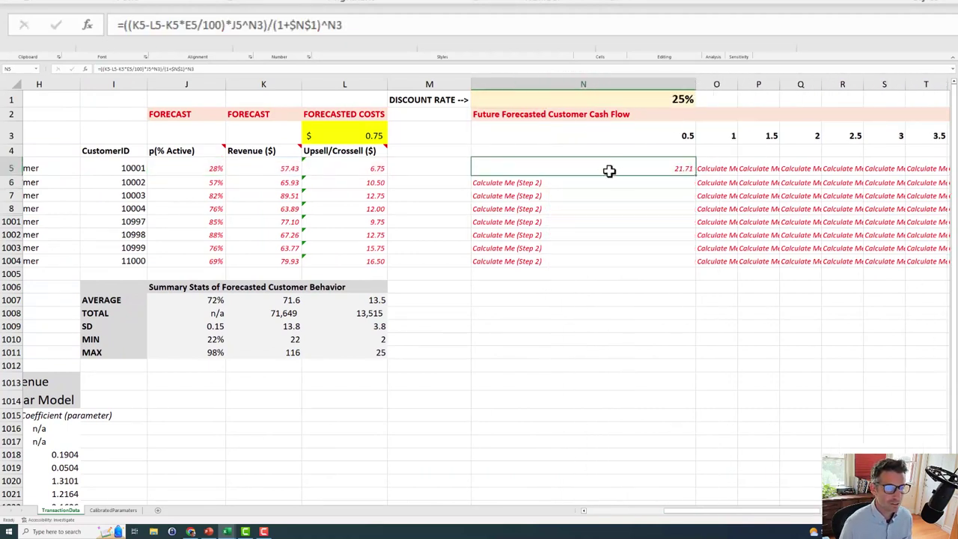
left_click(421, 27)
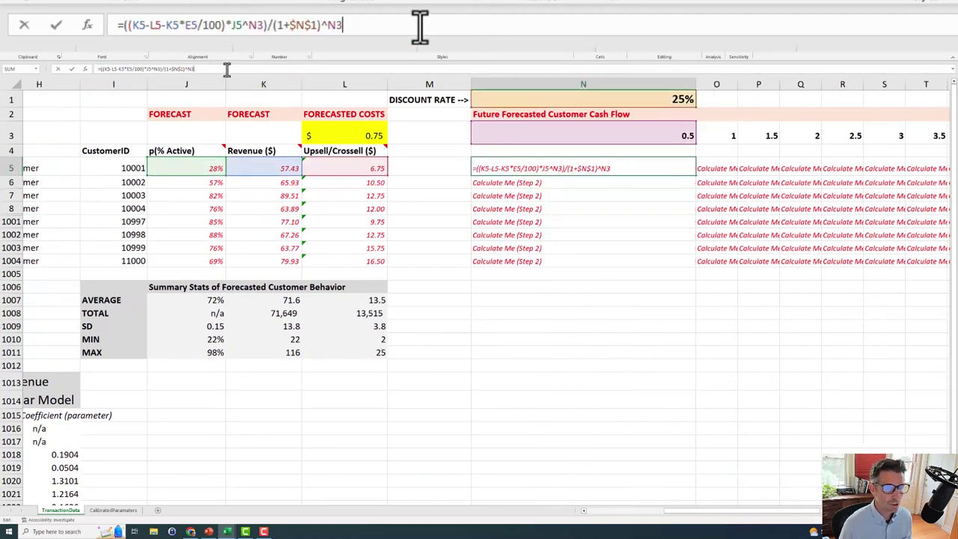
key("Return")
Step: Fill N5 down to the last customer and inspect N1004's shifted references
left_click(574, 167)
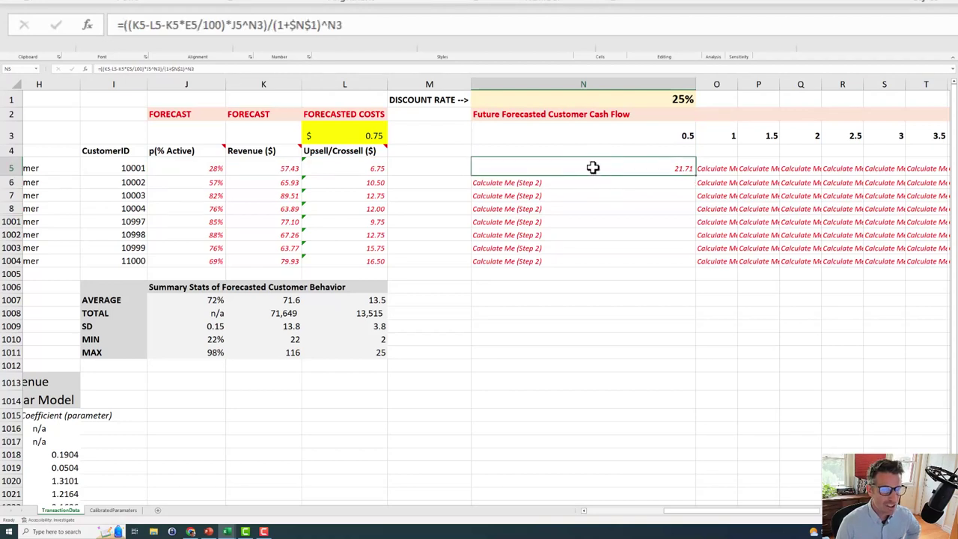
left_click_drag(695, 176, 693, 256)
double_click(693, 266)
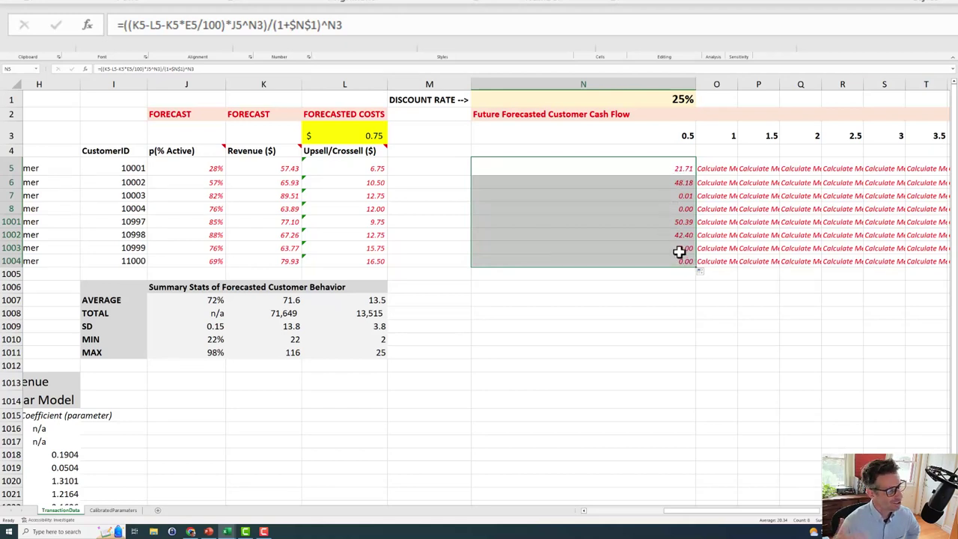
left_click(663, 259)
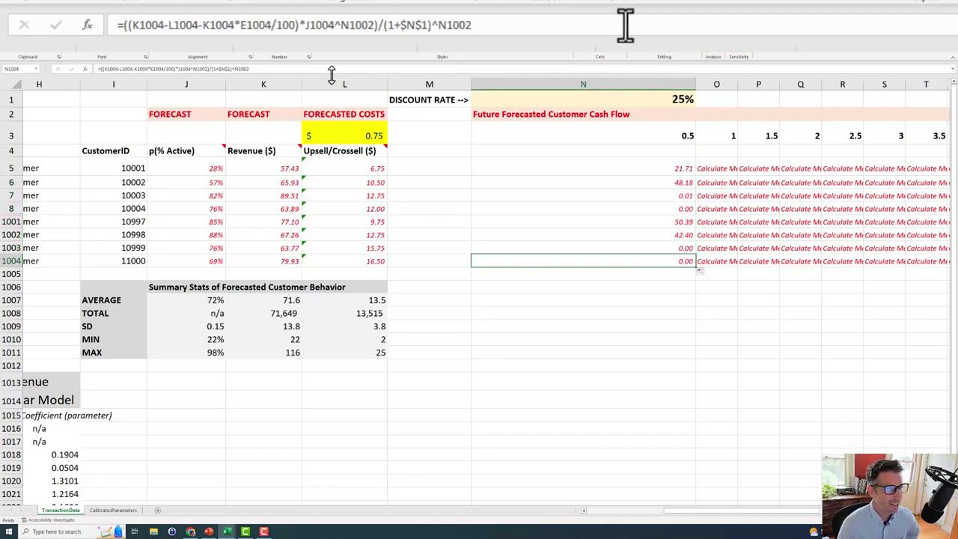
left_click(573, 21)
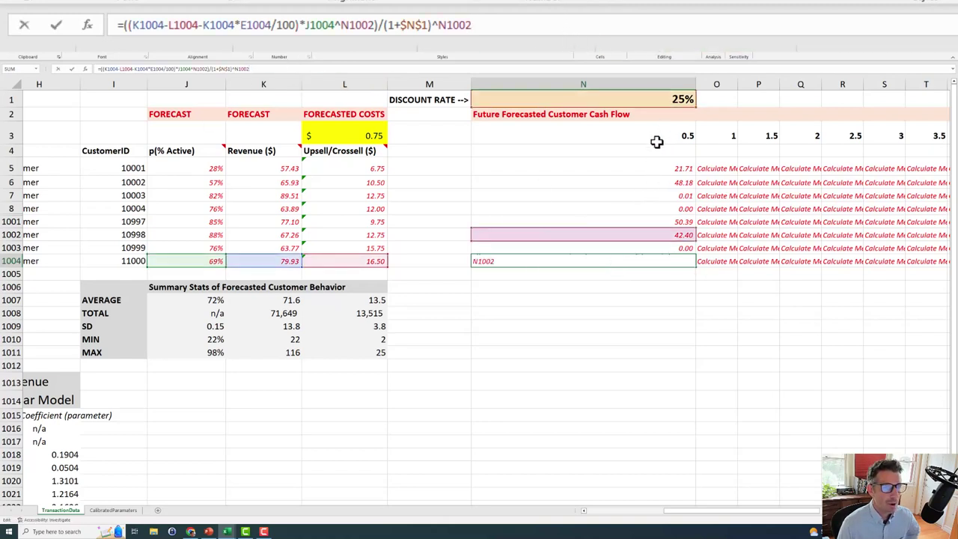
left_click_drag(607, 133, 896, 136)
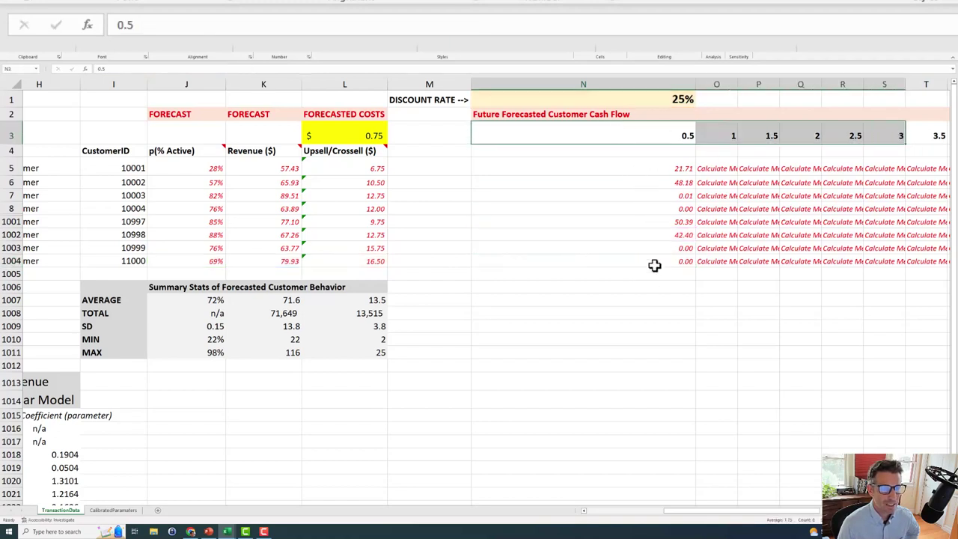
Step: Delete the faulty copied formulas in N6:N1004
left_click_drag(654, 265, 658, 182)
key("Delete")
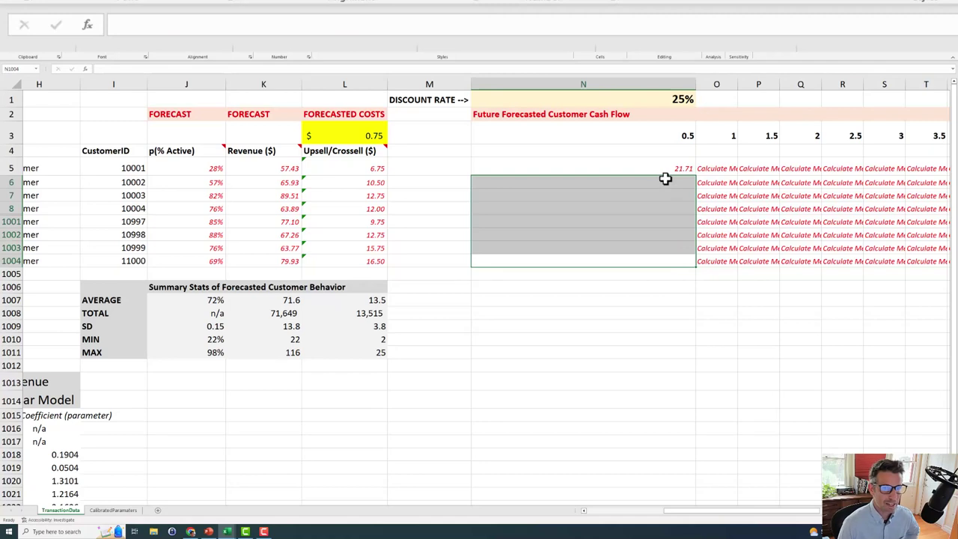
left_click(663, 168)
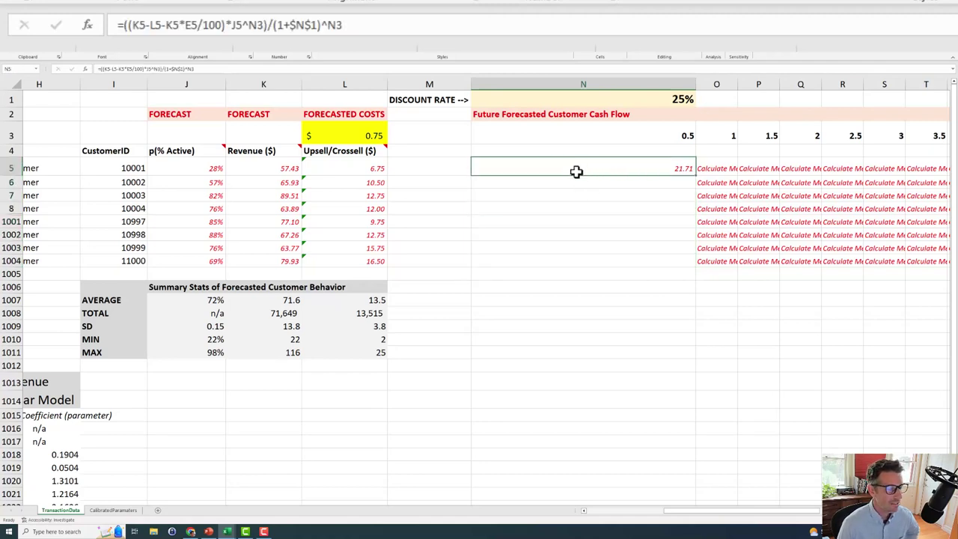
Step: Change N5's period references to N$3 and fill it down to row 1004
left_click(349, 25)
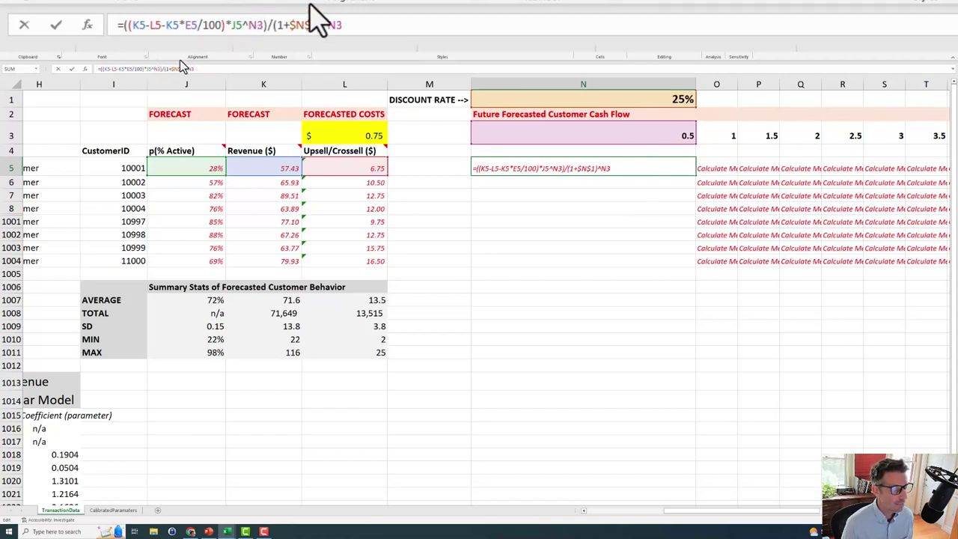
type("$N")
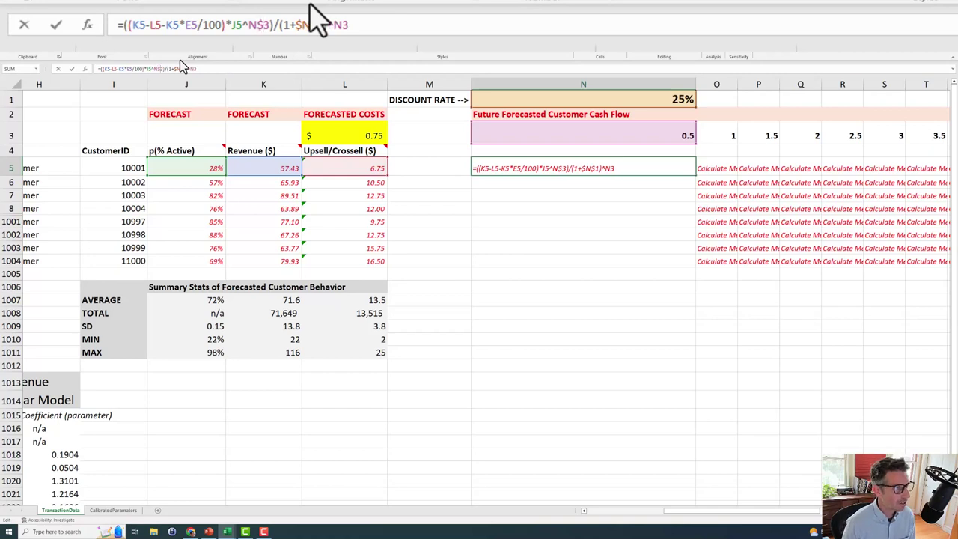
type("$")
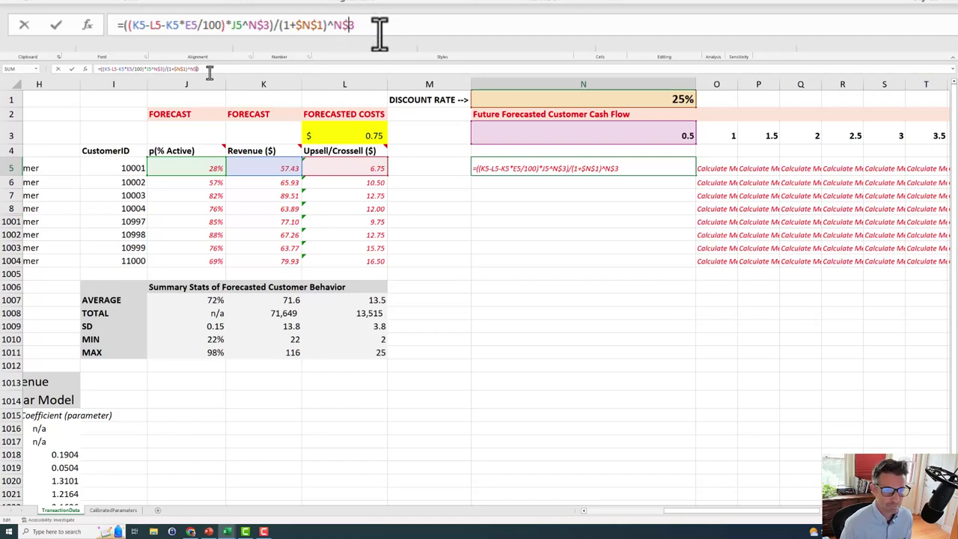
key("Return")
left_click(663, 166)
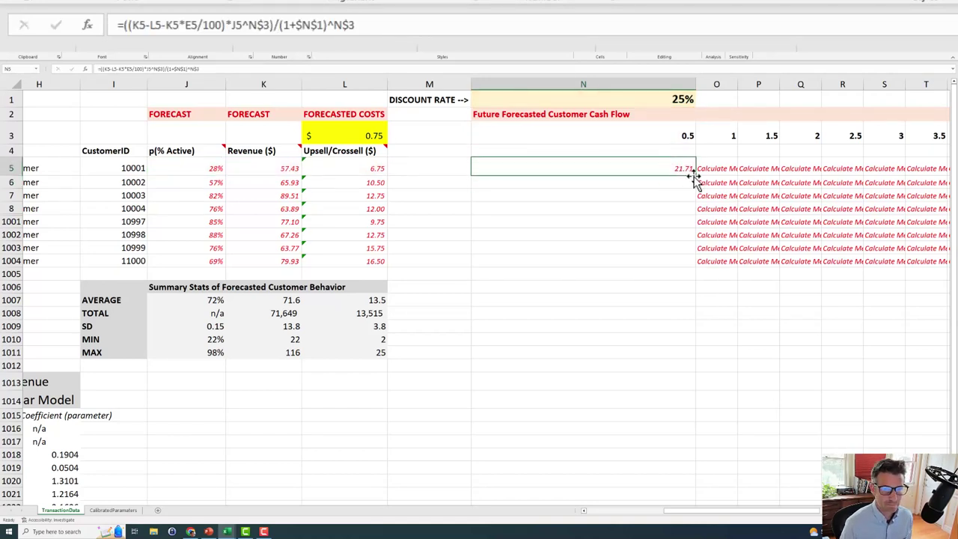
left_click_drag(696, 175, 696, 265)
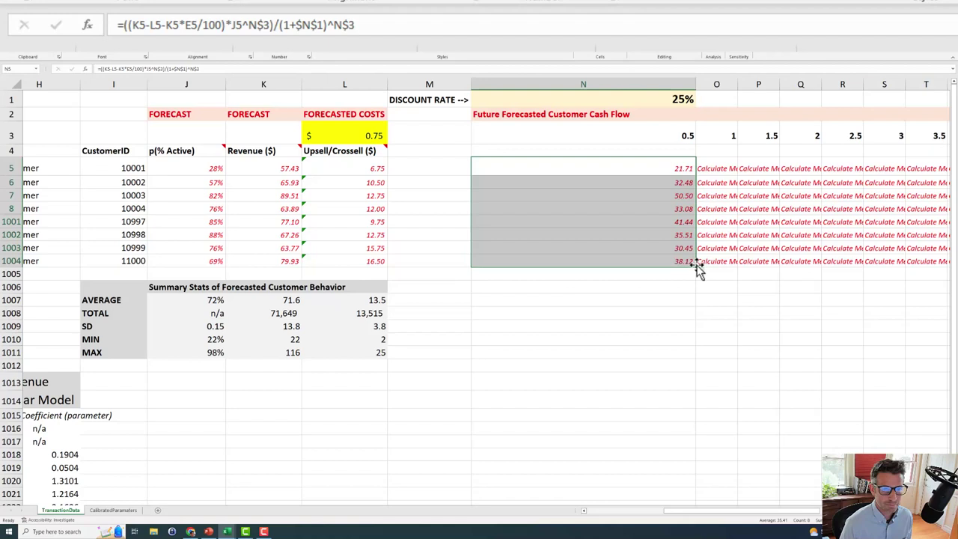
left_click(689, 260)
Step: Check N1004's copied formula references and dismiss the fill options
left_click(423, 25)
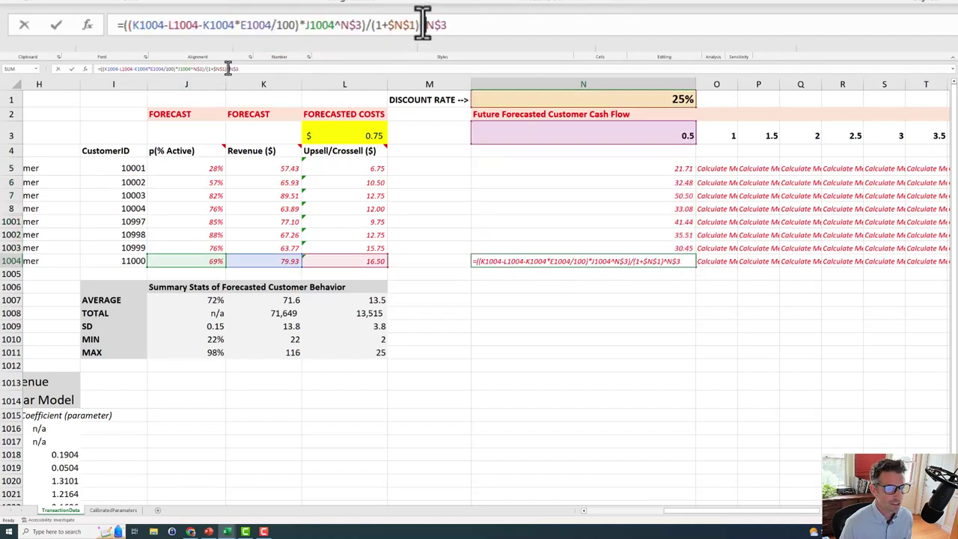
key("Escape")
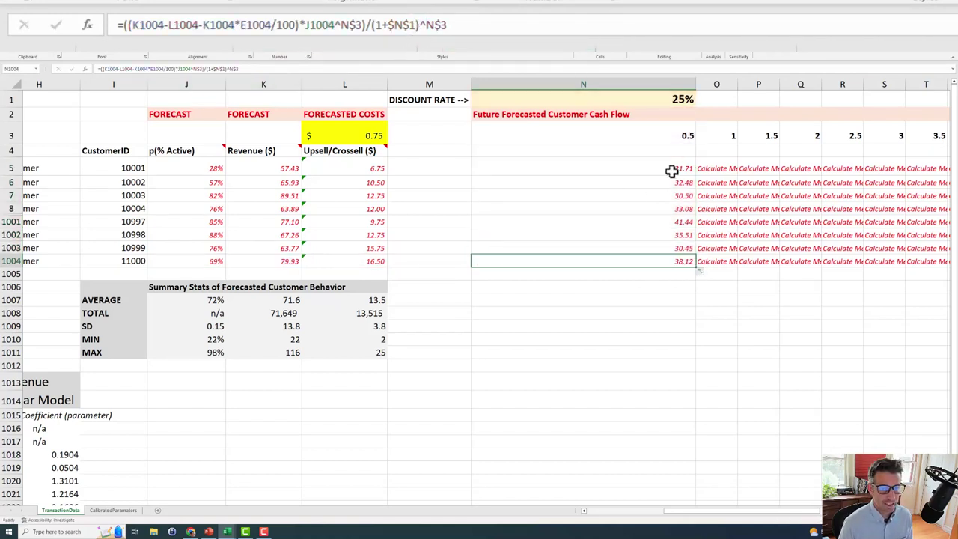
left_click_drag(669, 171, 652, 264)
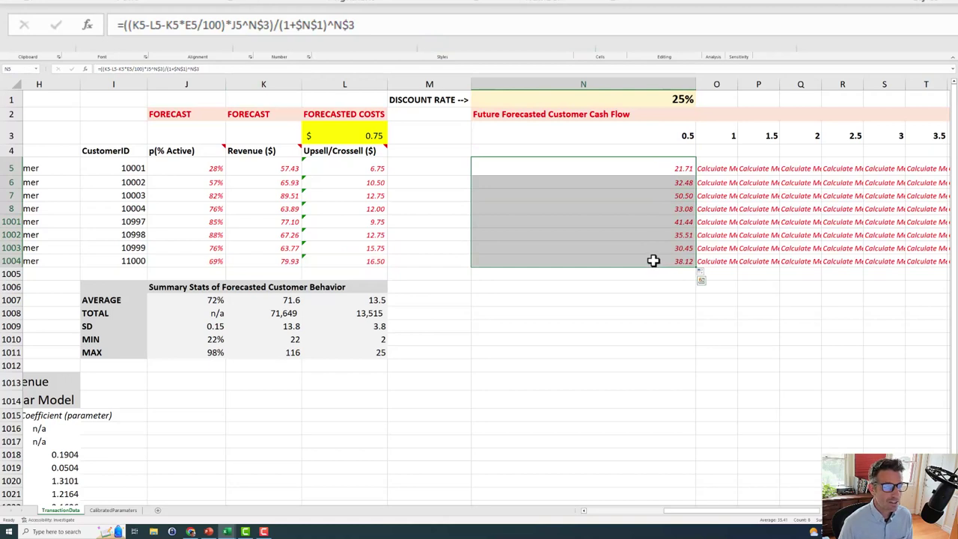
left_click(698, 272)
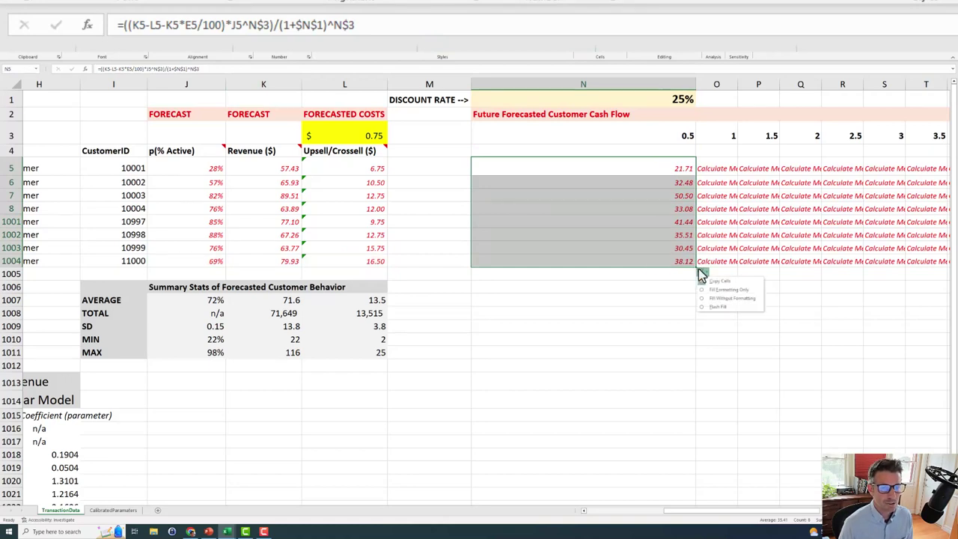
left_click(622, 275)
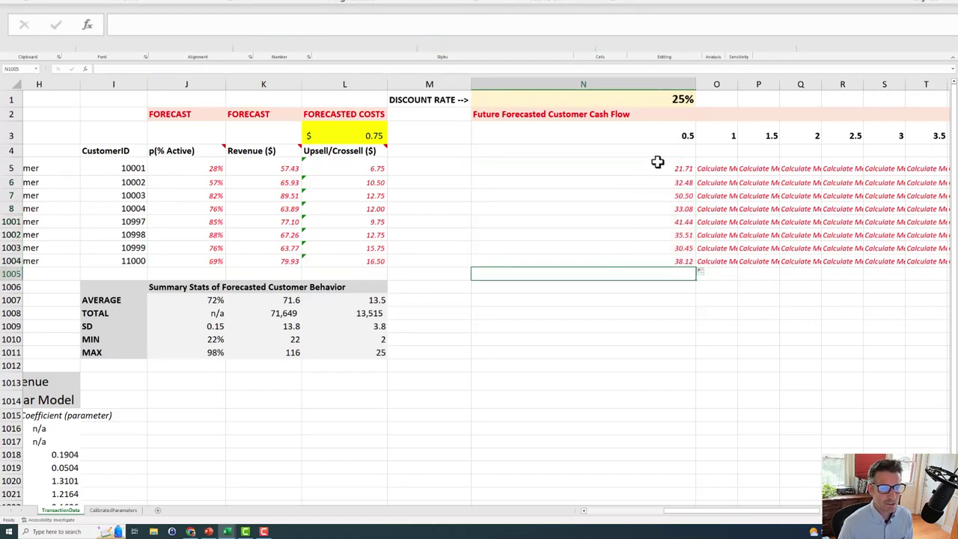
Step: Fill the period 0.5 cash flows right into column O and inspect O1004's formula
left_click_drag(656, 166, 738, 265)
left_click_drag(737, 89, 745, 89)
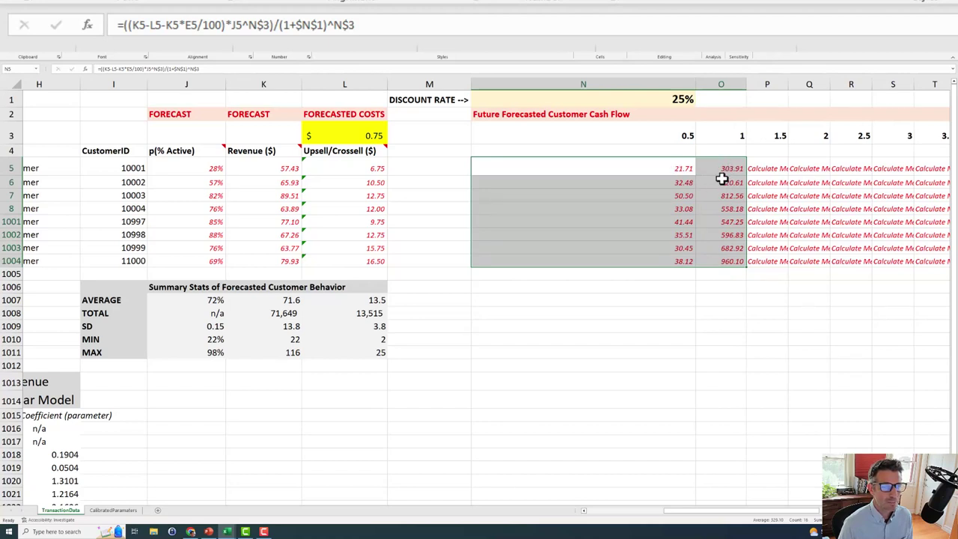
left_click(722, 260)
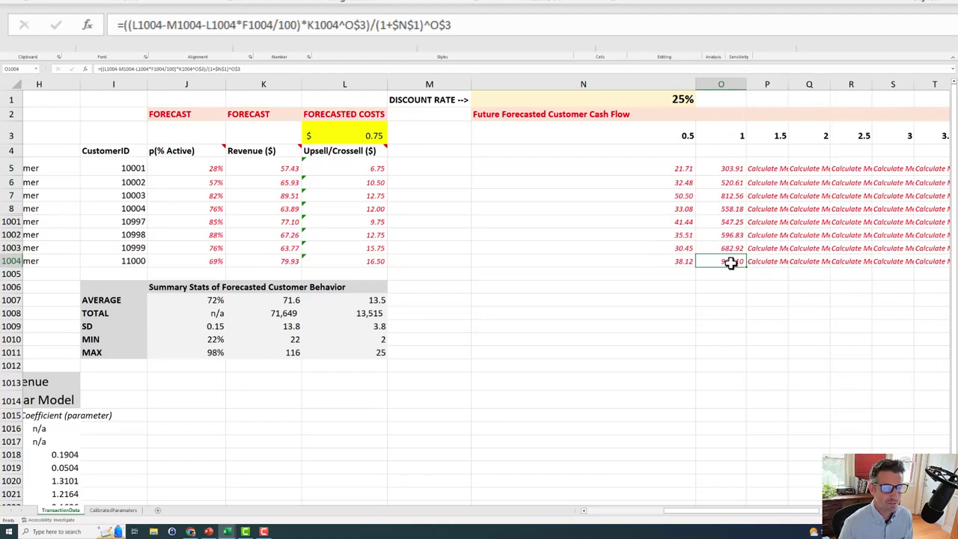
left_click(500, 28)
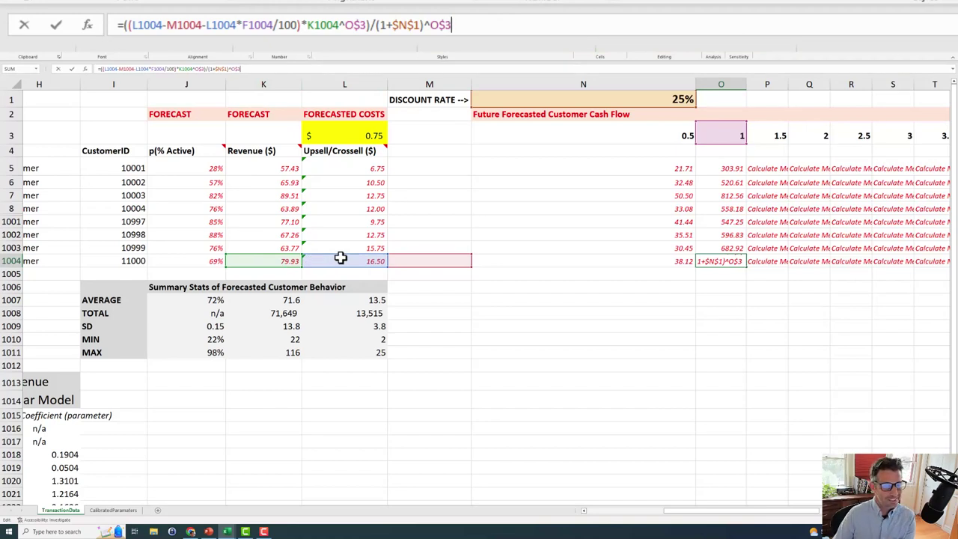
Step: Clear O5:O1004 and N6:N1004, leaving only N5's 21.71
left_click_drag(724, 168, 724, 261)
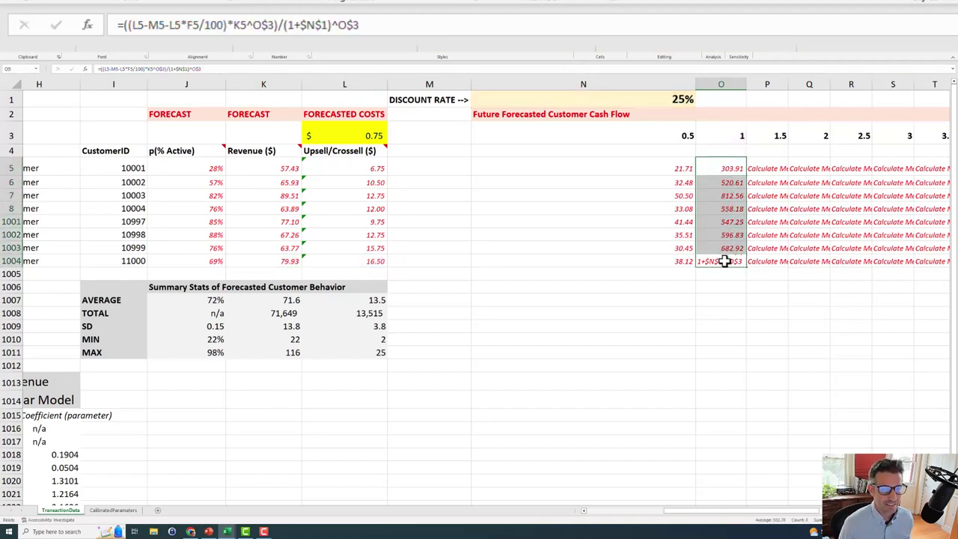
key("Delete")
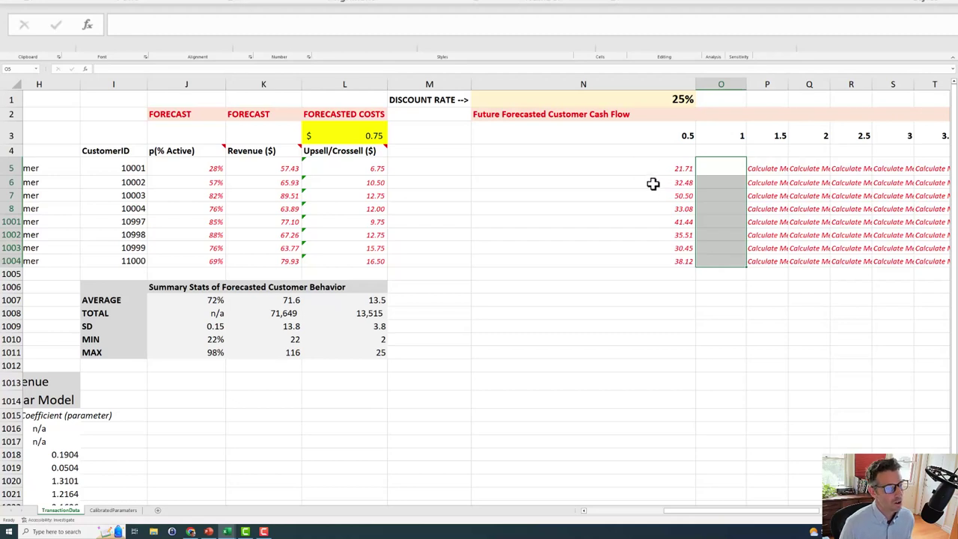
left_click_drag(649, 184, 653, 255)
key("Delete")
left_click(675, 166)
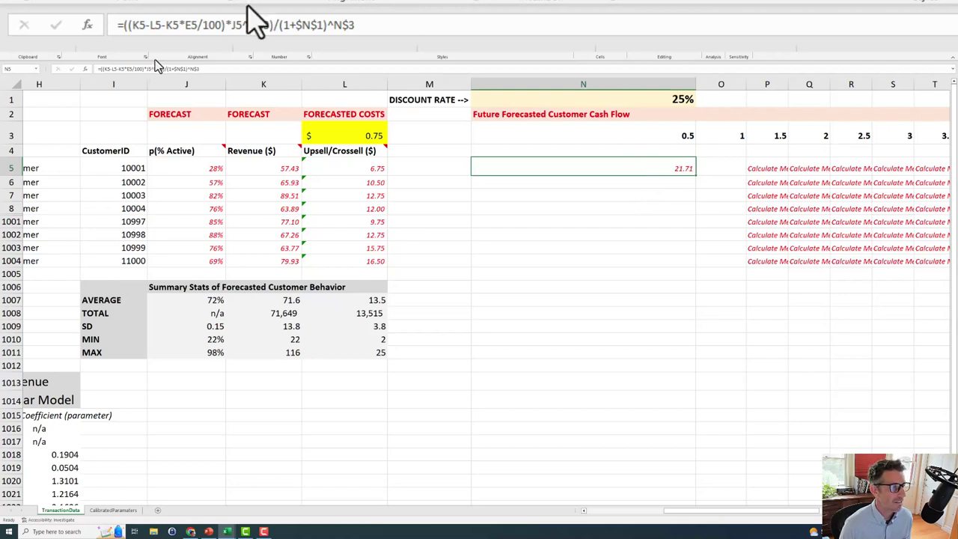
Step: Add $ before the K5, L5, K5 and J5 references in N5's formula
left_click(357, 26)
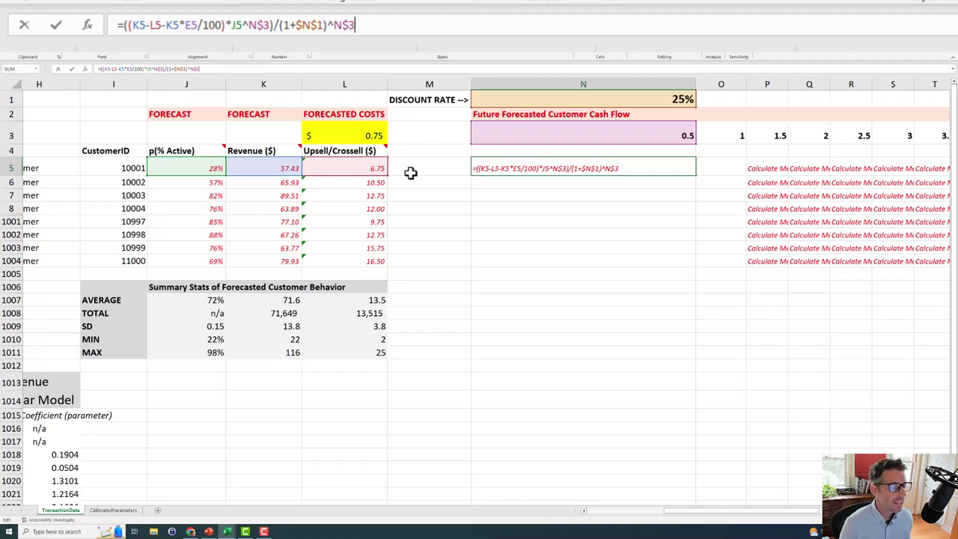
left_click(105, 68)
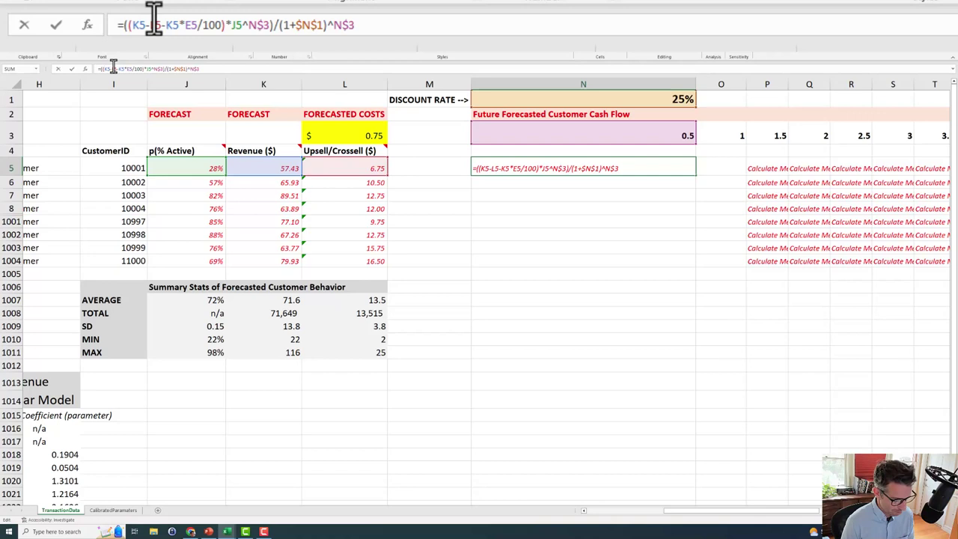
type("$")
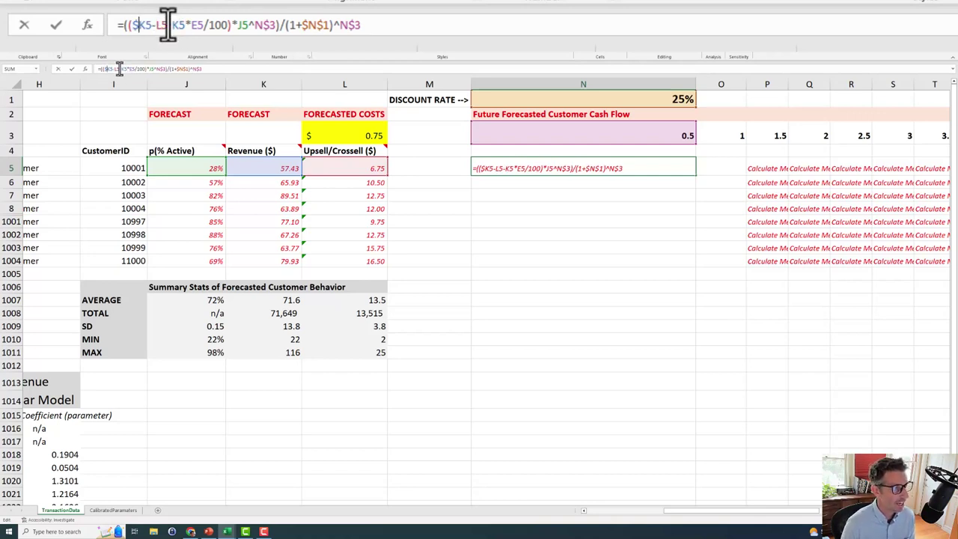
key("Right")
key("Right")
key("Right")
type("$")
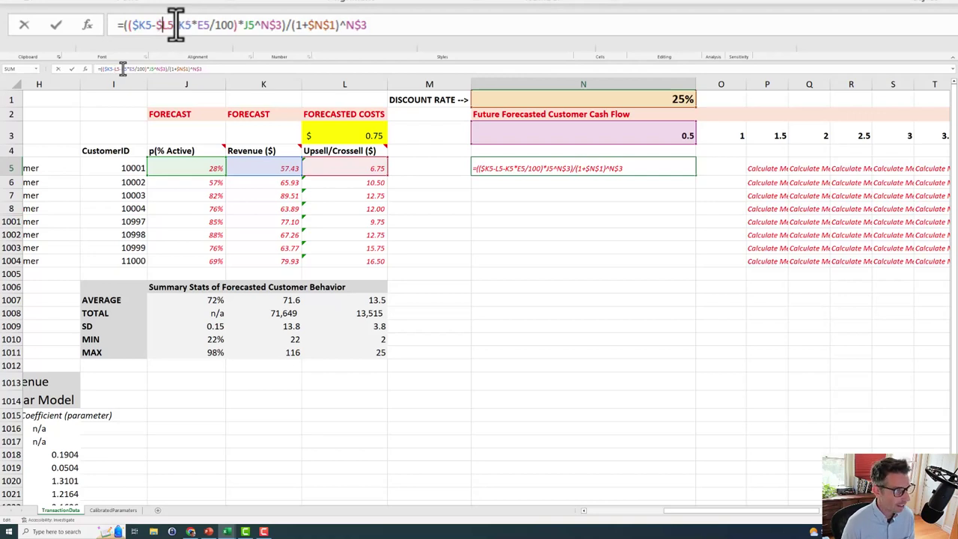
left_click(177, 33)
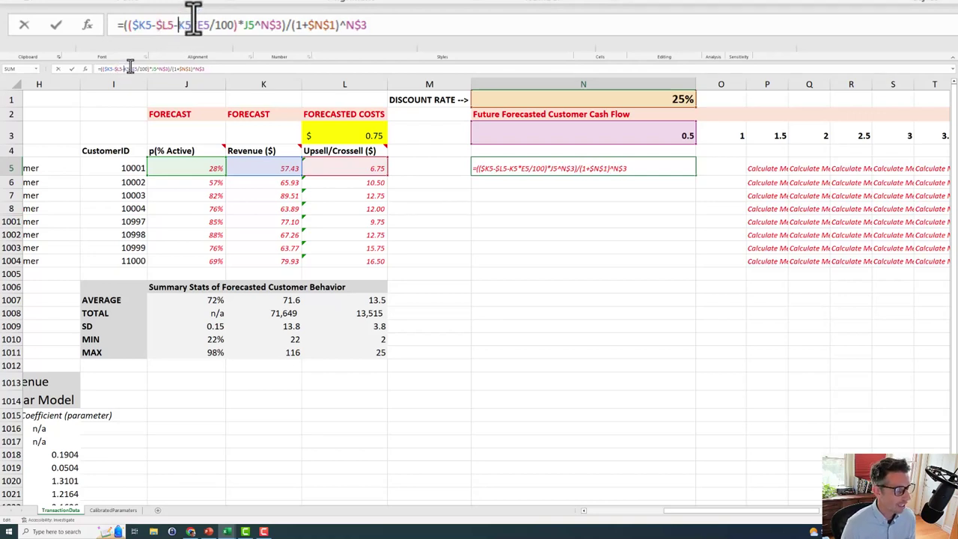
type("$")
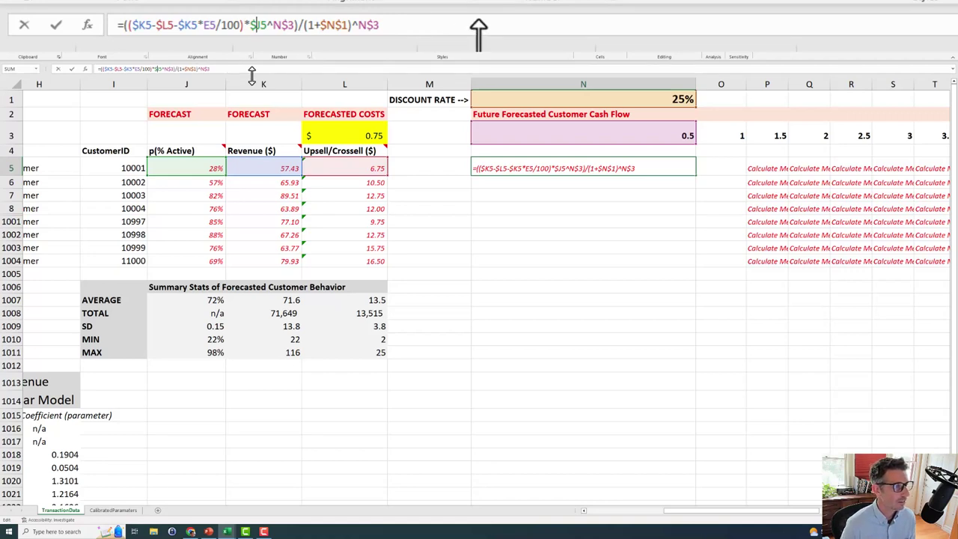
key("Return")
Step: Fill N5 down to all customers and check the period 1 formula's references
left_click(629, 164)
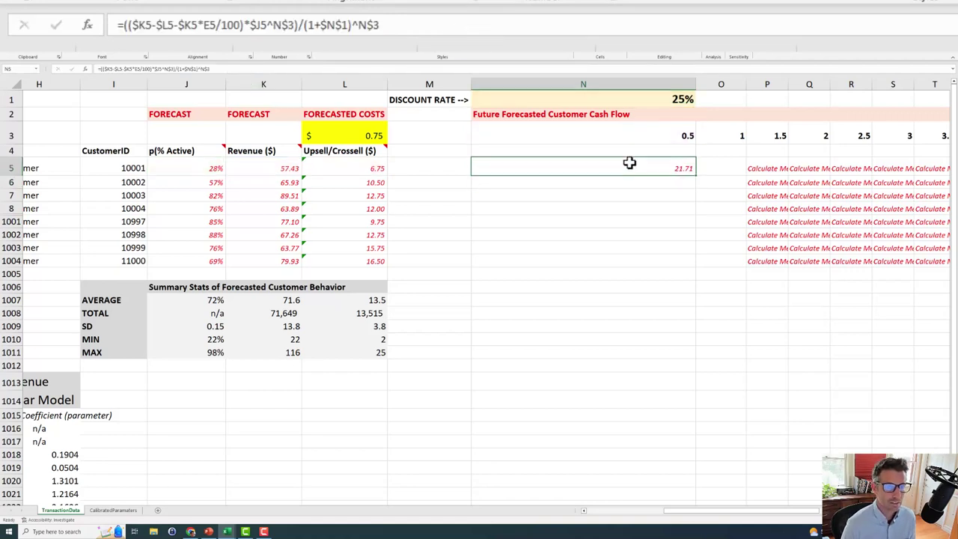
left_click_drag(696, 177, 741, 264)
left_click(723, 167)
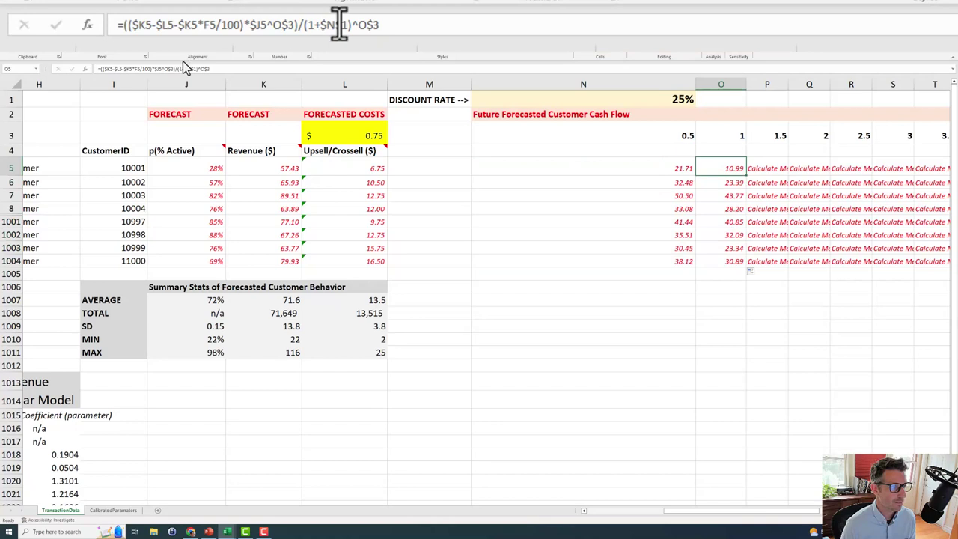
left_click(414, 27)
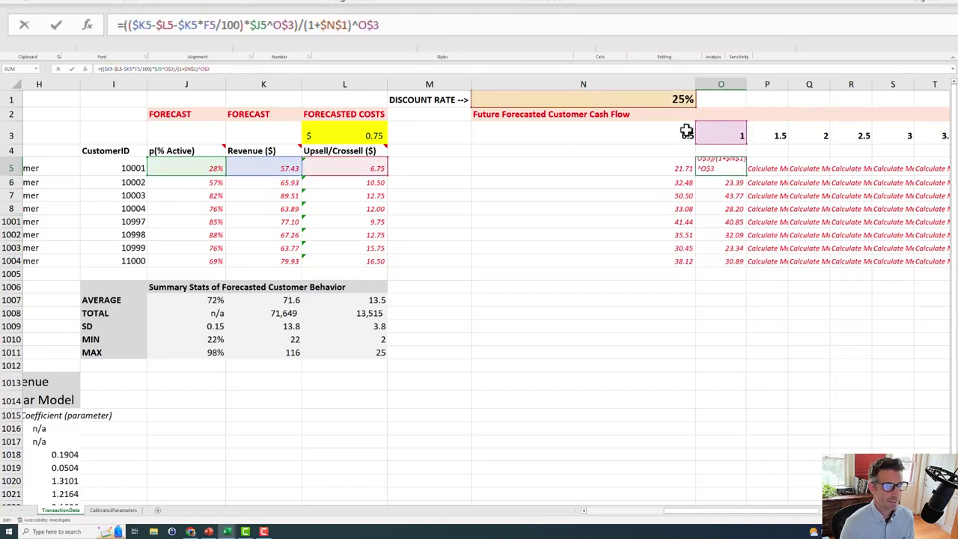
Step: Extend cash flows to period 10 and trace Q5's #VALUE! to the shifted H5 reference
left_click_drag(722, 169, 823, 270)
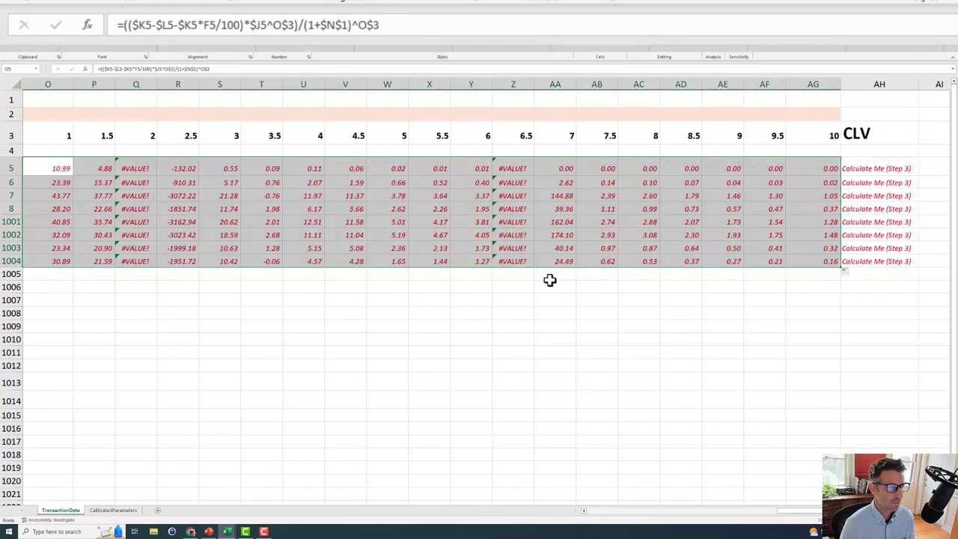
left_click_drag(796, 511, 740, 511)
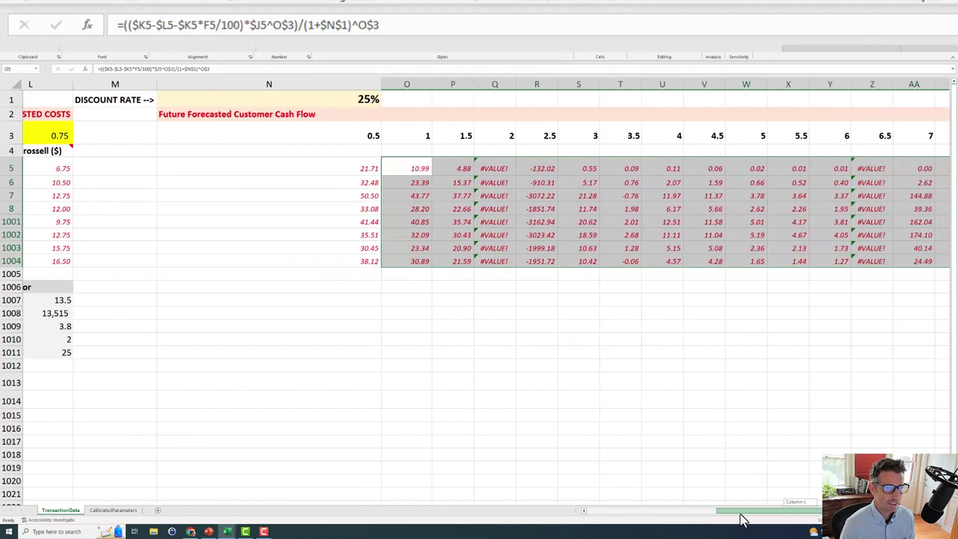
left_click(494, 169)
left_click(303, 25)
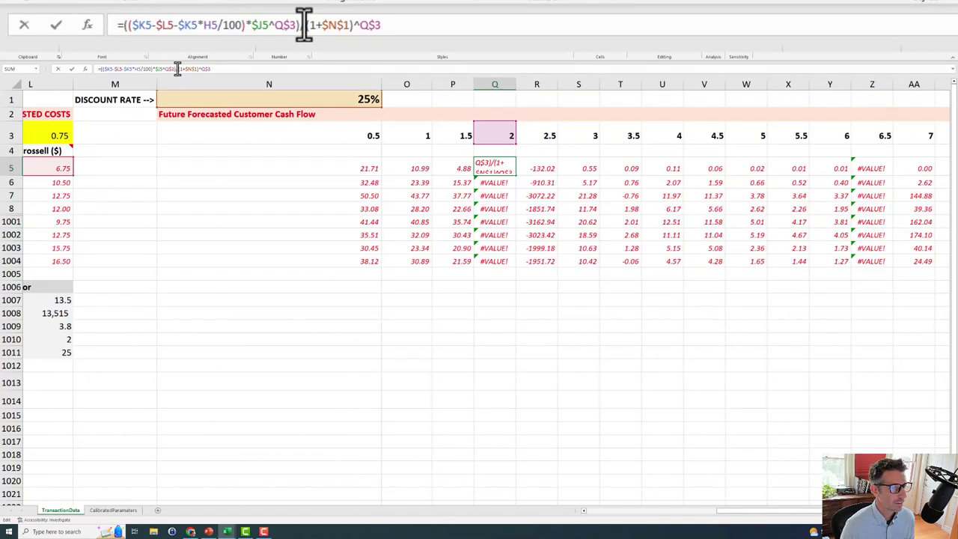
left_click_drag(740, 511, 609, 517)
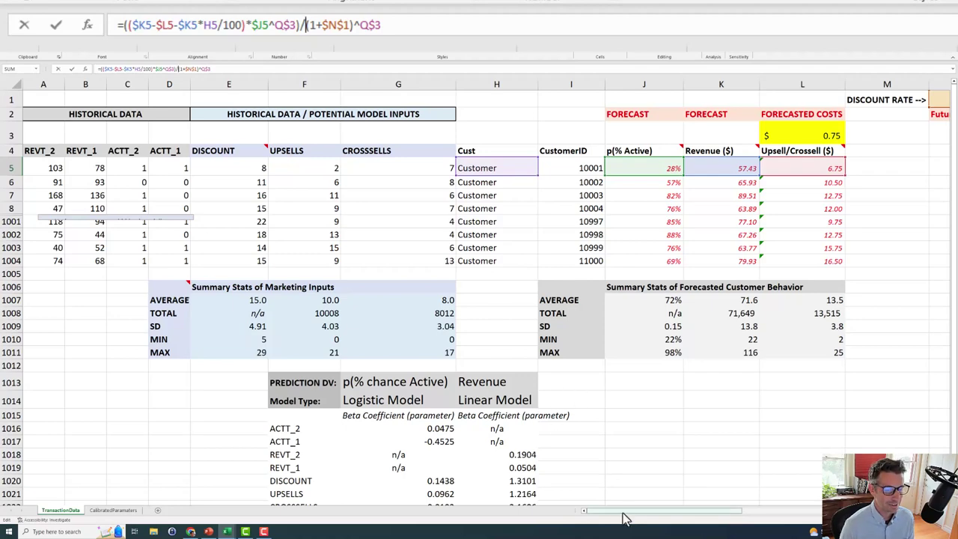
Step: Clear cash flows in O5:AG1004 and N6:N1004, leaving only N5's 21.71
left_click_drag(627, 509, 747, 503)
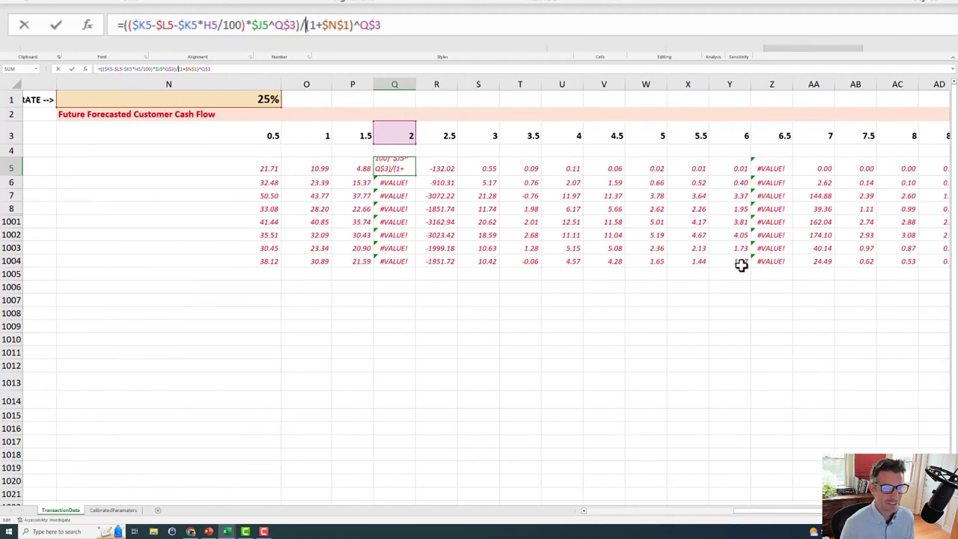
left_click_drag(307, 164, 355, 169)
key("Escape")
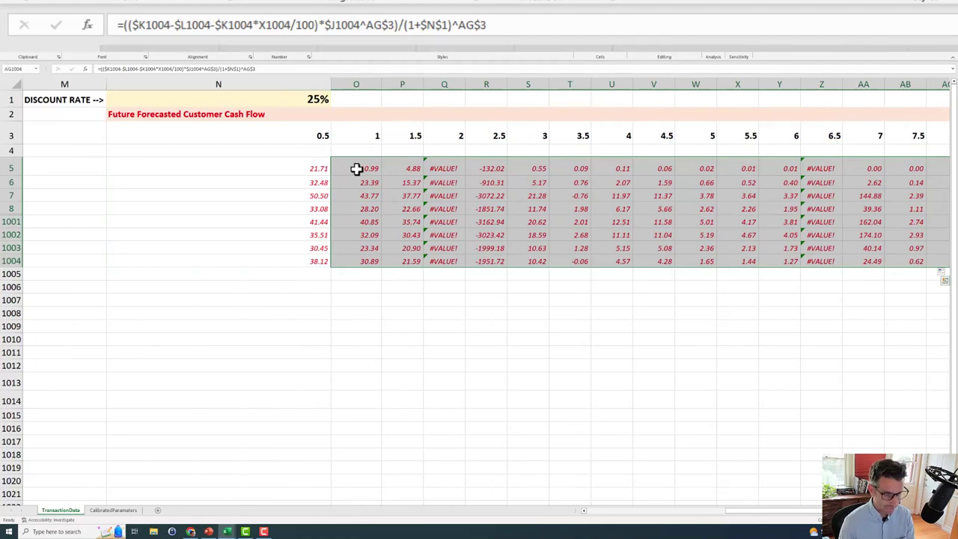
key("Delete")
scroll(479, 224, "left", 5)
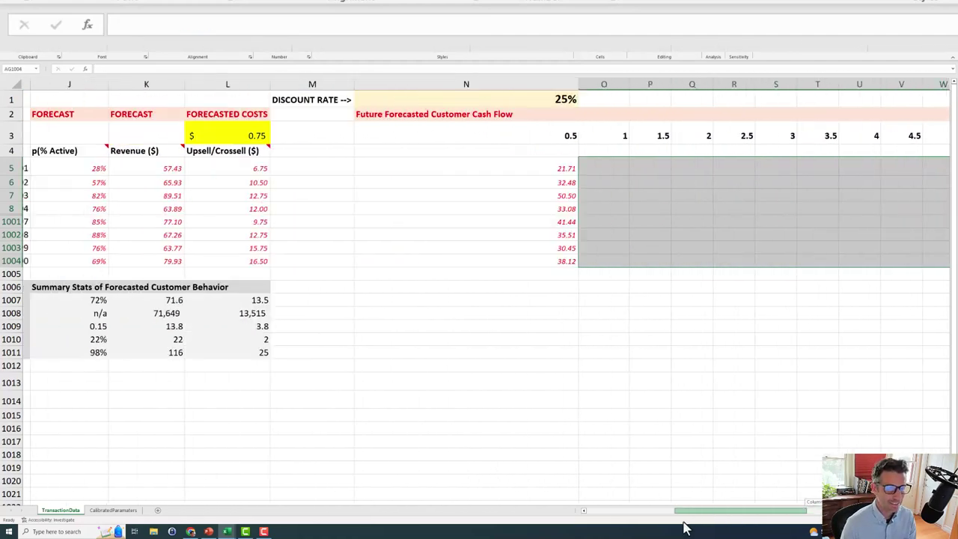
left_click_drag(620, 187, 591, 252)
key("Delete")
Step: Change N5's E5 reference to $E5 so the discount column stays fixed
left_click(611, 168)
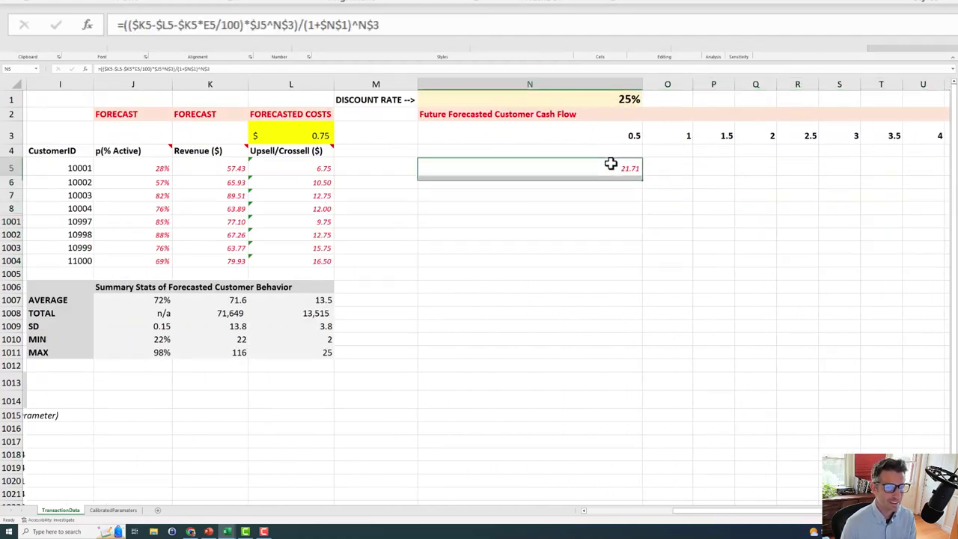
left_click(220, 26)
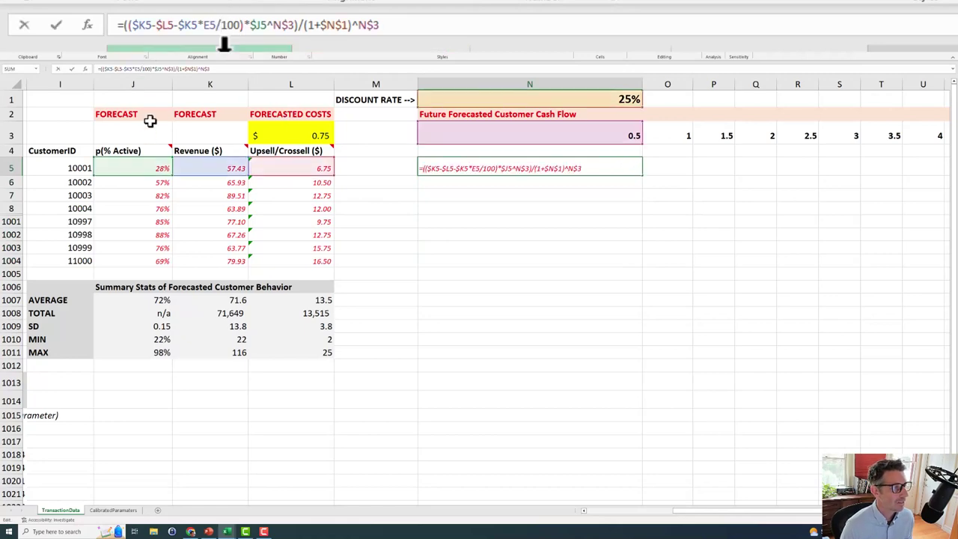
left_click_drag(701, 513, 610, 521)
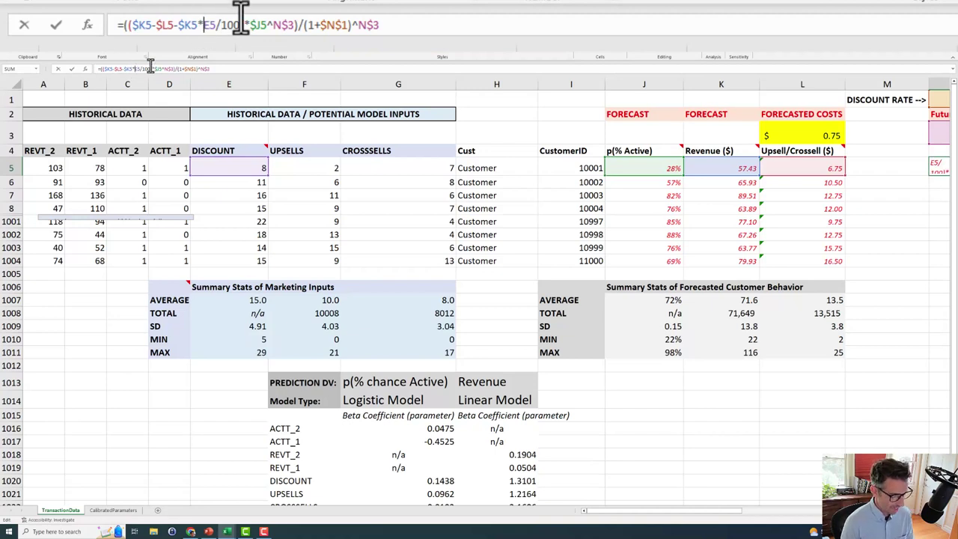
type("$")
left_click(247, 25)
type(")")
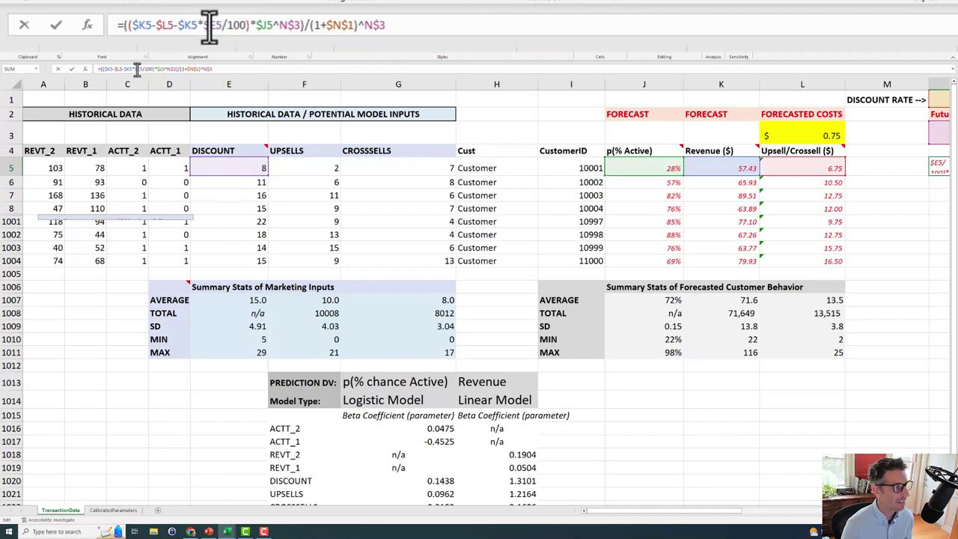
left_click(209, 24)
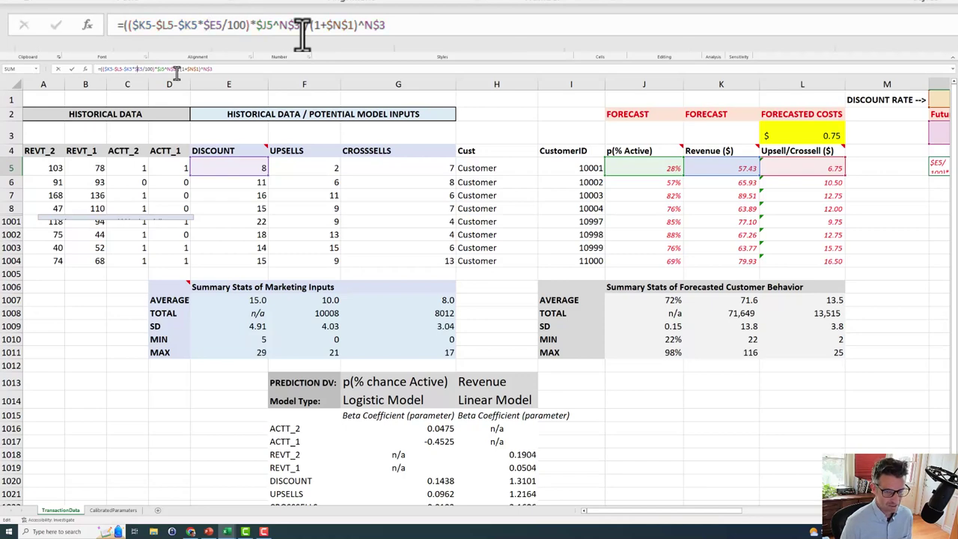
key("Return")
left_click(800, 172)
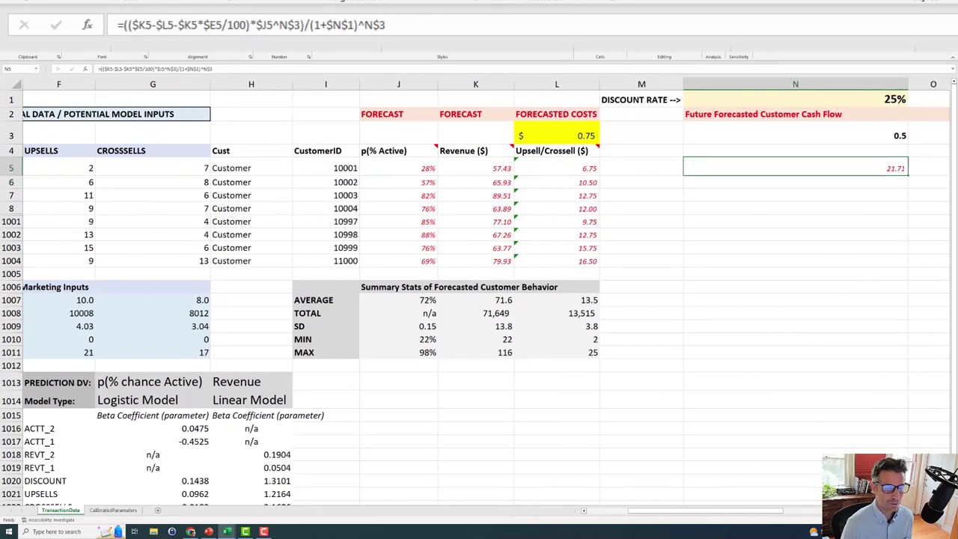
Step: Fill the corrected cash-flow formula down to row 1004 and across through period 10 (column AG)
scroll(821, 320, "right", 2)
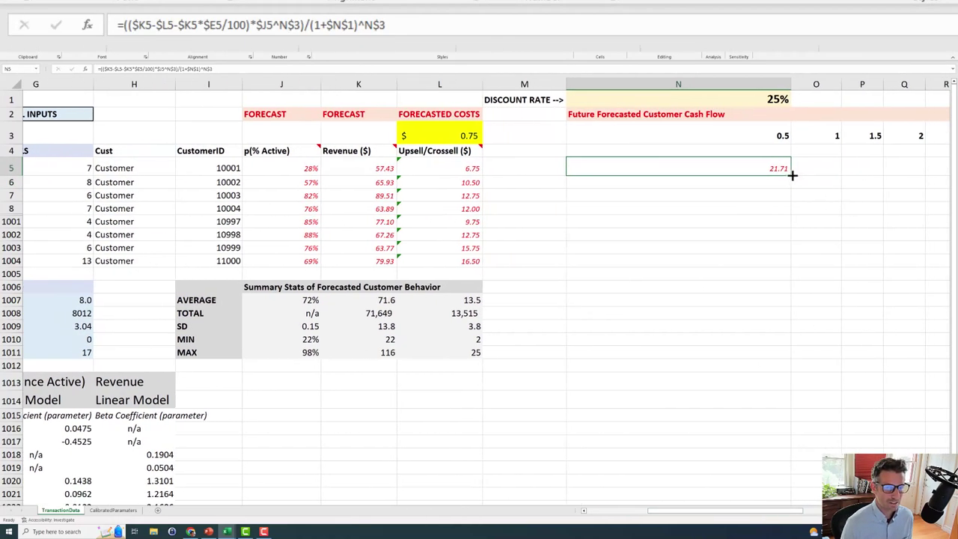
left_click_drag(791, 175, 926, 267)
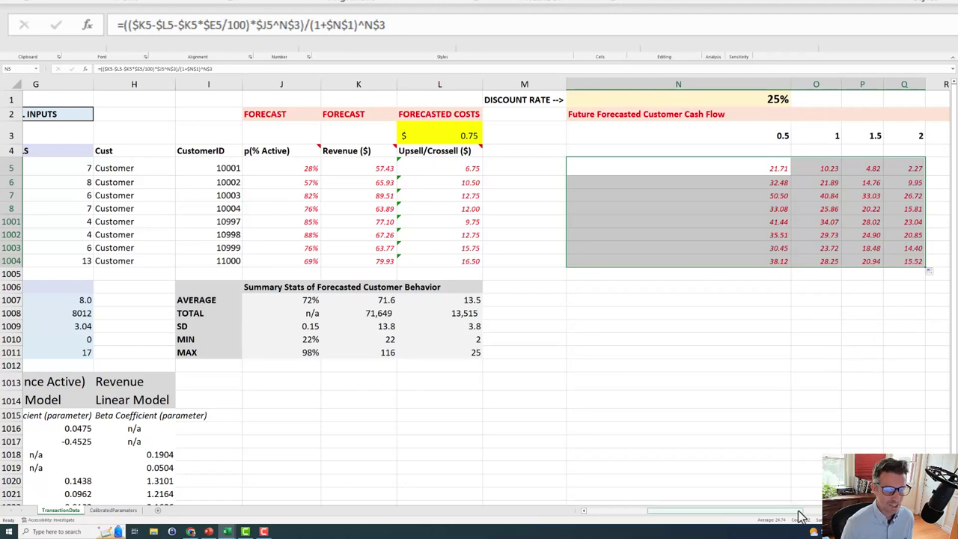
scroll(799, 516, "right", 6)
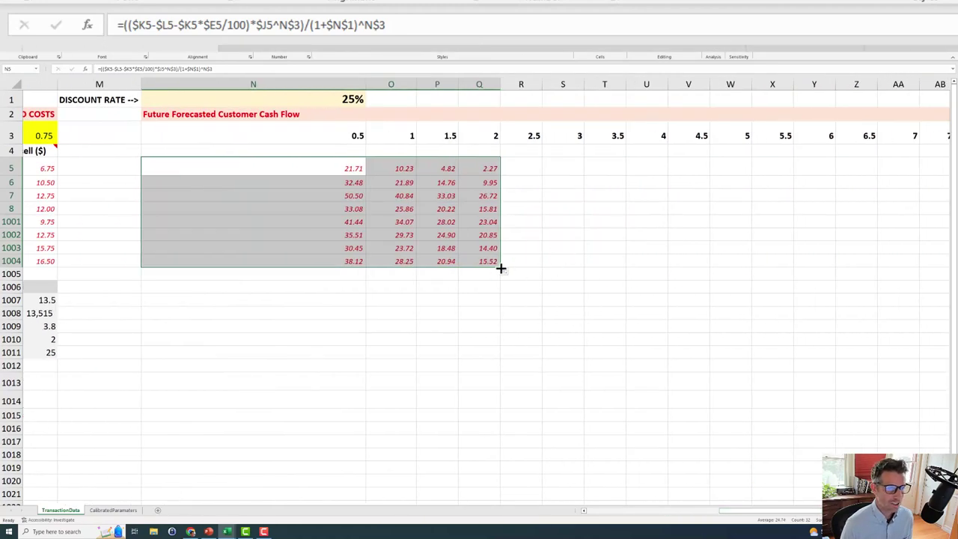
left_click_drag(501, 268, 782, 252)
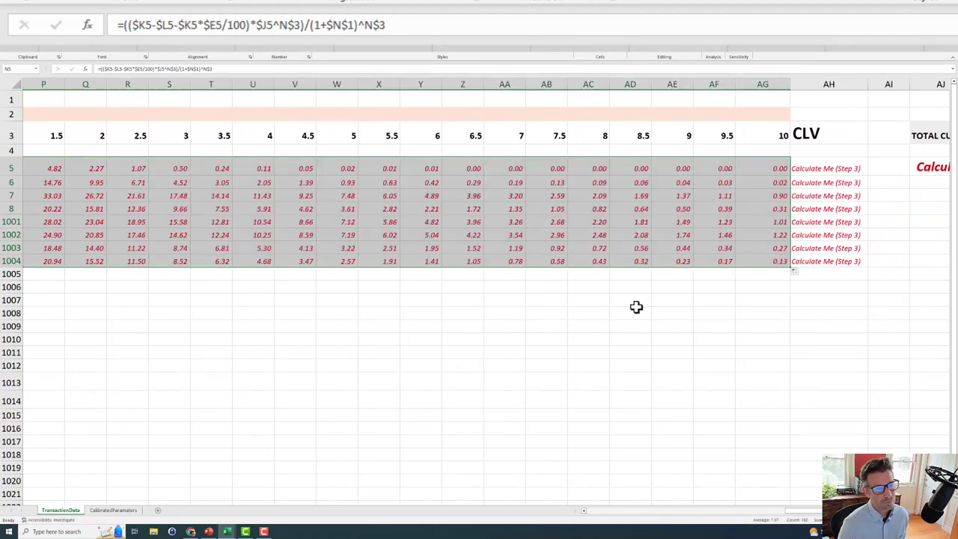
scroll(801, 519, "left", 2)
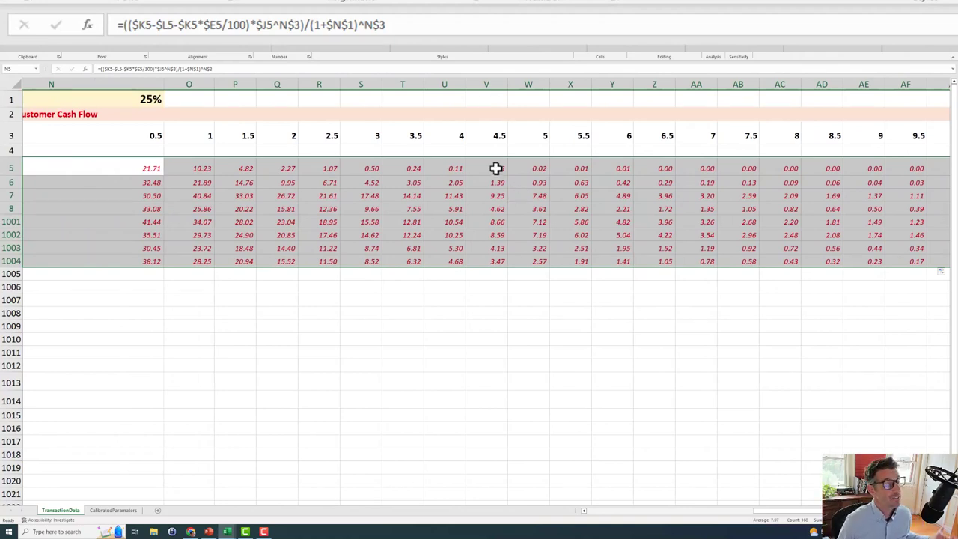
left_click_drag(153, 175, 411, 166)
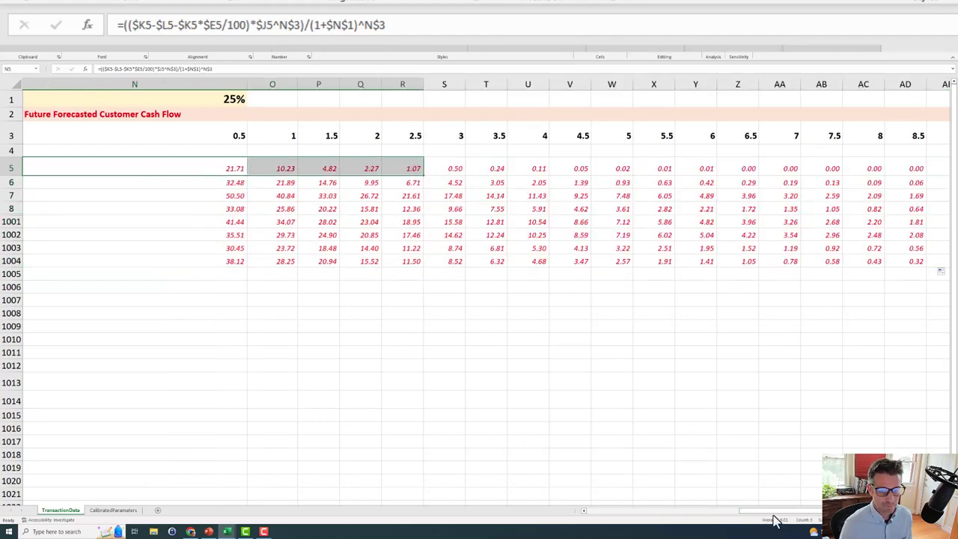
left_click_drag(775, 521, 789, 516)
left_click(788, 169)
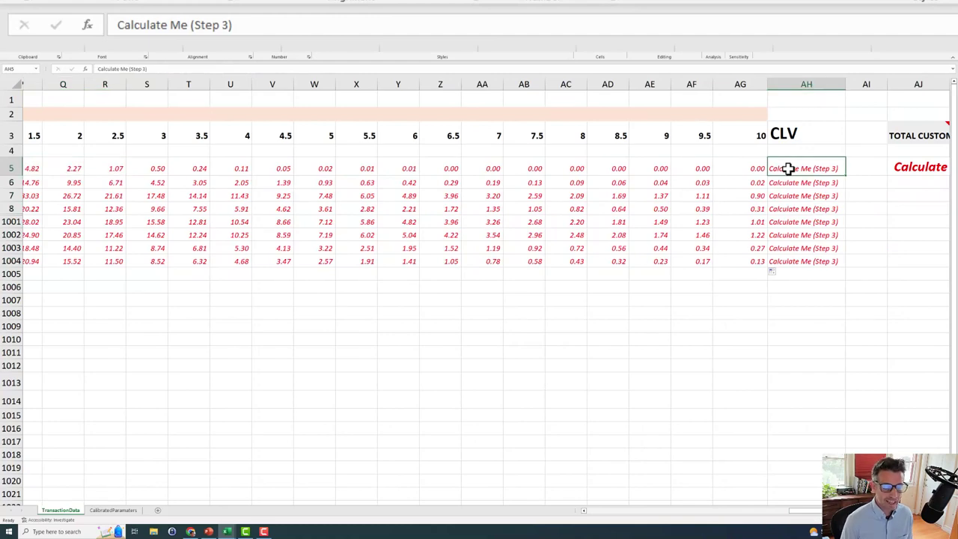
Step: Enter =SUM(N5:AG5) in AH5 and fill it down to AH1004
type("=sum(")
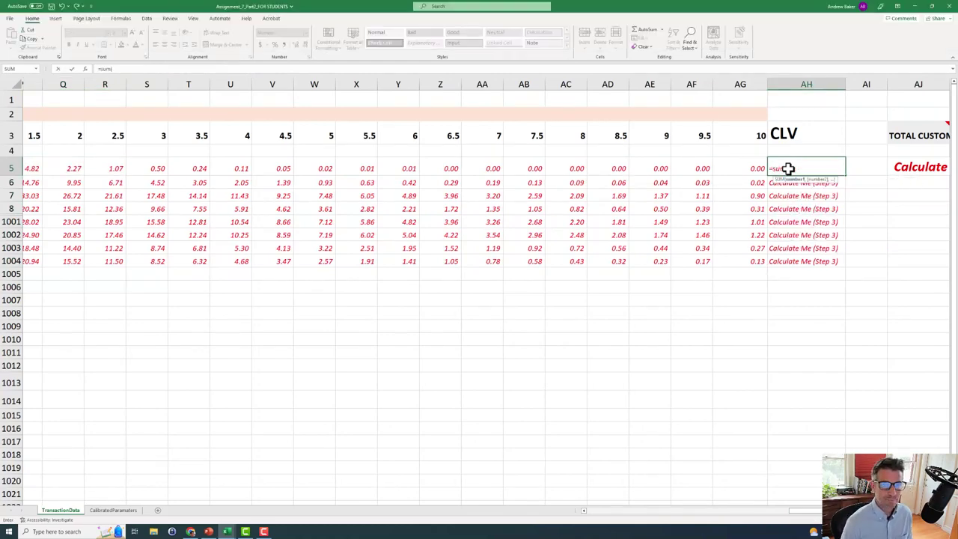
left_click_drag(745, 168, 297, 168)
key("Return")
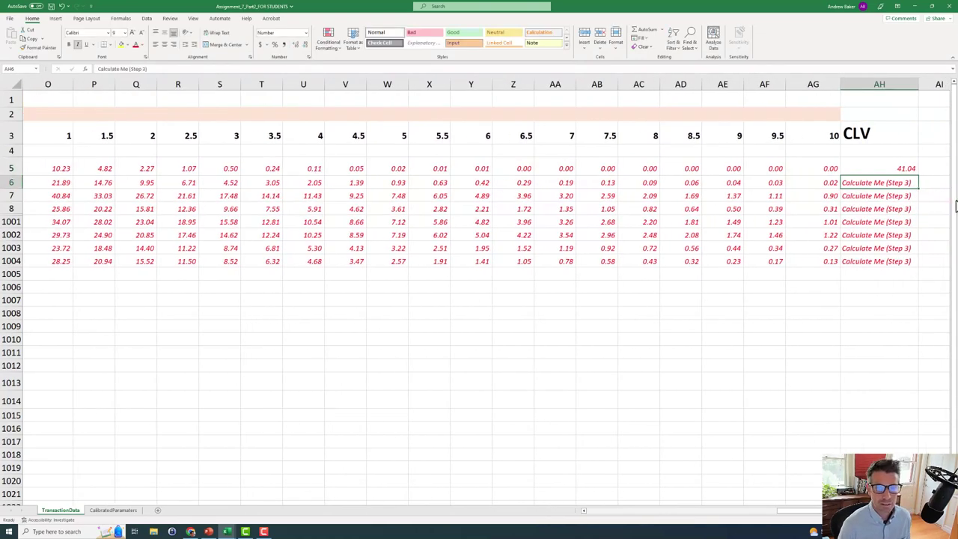
left_click(888, 170)
left_click_drag(918, 175, 919, 264)
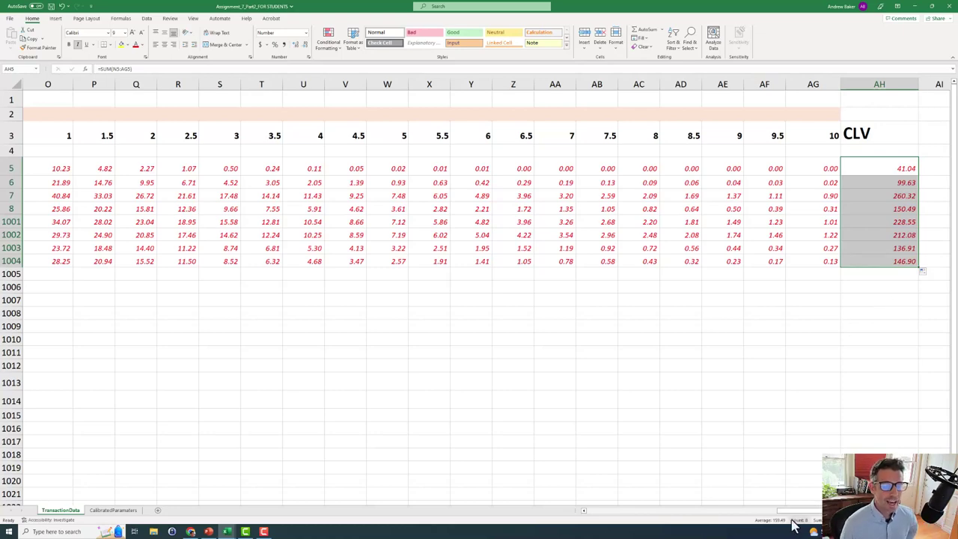
mouse_move(793, 515)
left_mouse_down()
mouse_move(747, 514)
mouse_move(808, 523)
left_mouse_up()
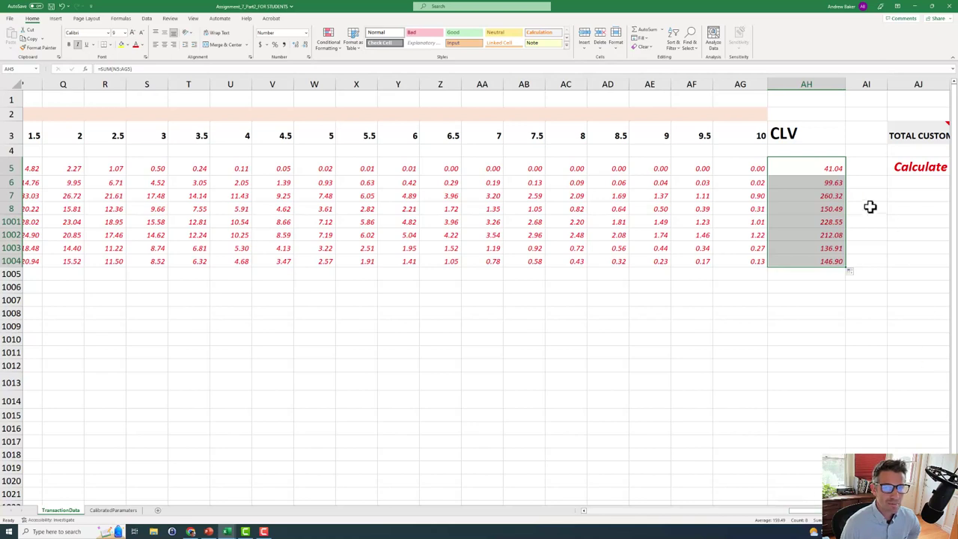
left_click_drag(812, 164, 805, 256)
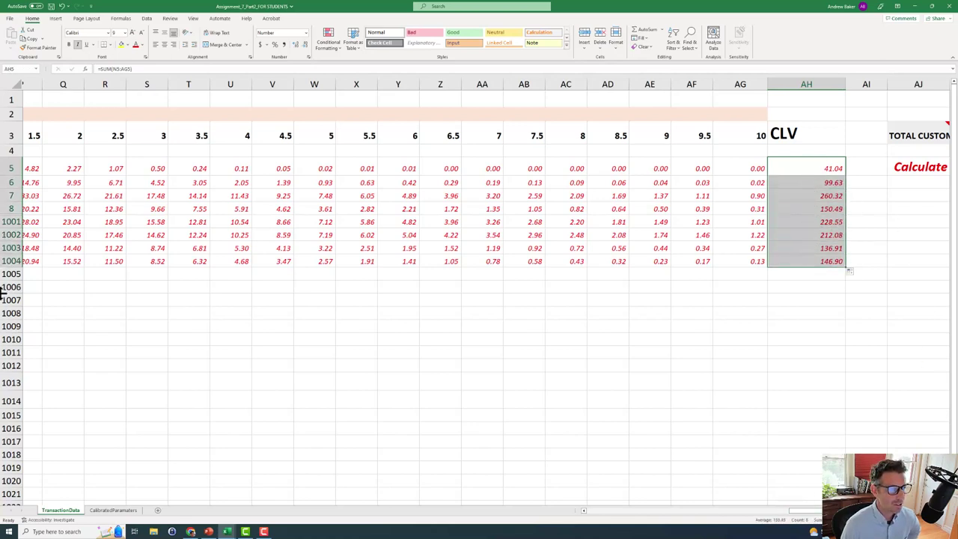
Step: Unhide rows 8 through 1001 to show all customer rows
left_click(9, 209)
left_click_drag(9, 208, 9, 221)
right_click(9, 222)
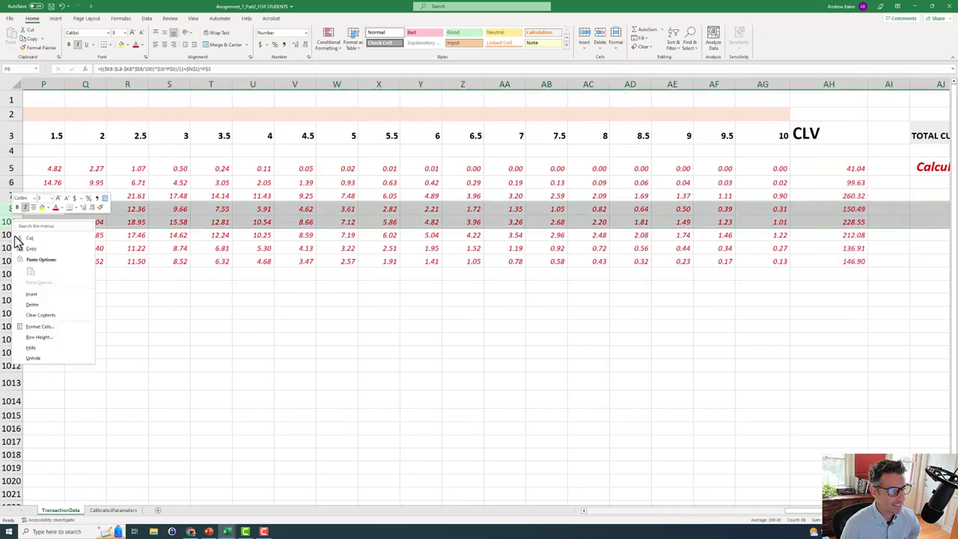
left_click(34, 359)
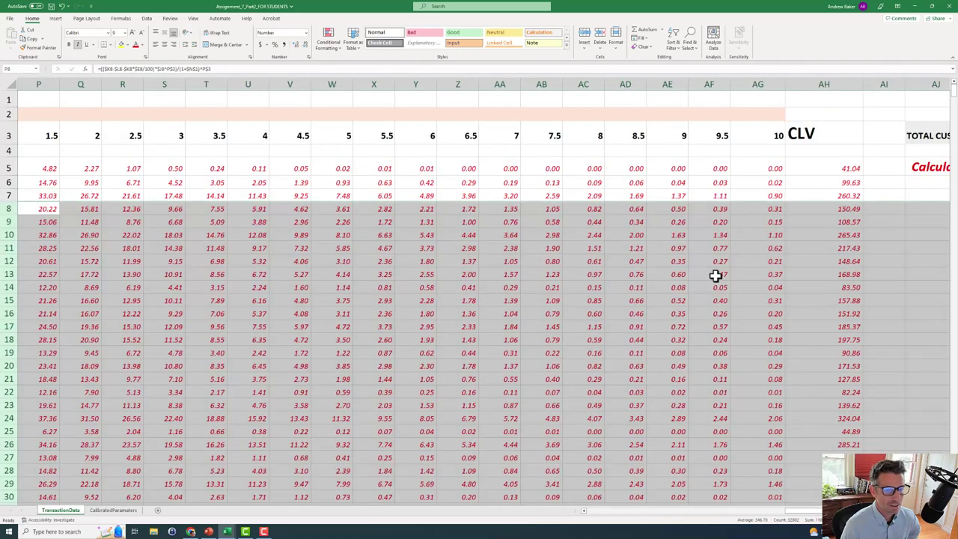
Step: Review the filled CLV values and move to the TOTAL CUSTOMER EQUITY heading
left_click(716, 274)
left_click_drag(838, 170, 831, 401)
scroll(835, 359, "up", 20)
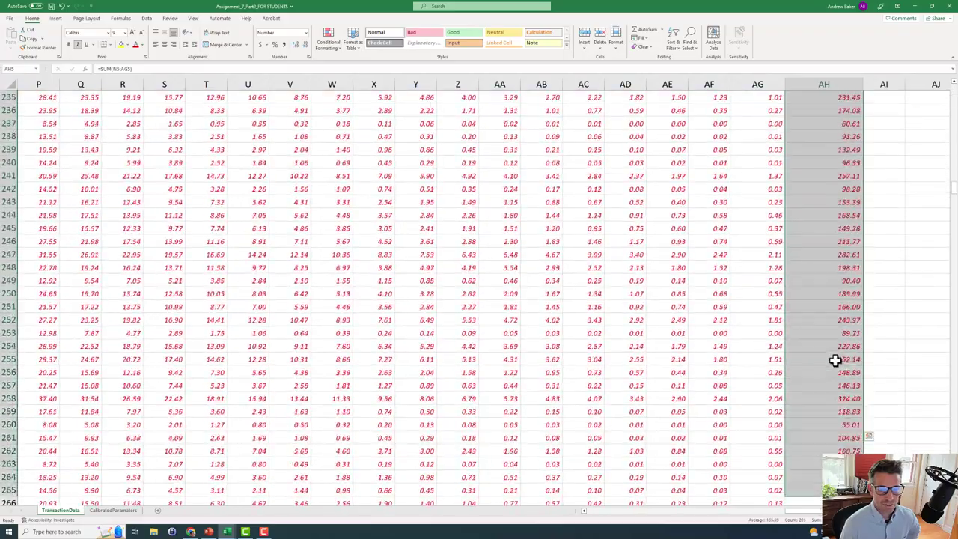
scroll(837, 343, "up", 20)
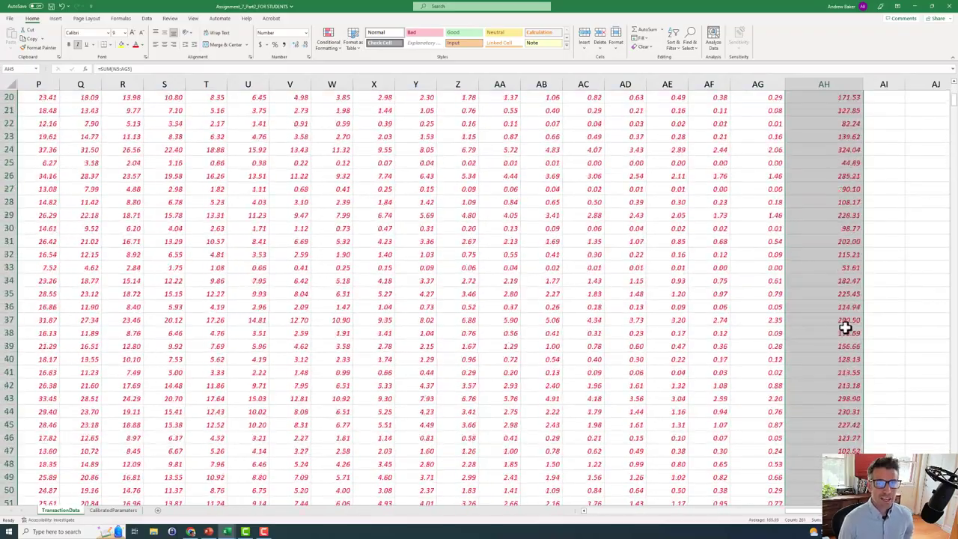
scroll(492, 296, "right", 1)
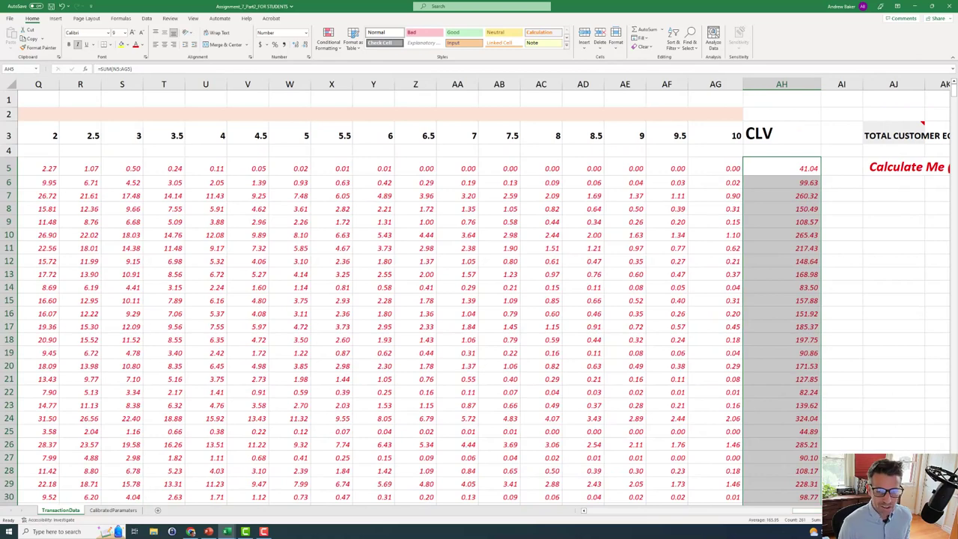
scroll(729, 150, "right", 4)
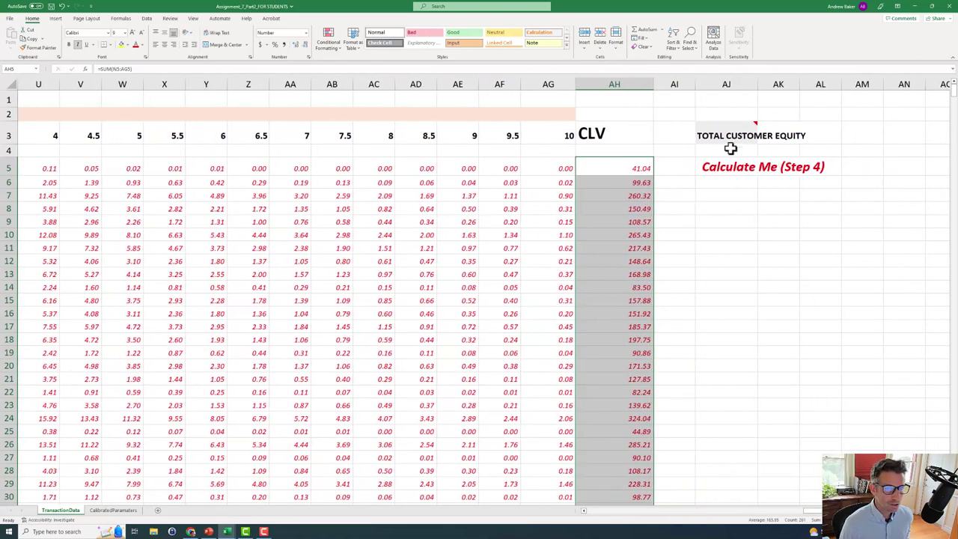
left_click(727, 139)
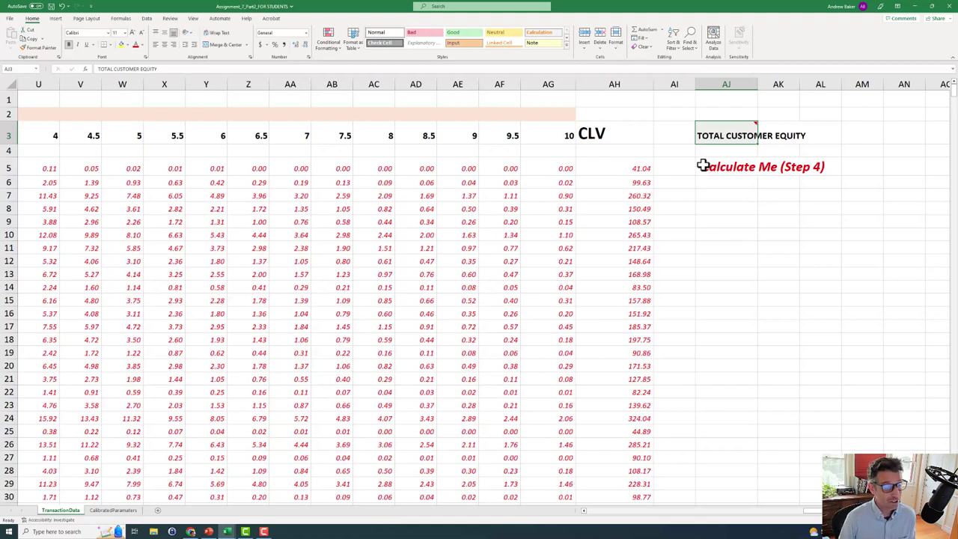
Step: Enter =SUM(AH5:AH1004) in AJ5, giving total customer equity of $162,997
left_click(731, 160)
type("=su")
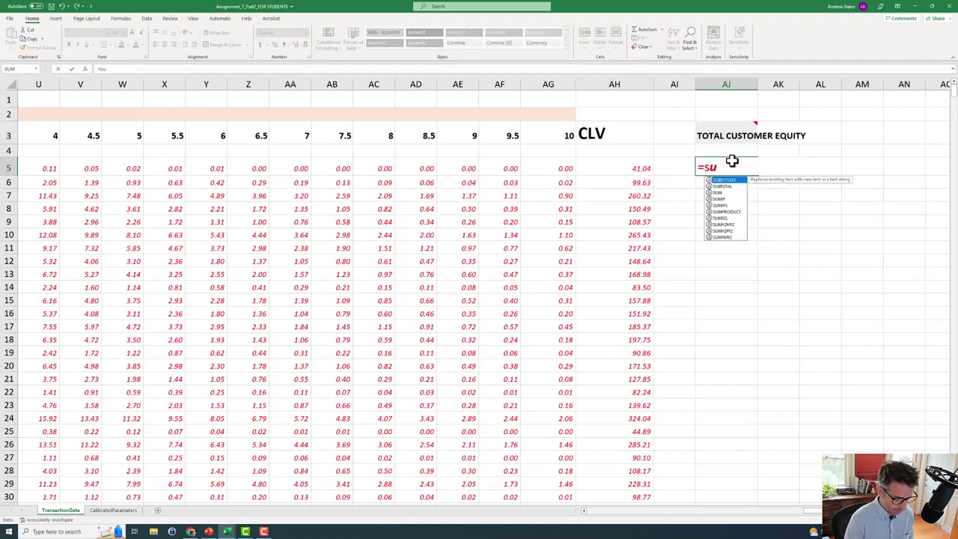
type("m(")
left_click_drag(613, 168, 652, 434)
key("Return")
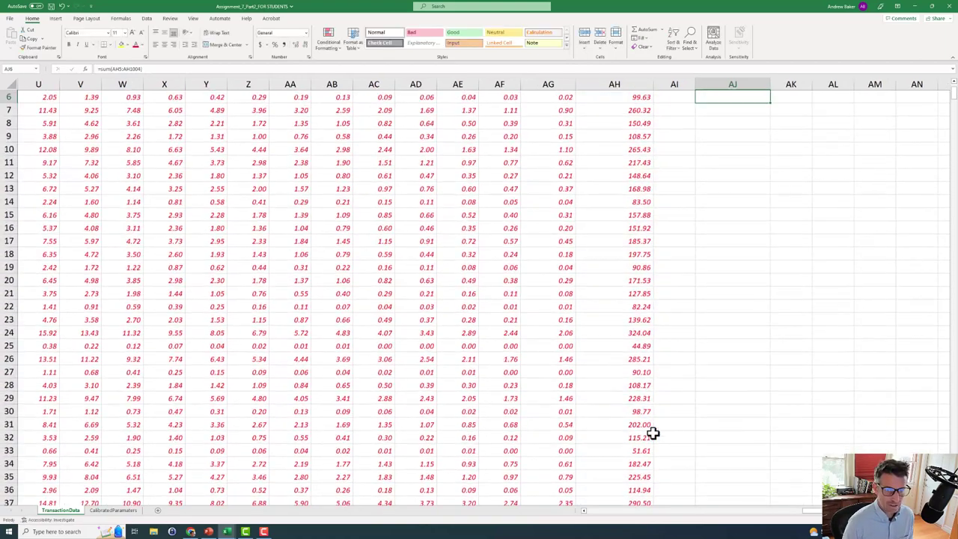
left_click(751, 173)
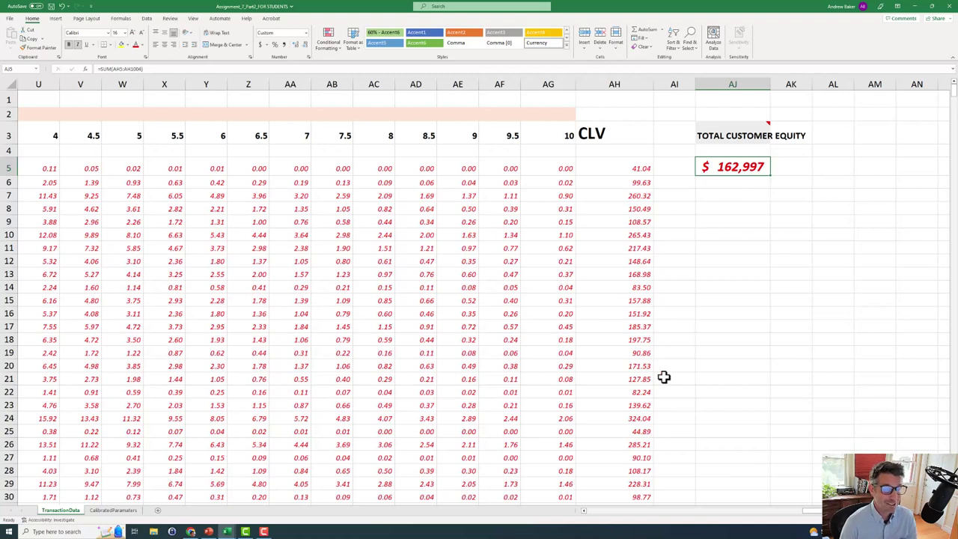
left_click_drag(812, 511, 819, 516)
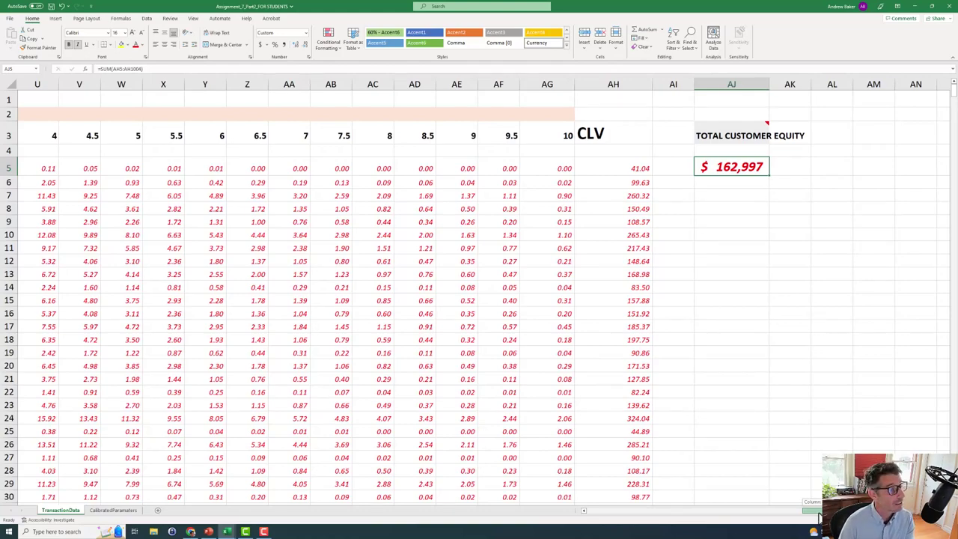
left_click_drag(819, 516, 591, 526)
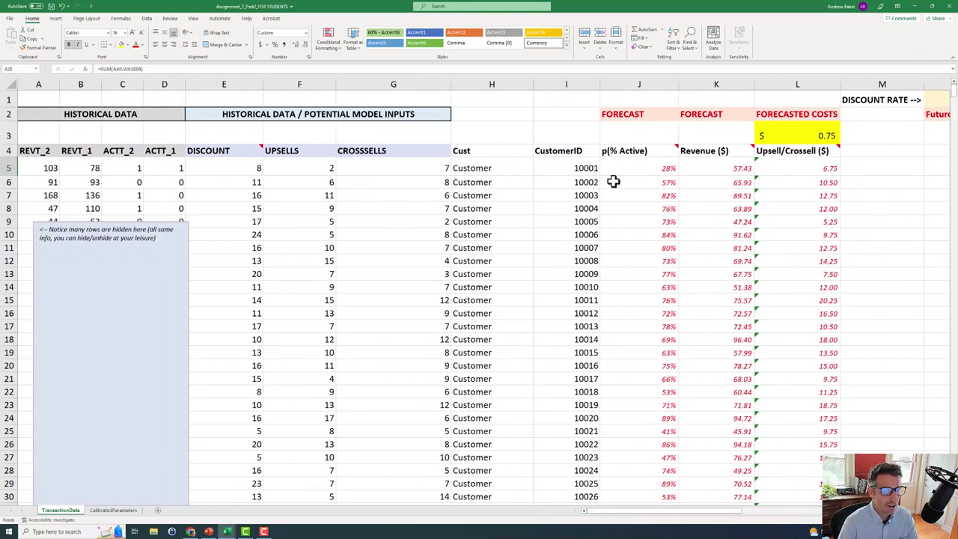
left_click_drag(207, 166, 379, 169)
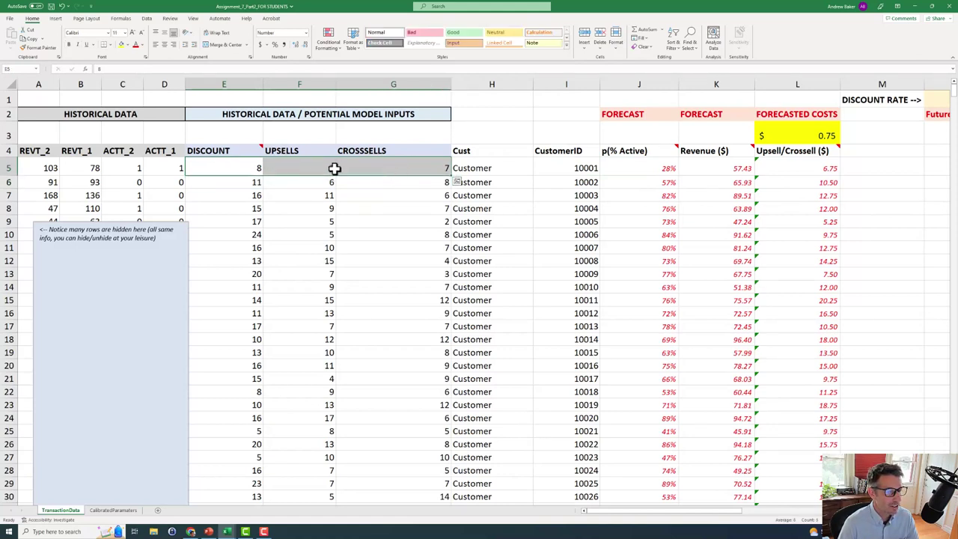
left_click(235, 166)
left_click_drag(236, 166, 373, 169)
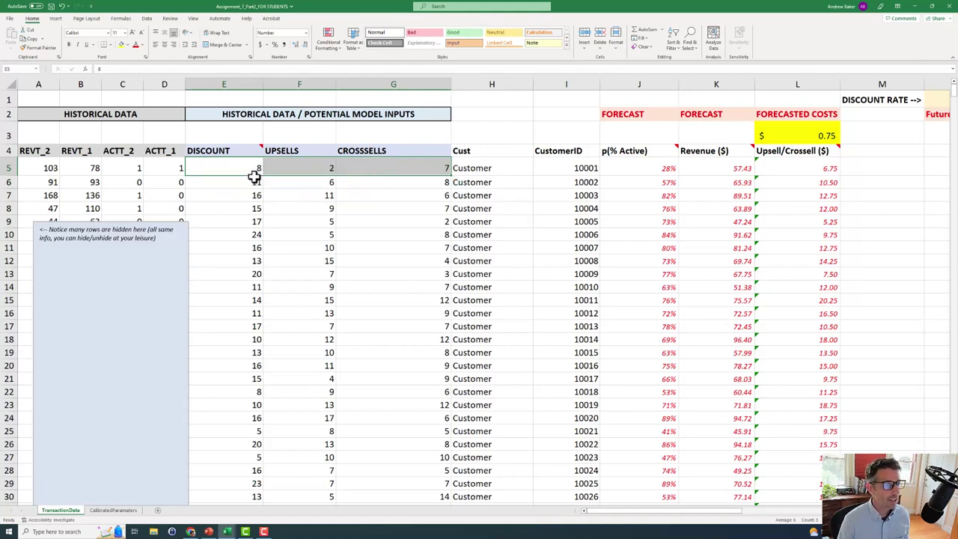
left_click_drag(238, 166, 411, 163)
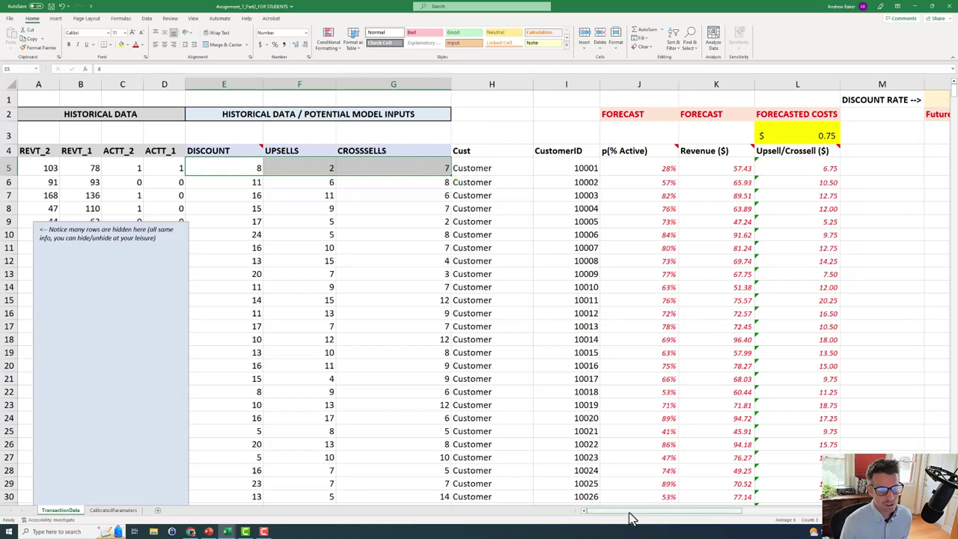
mouse_move(630, 513)
left_mouse_down()
mouse_move(721, 513)
mouse_move(626, 519)
left_mouse_up()
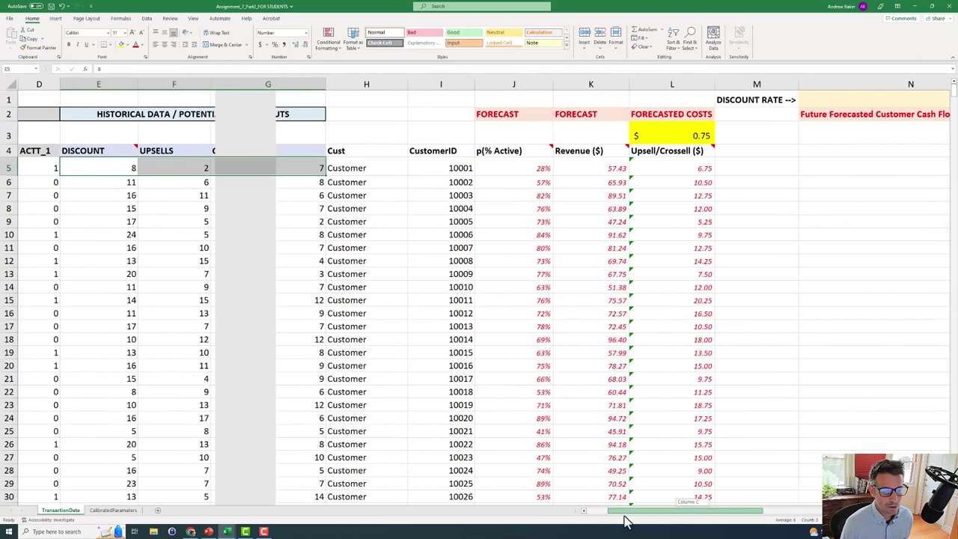
left_click_drag(187, 182, 317, 197)
left_click_drag(180, 208, 316, 208)
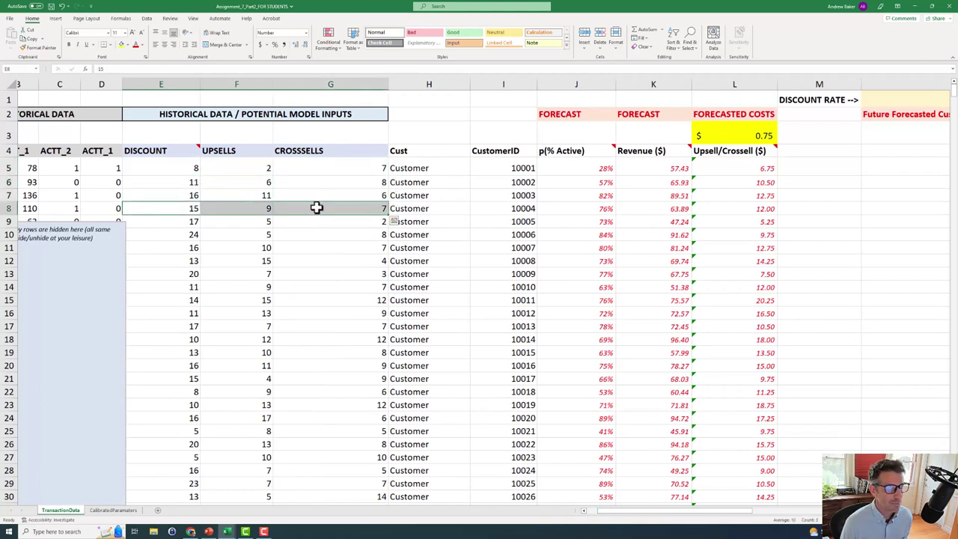